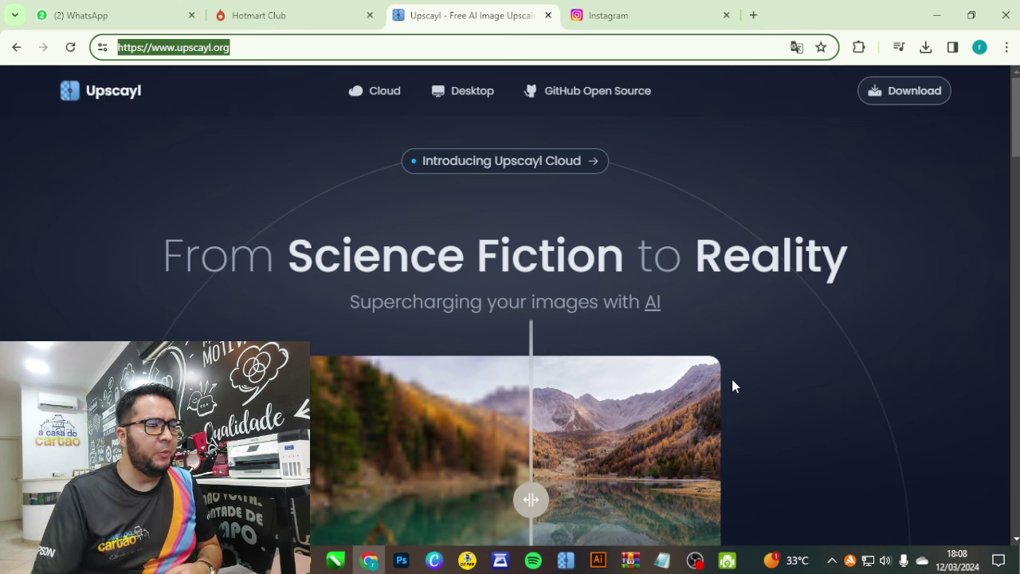
- Load the peace dove image from the Downloads folder into Upscayl
click(138, 176)
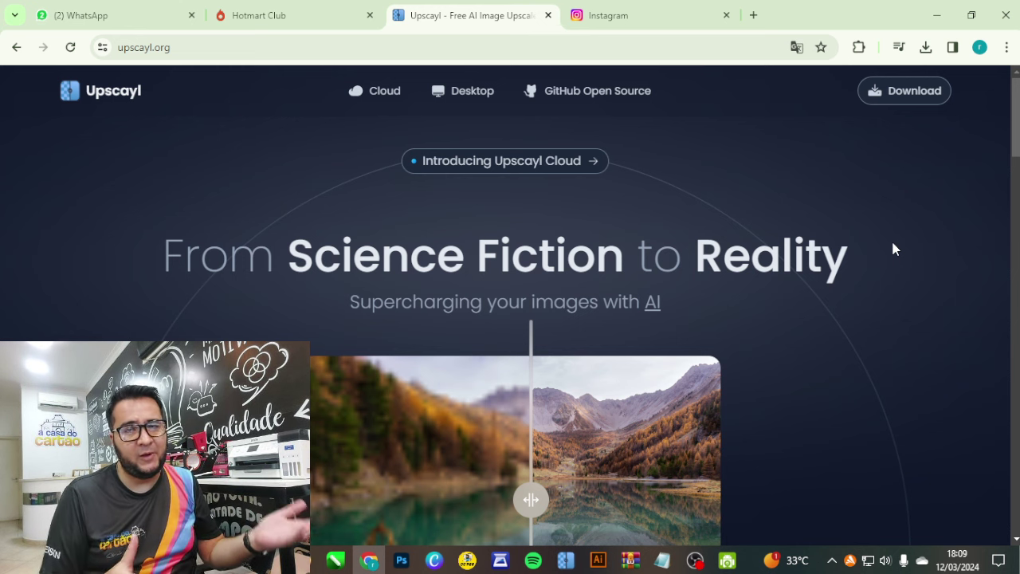
mouse_move(303, 560)
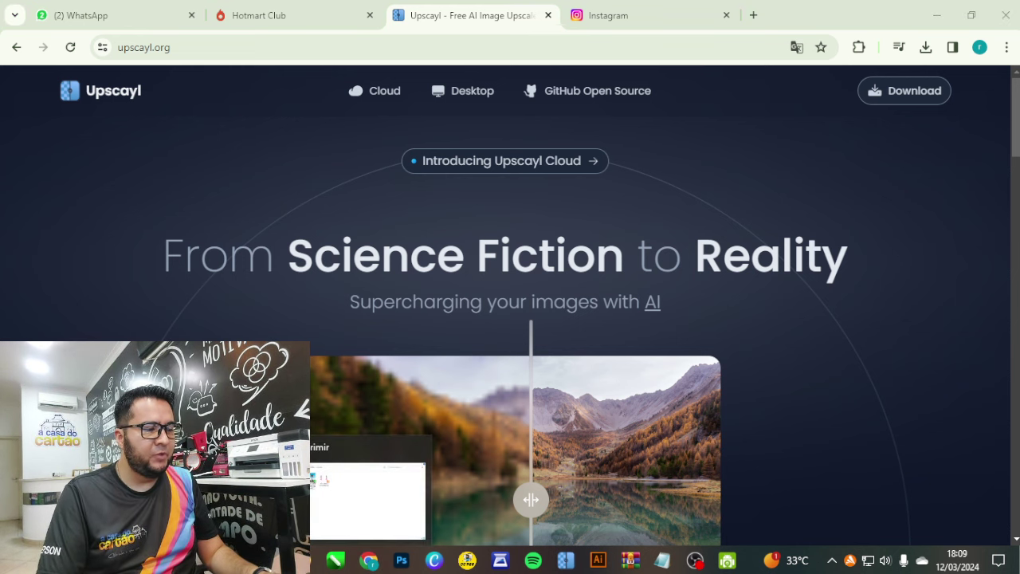
click(323, 481)
click(63, 224)
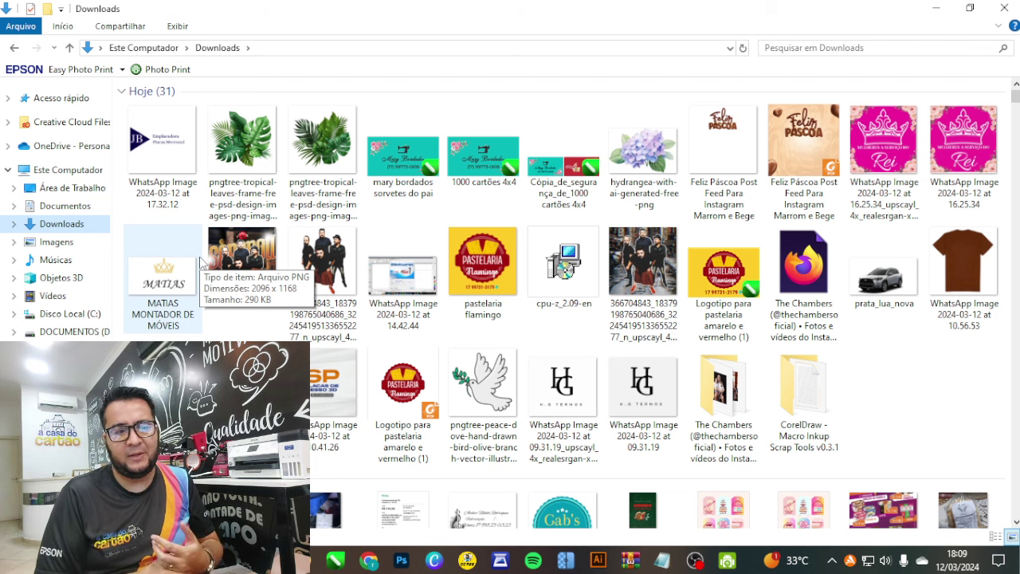
drag(488, 380, 614, 325)
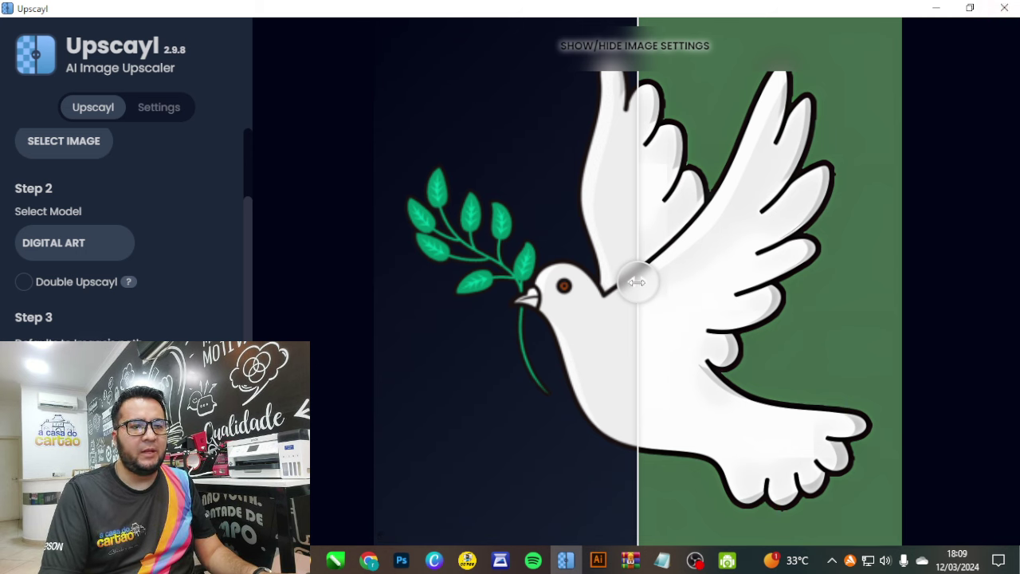
- Compare the dove before and after upscaling, sweeping the divider until the whole upscaled version is shown
drag(637, 281, 317, 312)
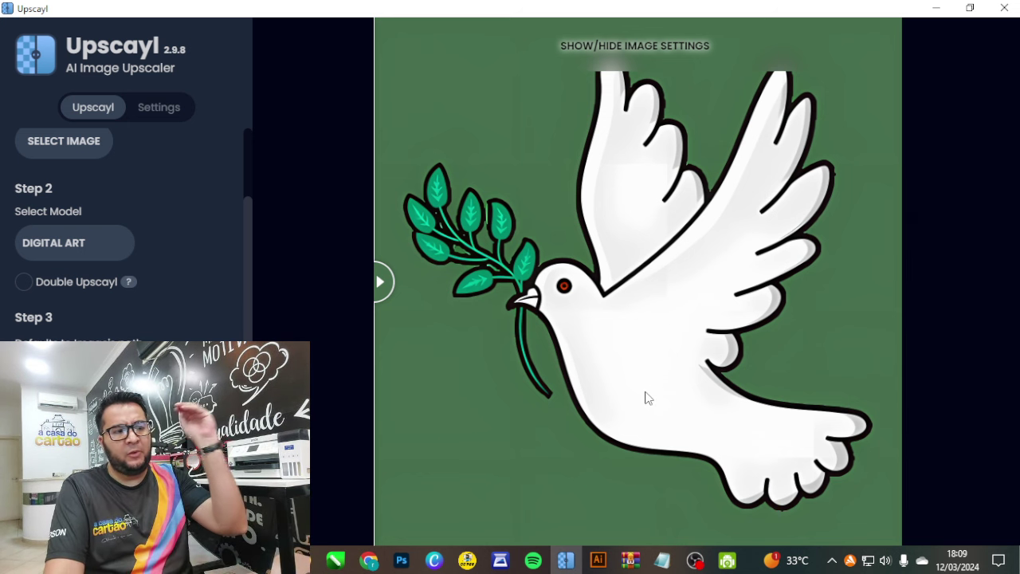
drag(377, 287, 343, 310)
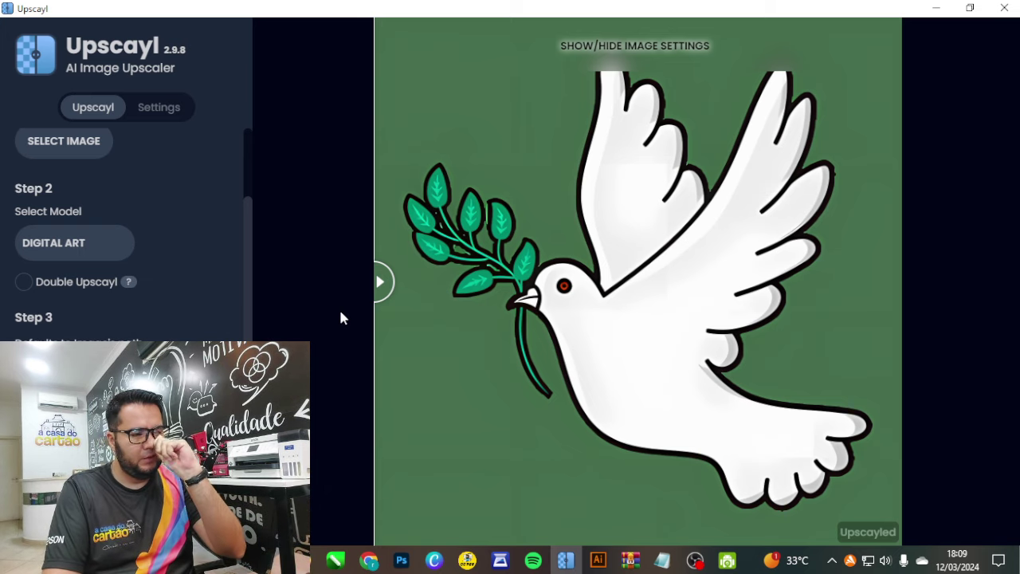
click(913, 20)
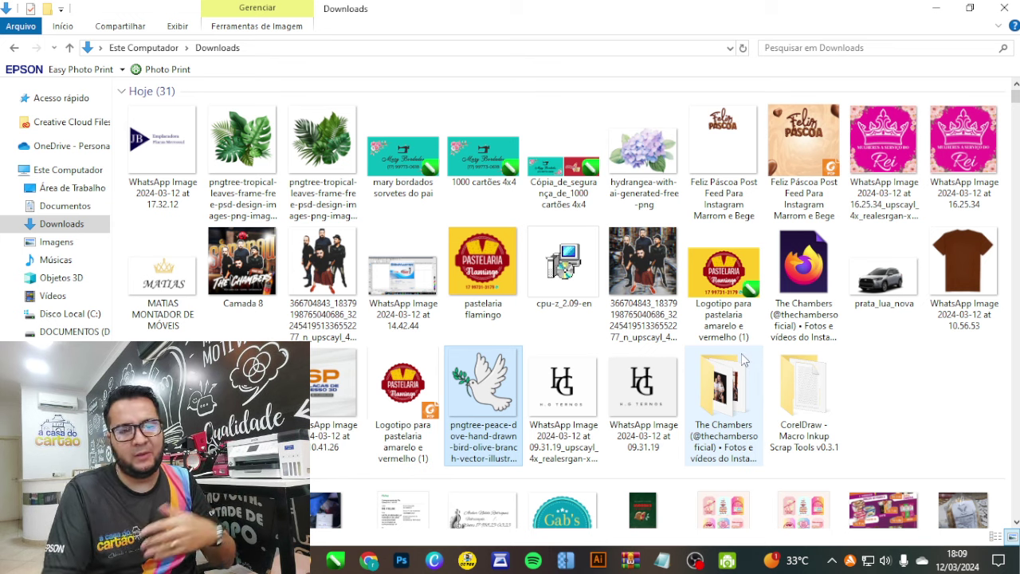
- Load the prata_lua_nova car image into Upscayl and choose the General Photo (Ultramix Balanced) model
drag(482, 382, 539, 263)
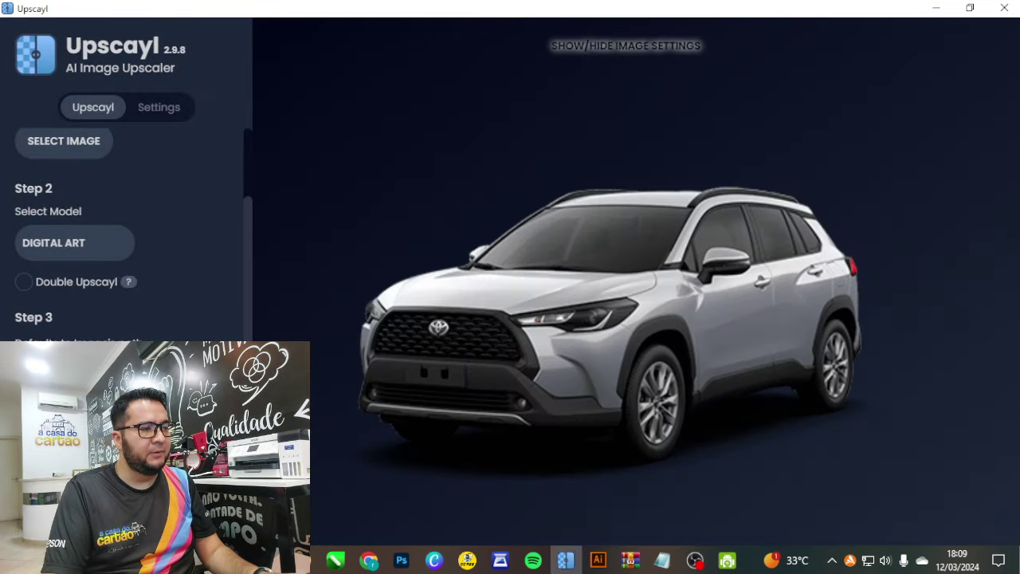
click(92, 245)
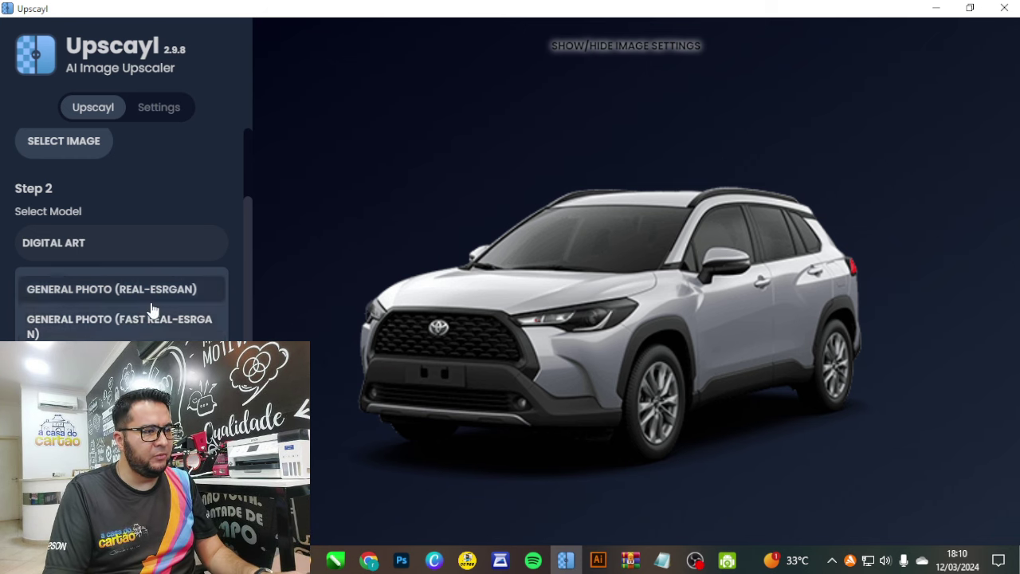
click(188, 398)
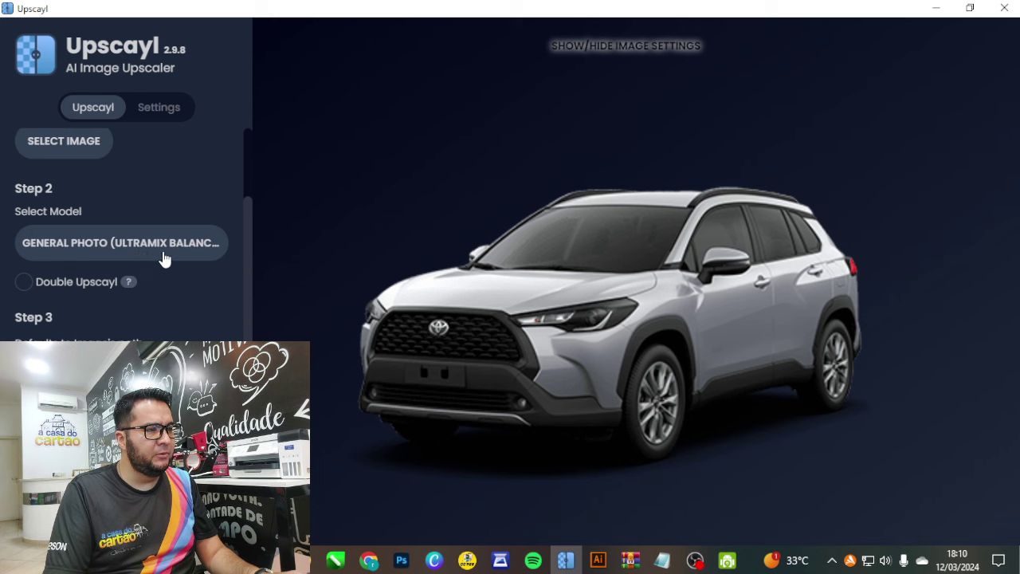
scroll(158, 209, up, 2)
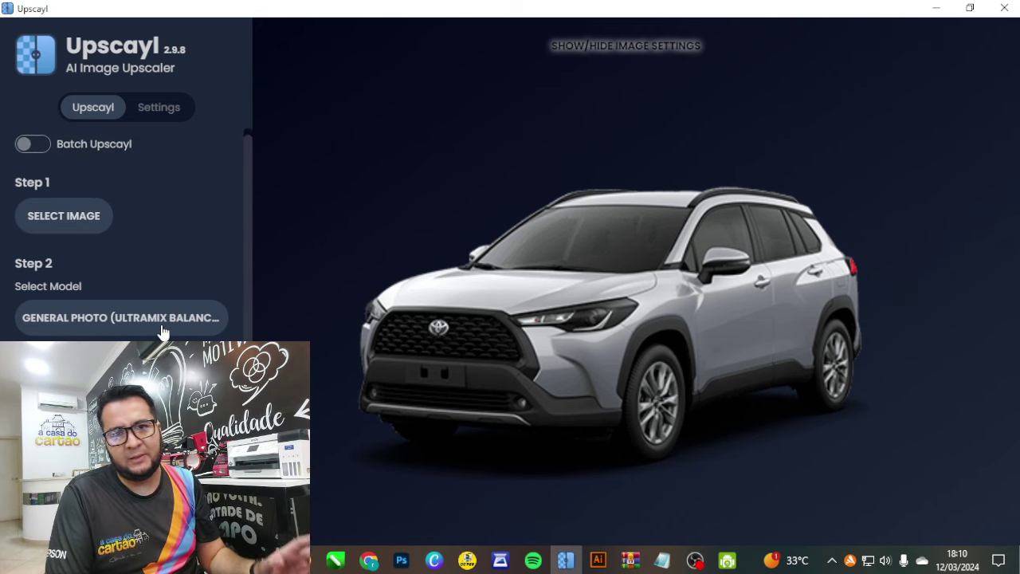
click(84, 221)
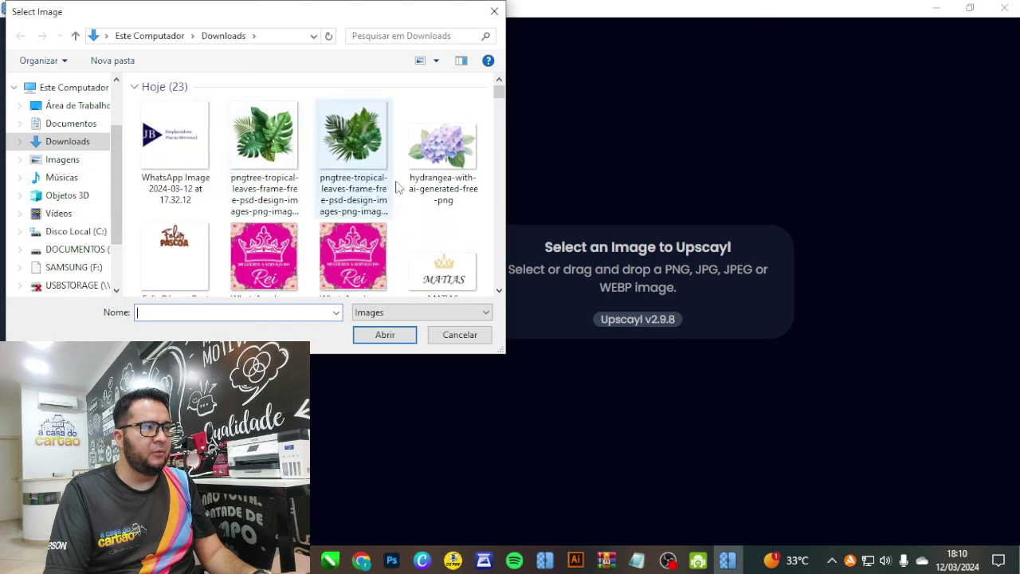
click(439, 338)
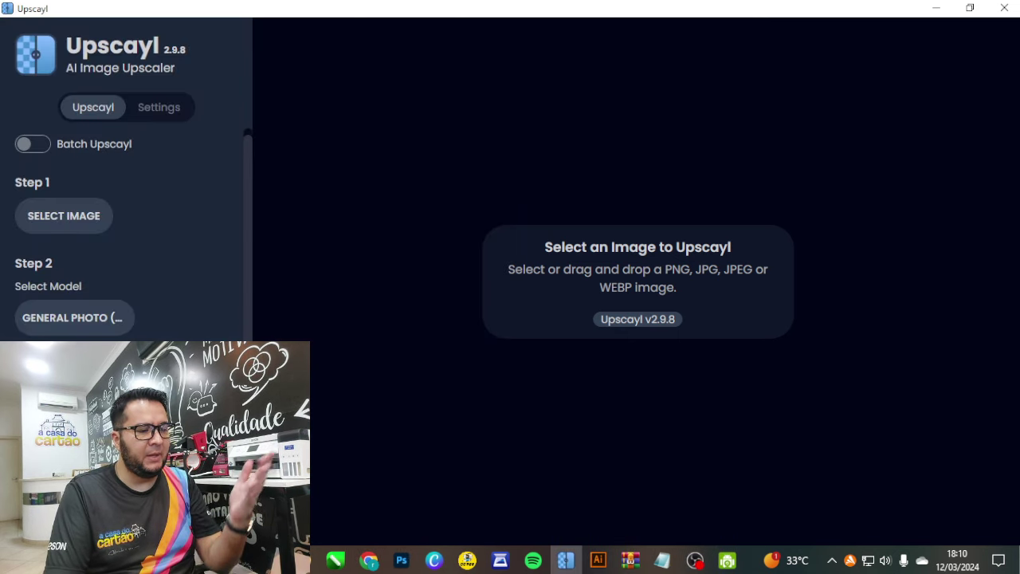
- Load the prata_lua_nova car image from the Downloads folder into Upscayl again
mouse_move(369, 561)
click(199, 498)
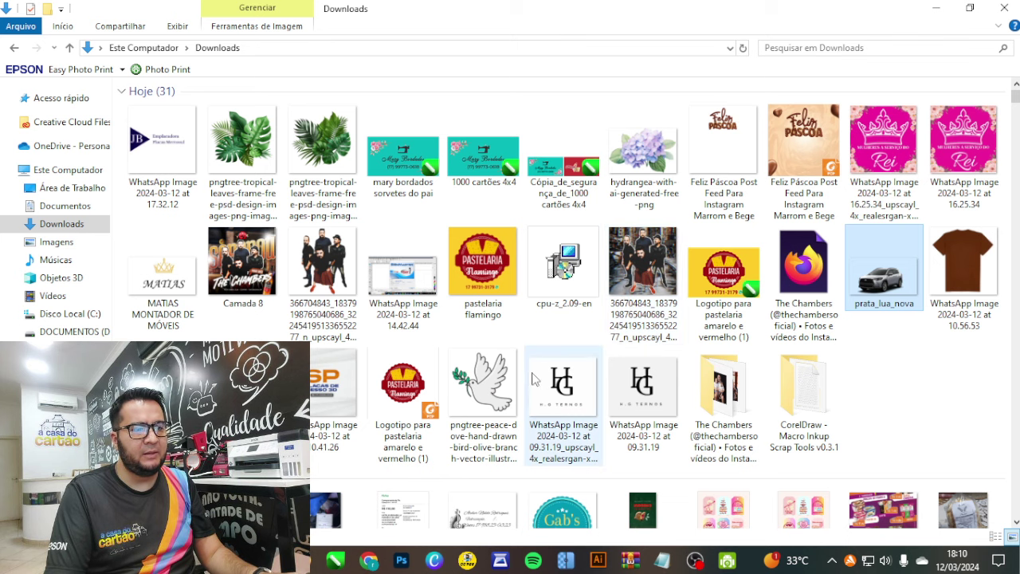
drag(883, 267, 559, 231)
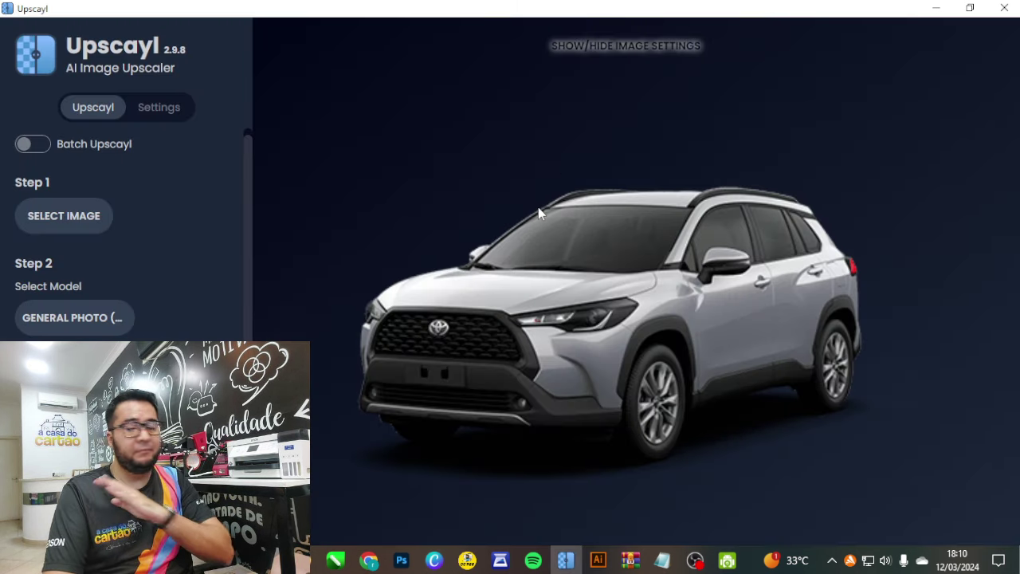
- Set Downloads as the output folder and upscale the car image
scroll(235, 295, down, 1)
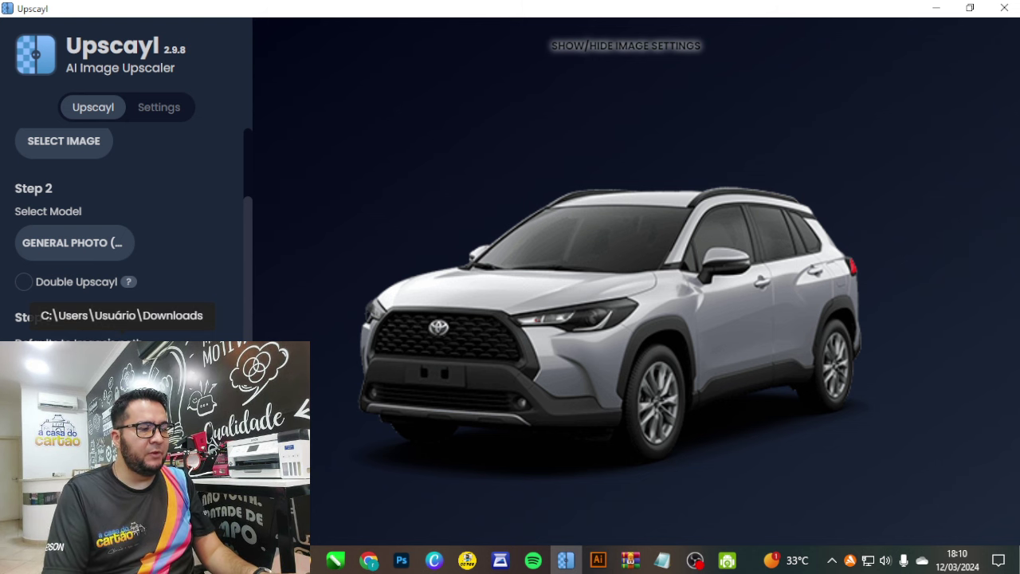
click(77, 376)
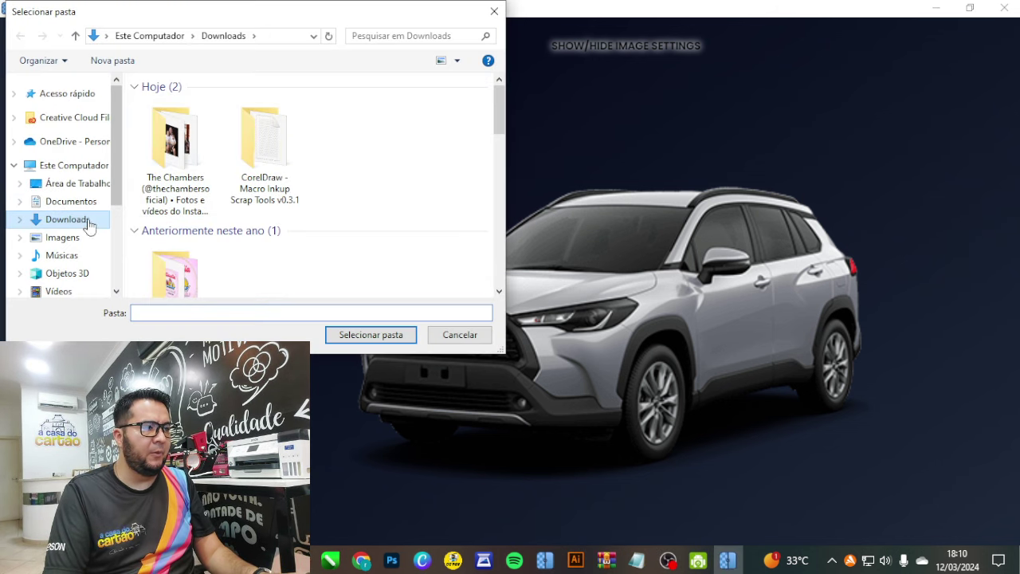
click(363, 334)
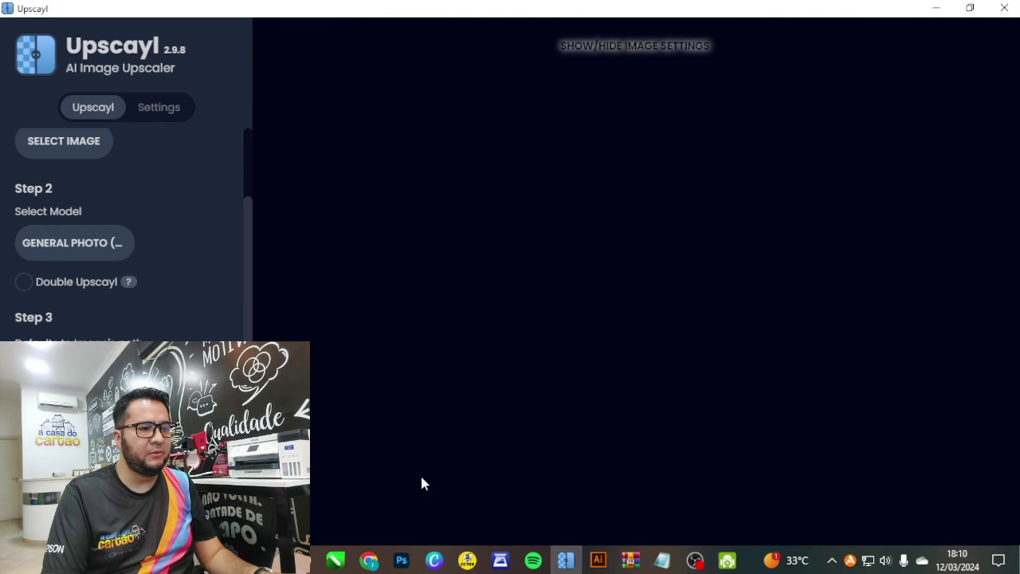
- Open the prata_lua_nova_upscayl_4x_ultramix_balanced image from Downloads in CorelDRAW and scale it down to about 83 mm wide on the page
click(303, 560)
click(351, 494)
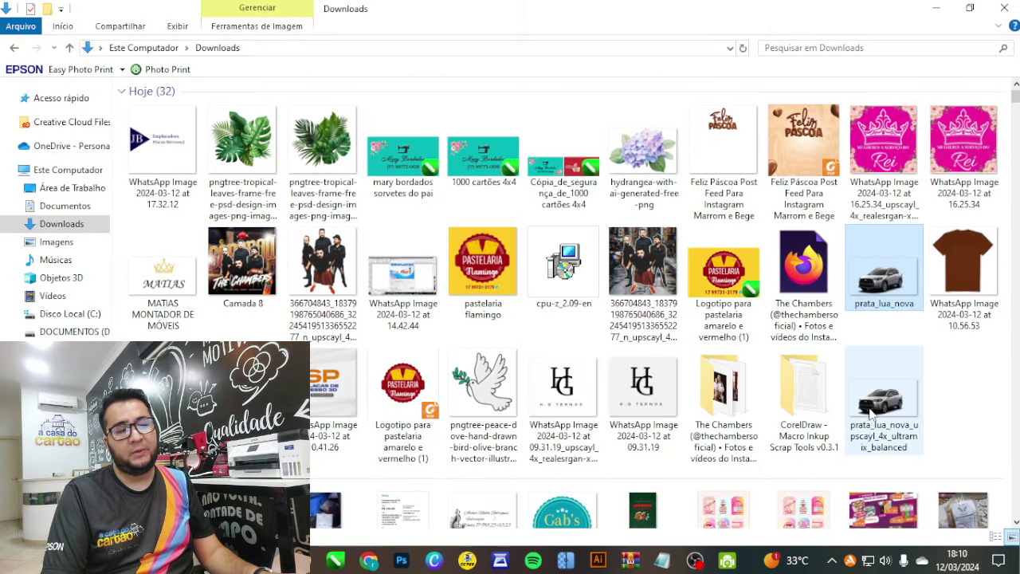
drag(882, 404, 882, 395)
key(alt+Tab)
key(alt+Tab)
key(alt+Tab)
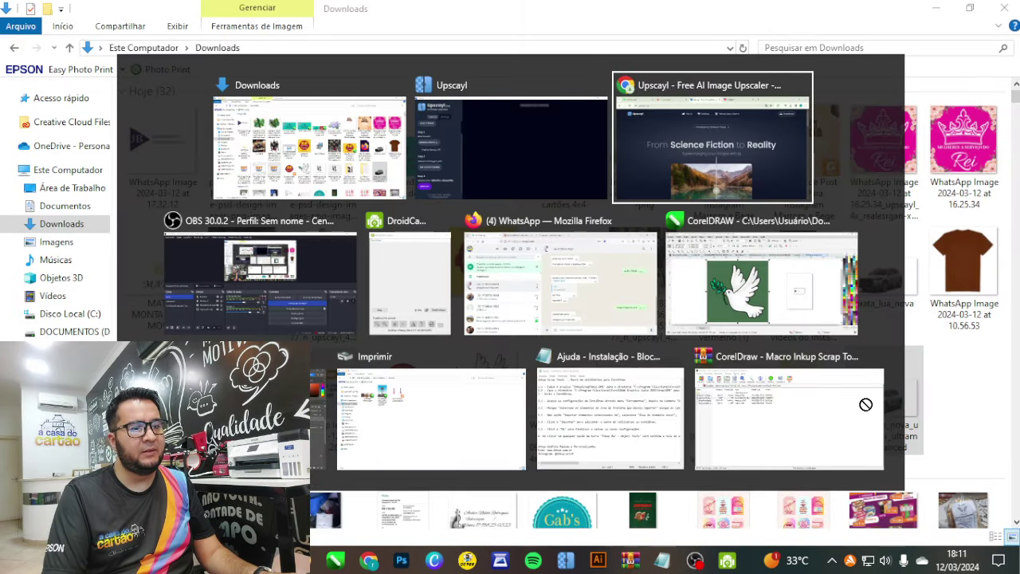
key(alt+Tab)
key(alt+Tab)
key(alt+Tab)
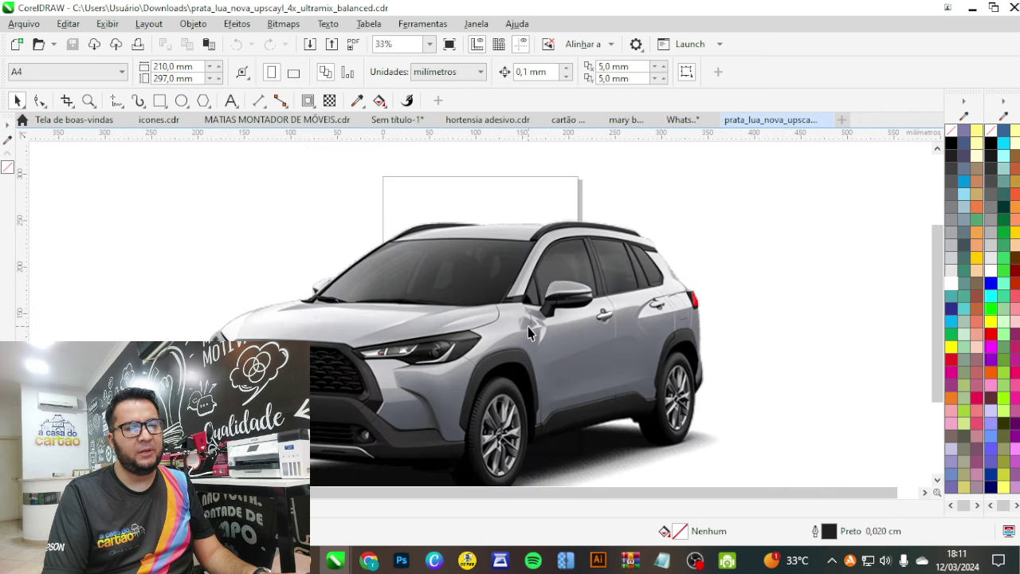
drag(674, 187, 527, 271)
click(365, 336)
- Bring the original prata_lua_nova image from Downloads into the same CorelDRAW page, over the upscaled car
click(302, 560)
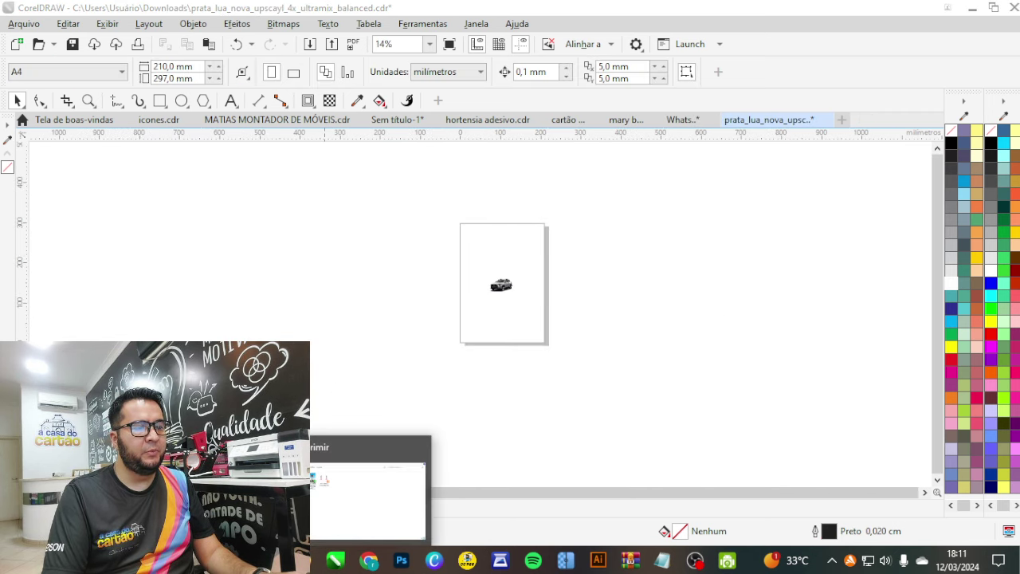
click(322, 480)
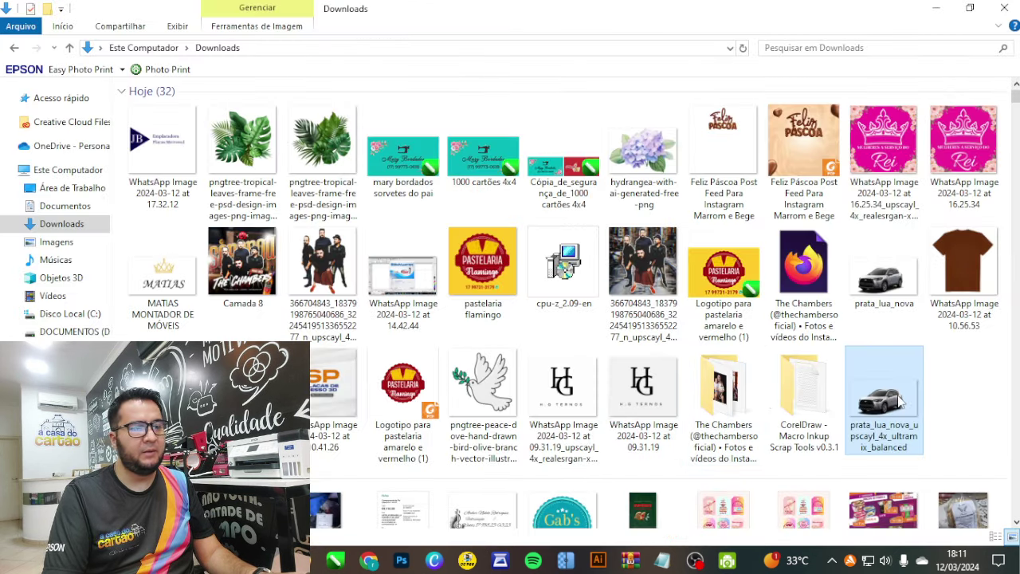
click(943, 404)
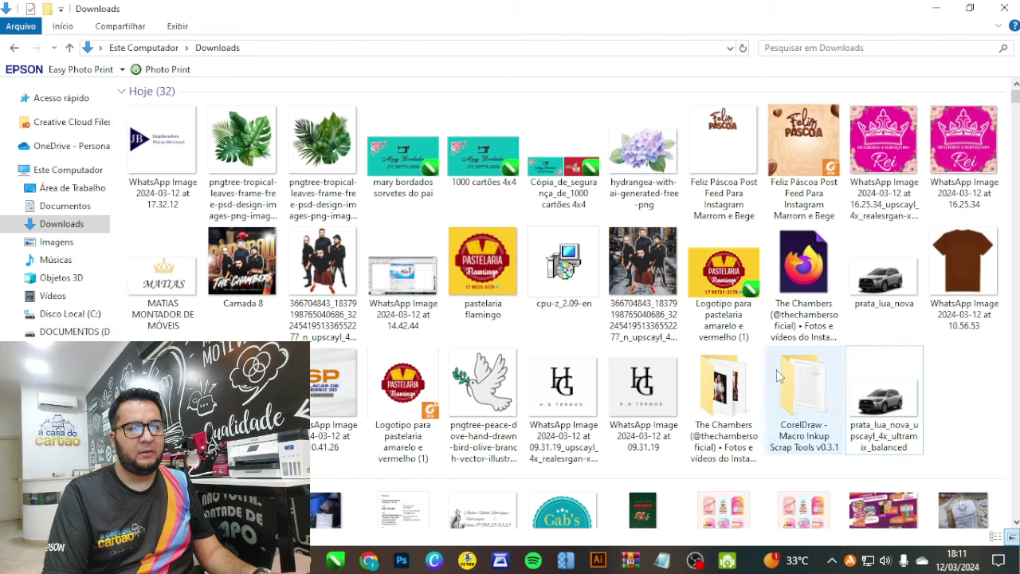
drag(867, 303, 498, 286)
key(alt+Tab)
scroll(524, 263, up, 4)
scroll(435, 356, up, 3)
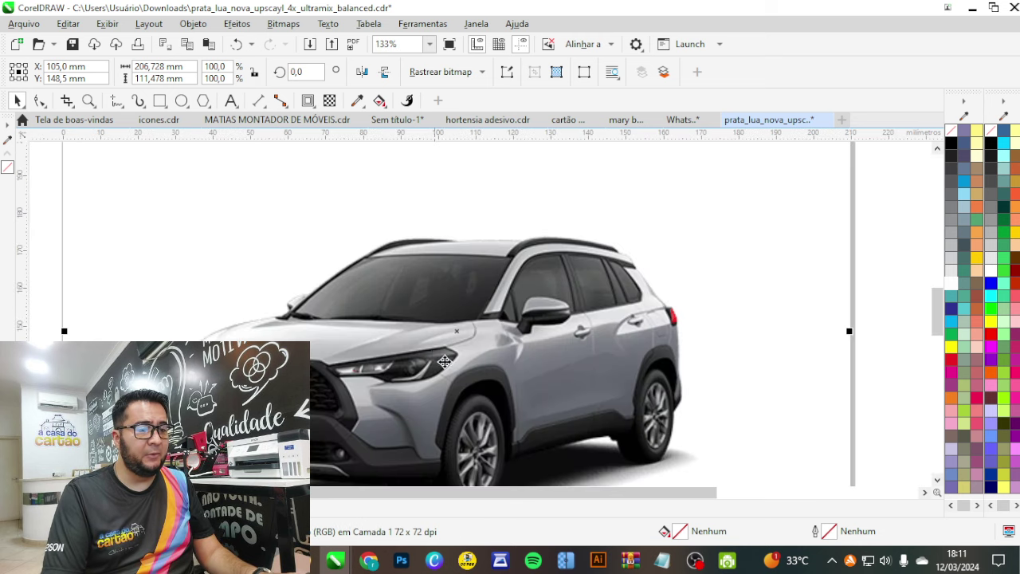
- Scale the original car image down about its centre to about 83 by 45 mm, matching the upscaled copy
scroll(470, 307, down, 2)
drag(759, 151, 521, 223)
scroll(486, 277, up, 1)
drag(534, 288, 630, 233)
scroll(622, 247, down, 1)
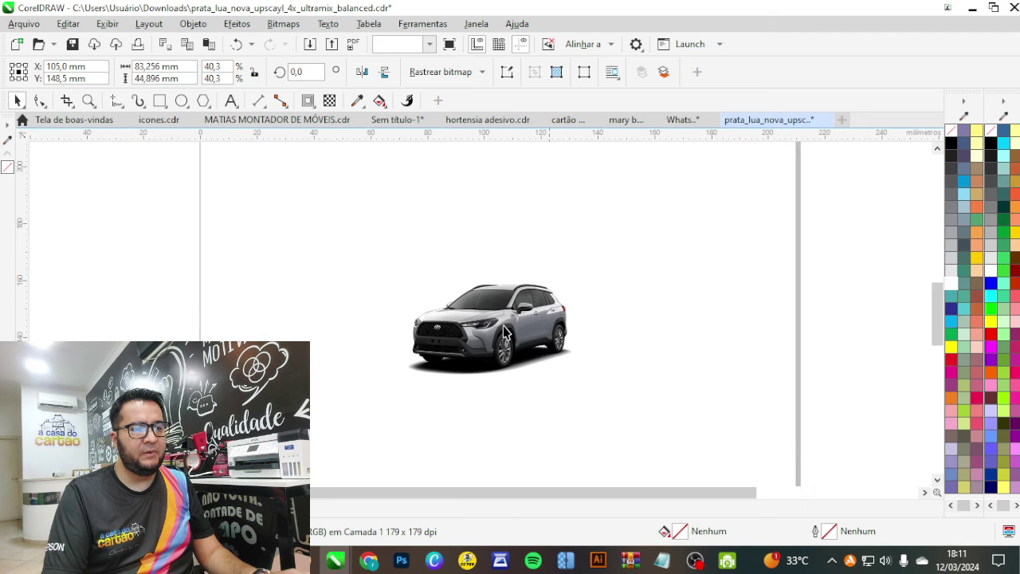
- Examine the car's detail up close and in full-screen preview, finishing on the headlight
scroll(477, 319, up, 5)
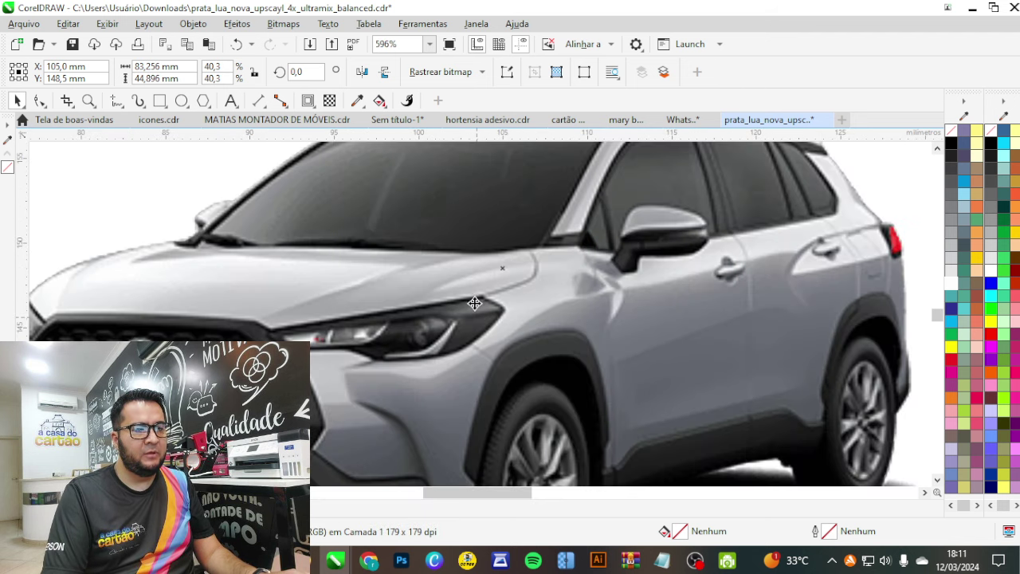
scroll(479, 290, down, 3)
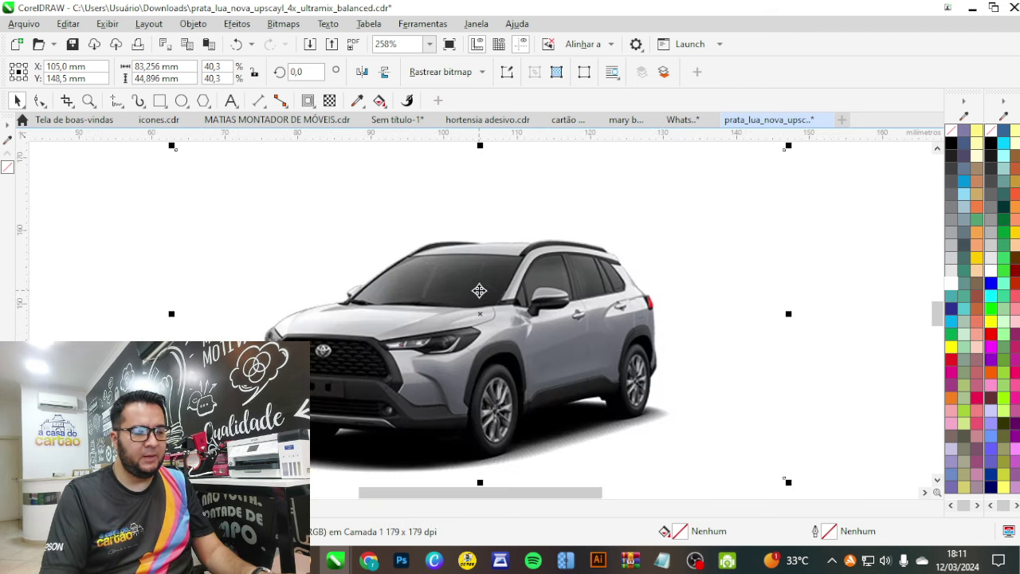
key(F9)
key(F9)
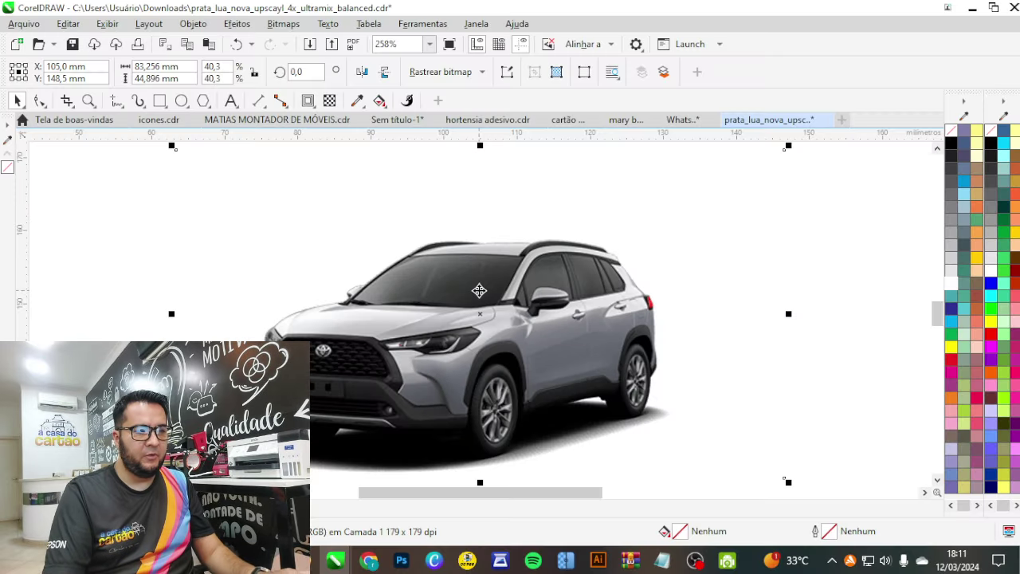
key(F9)
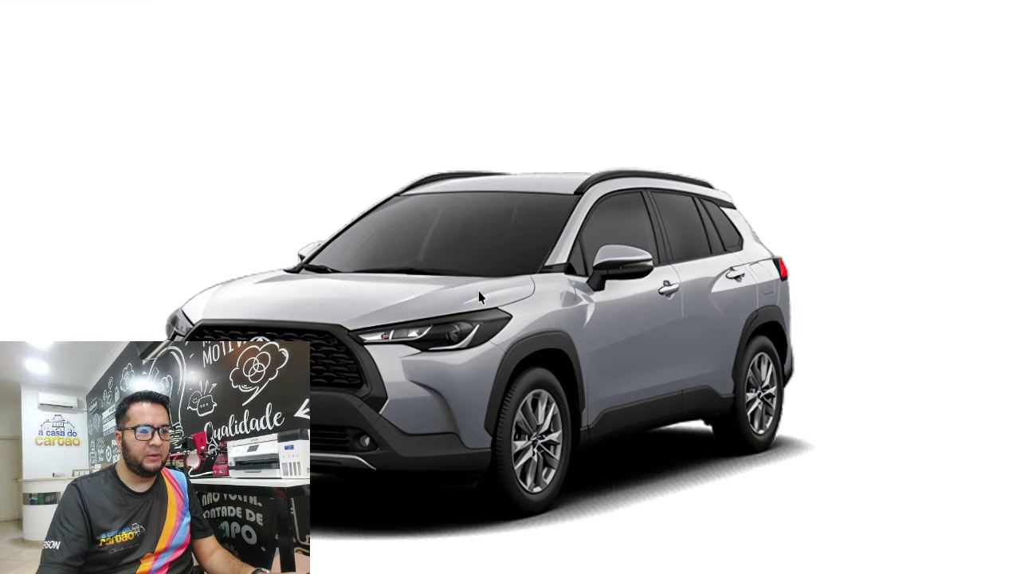
key(F9)
scroll(464, 336, up, 5)
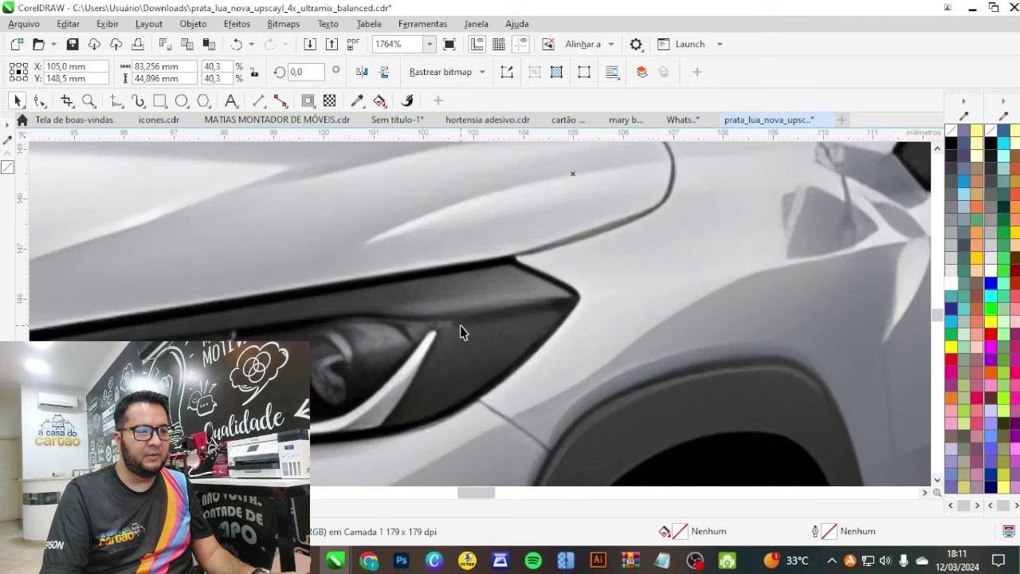
- Send the upscaled car image behind the original, toggling the stacking order to compare the headlight in both
click(465, 339)
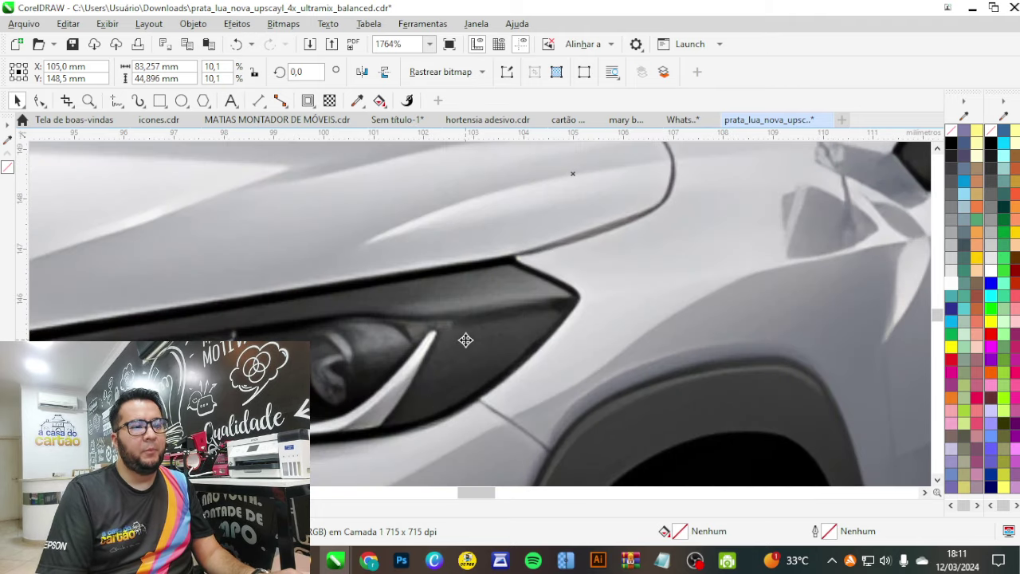
key(shift+Page_Down)
key(ctrl+z)
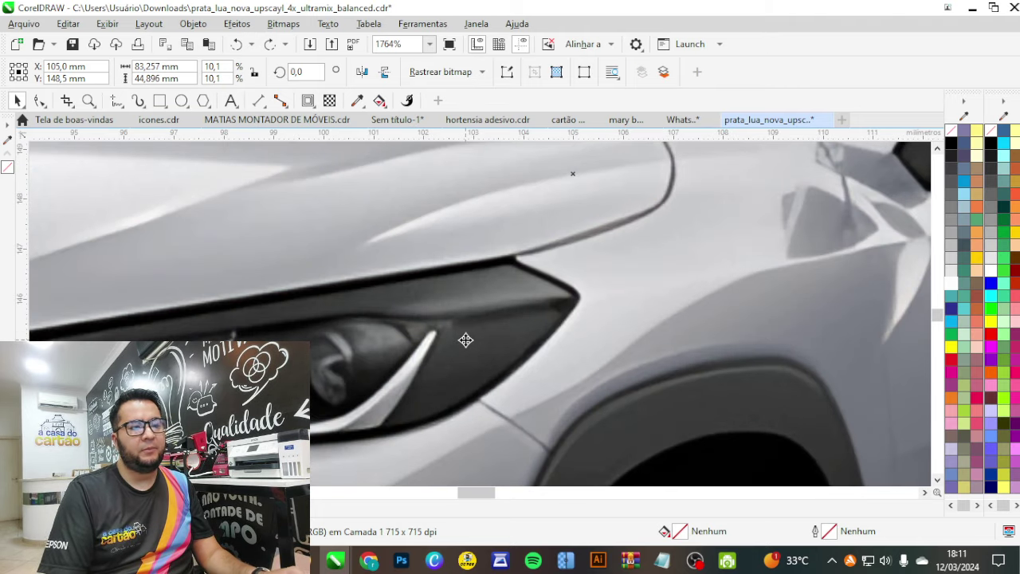
key(ctrl+shift+z)
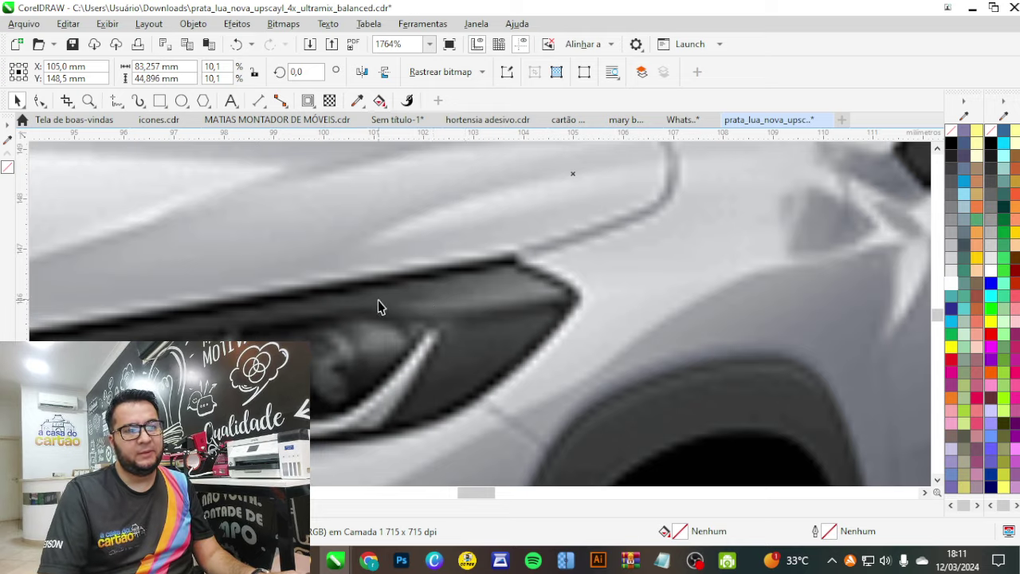
- Move the original car image horizontally to X of about 144 mm, beside the upscaled copy
scroll(378, 305, down, 2)
scroll(491, 282, down, 3)
drag(444, 325, 690, 316)
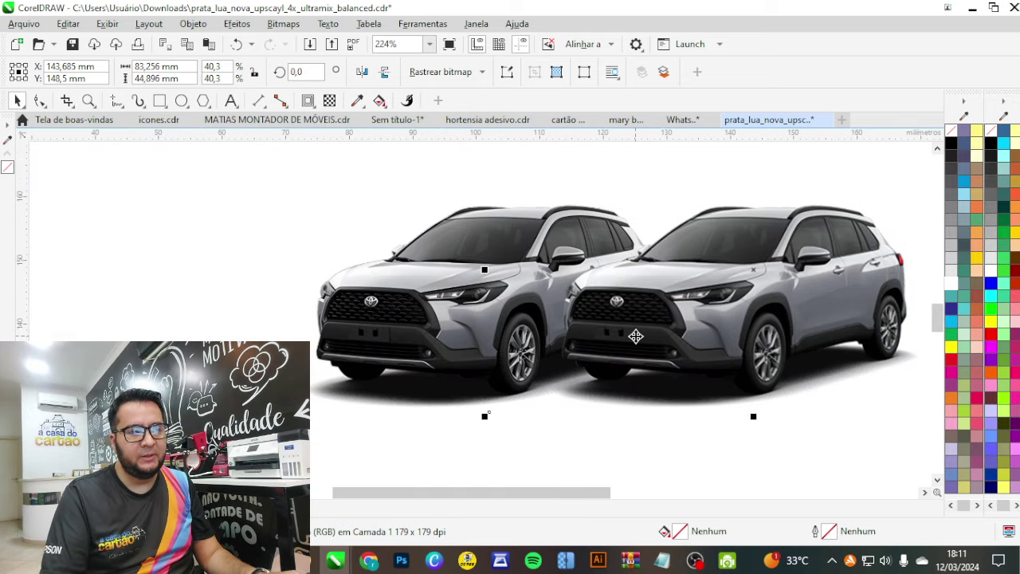
- Reposition the original low-resolution car image over the upscaled copy for comparison and delete it
drag(648, 335, 622, 337)
scroll(537, 343, up, 1)
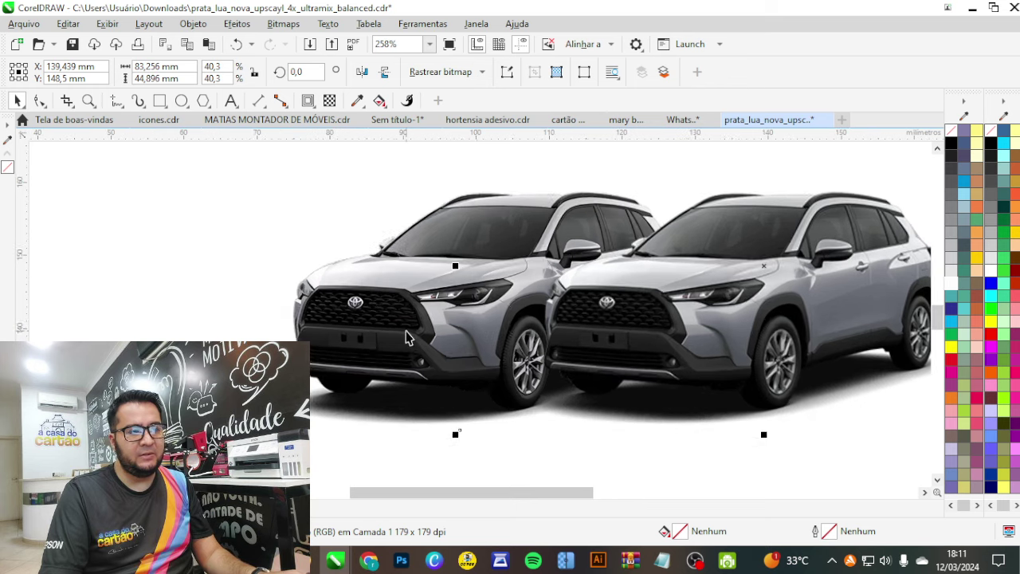
drag(411, 331, 367, 314)
key(ctrl+z)
drag(764, 314, 648, 330)
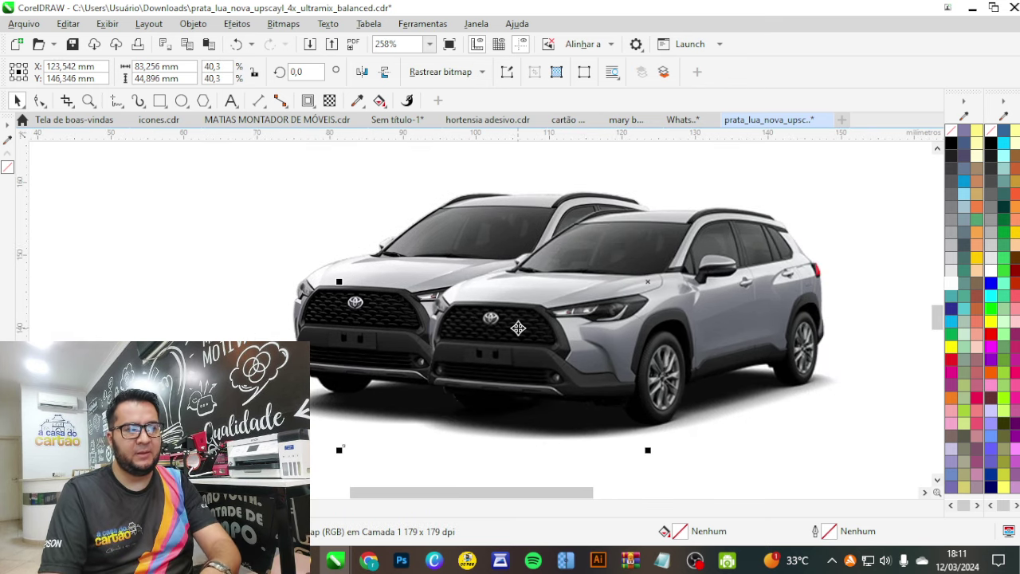
key(Delete)
- Duplicate the upscaled car horizontally at X of about 142 mm and remove the duplicate
click(426, 305)
drag(425, 305, 696, 302)
right_click(696, 302)
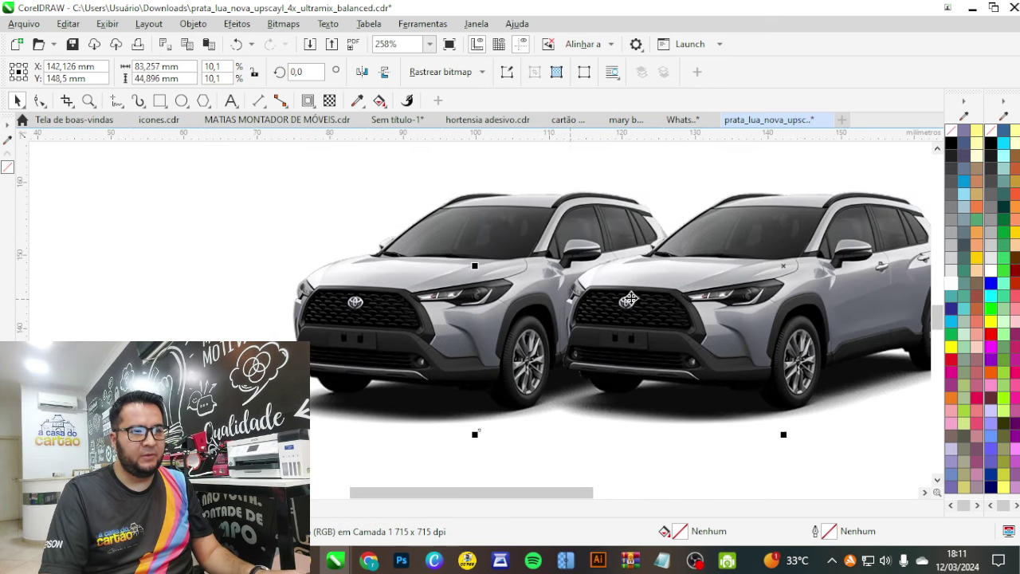
drag(629, 299, 595, 299)
key(Delete)
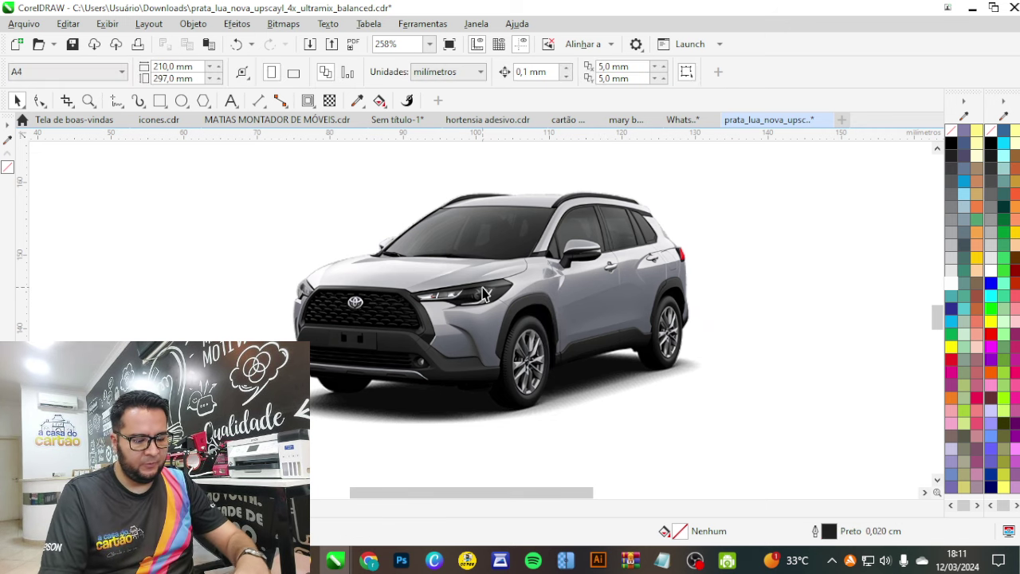
- Duplicate the upscaled car sideways and repeat the duplication four times to form an overlapping row
scroll(389, 309, down, 1)
drag(441, 301, 548, 280)
right_click(548, 281)
key(ctrl+r)
key(ctrl+r)
key(ctrl+r)
key(ctrl+r)
scroll(401, 293, down, 2)
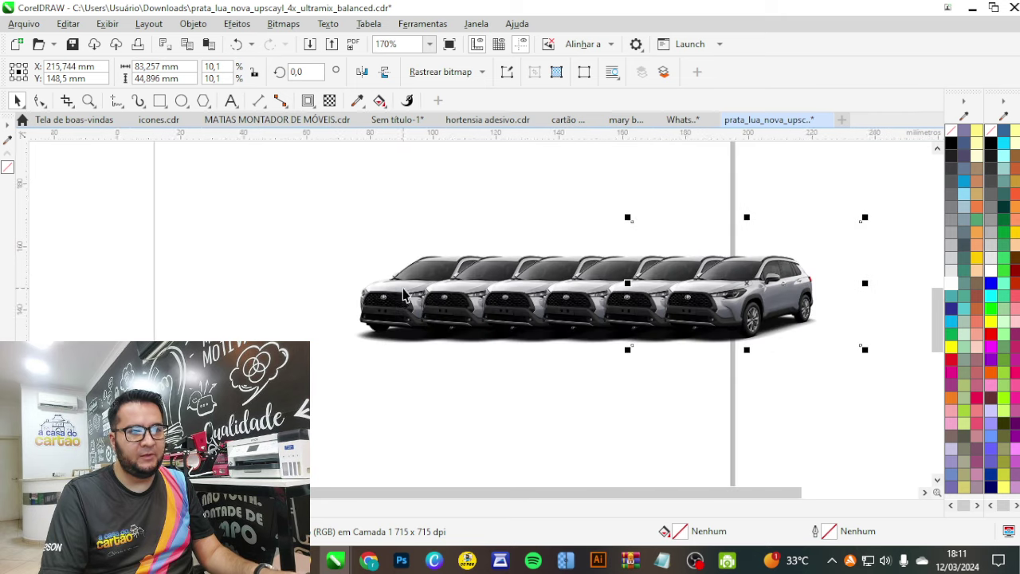
- Undo the row of car duplicates and delete the remaining upscaled car image
key(ctrl+z)
key(ctrl+z)
key(ctrl+z)
key(ctrl+z)
key(ctrl+z)
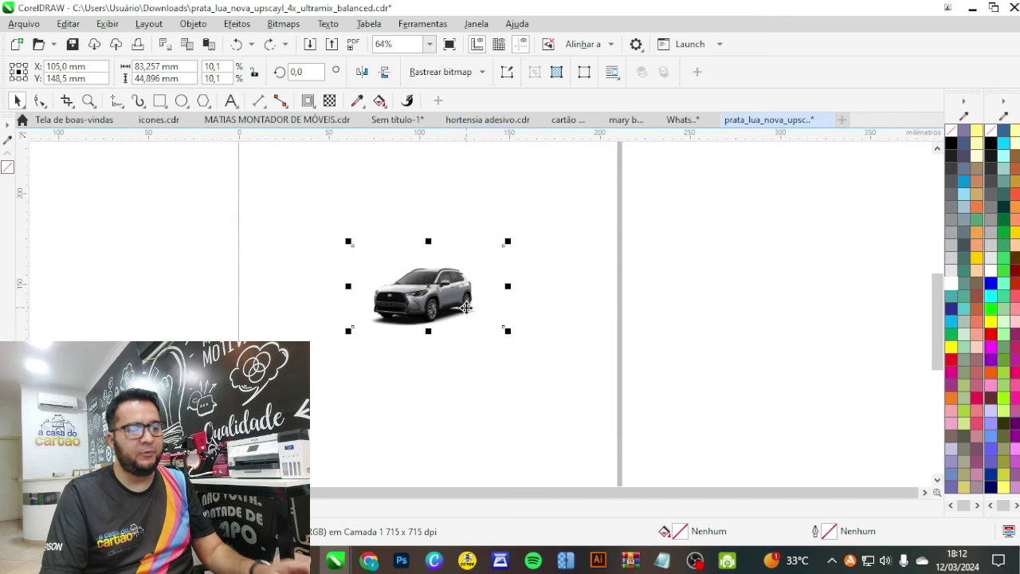
key(Delete)
- Load the logo file WhatsApp Image 2024-03-12 at 17.32.12 from the Downloads folder into Upscayl
click(271, 560)
click(323, 478)
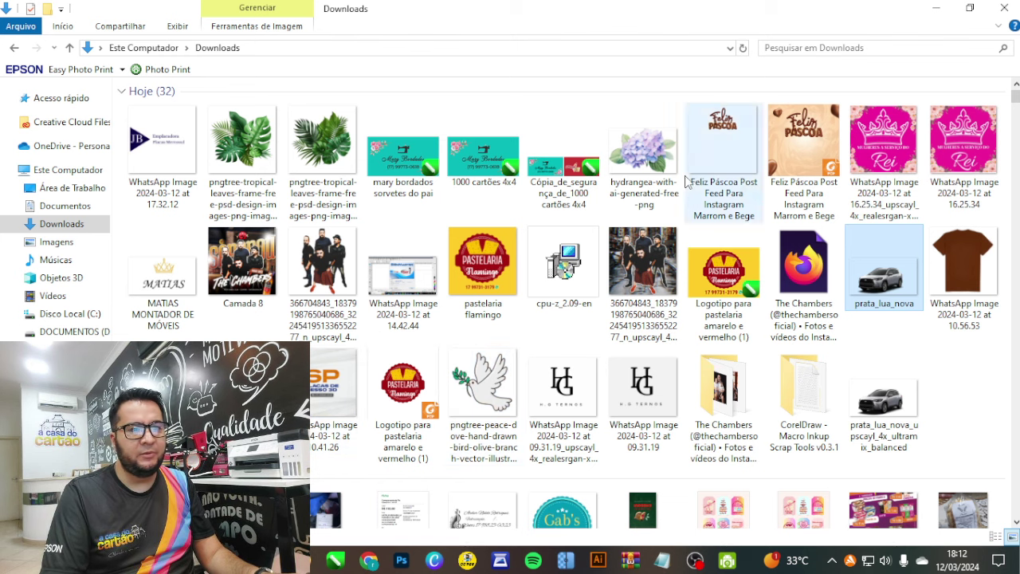
click(180, 140)
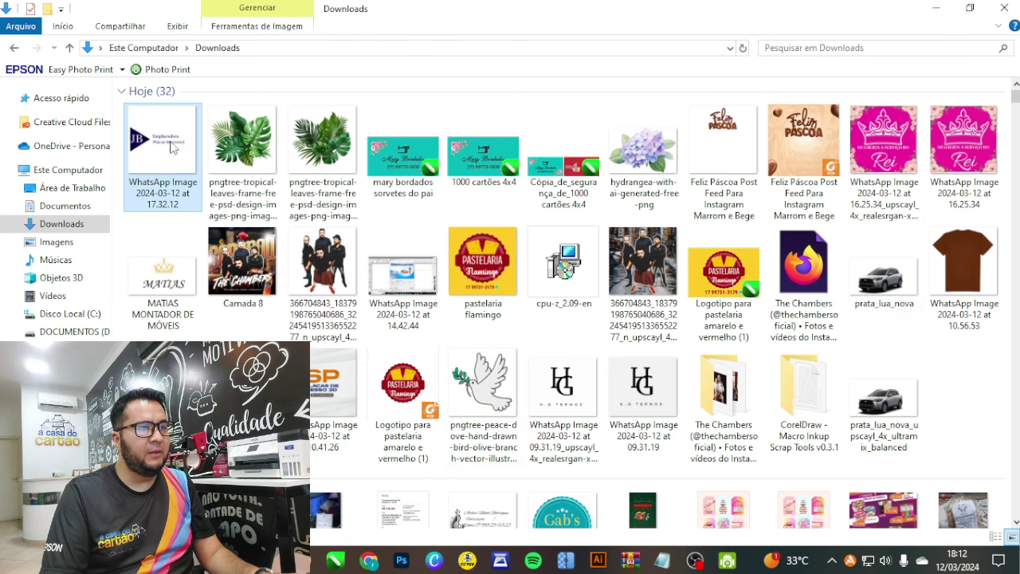
drag(173, 147, 520, 223)
key(alt+Tab)
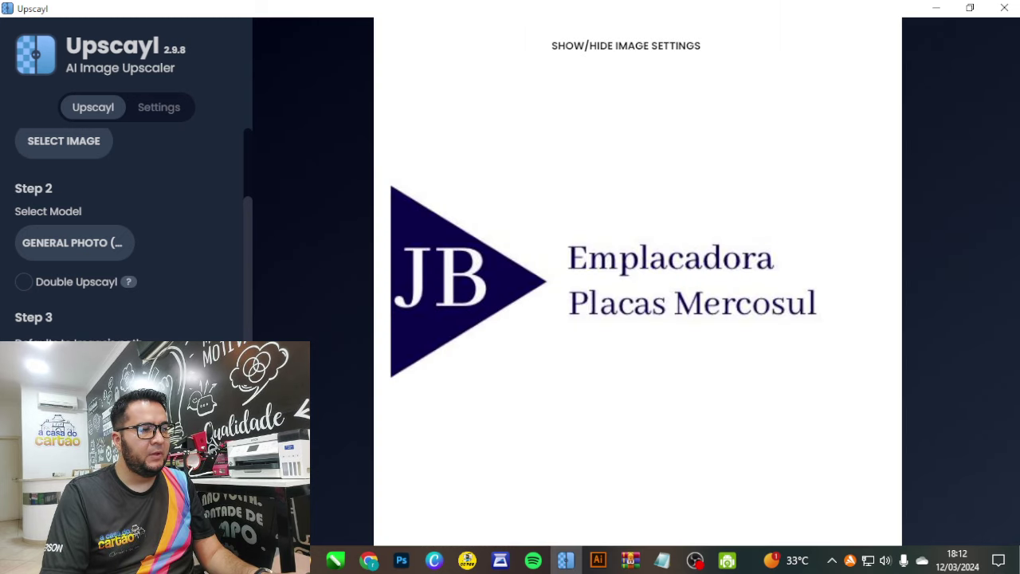
- Choose the Digital Art model and start upscaling the JB Emplacadora logo
click(109, 239)
click(66, 470)
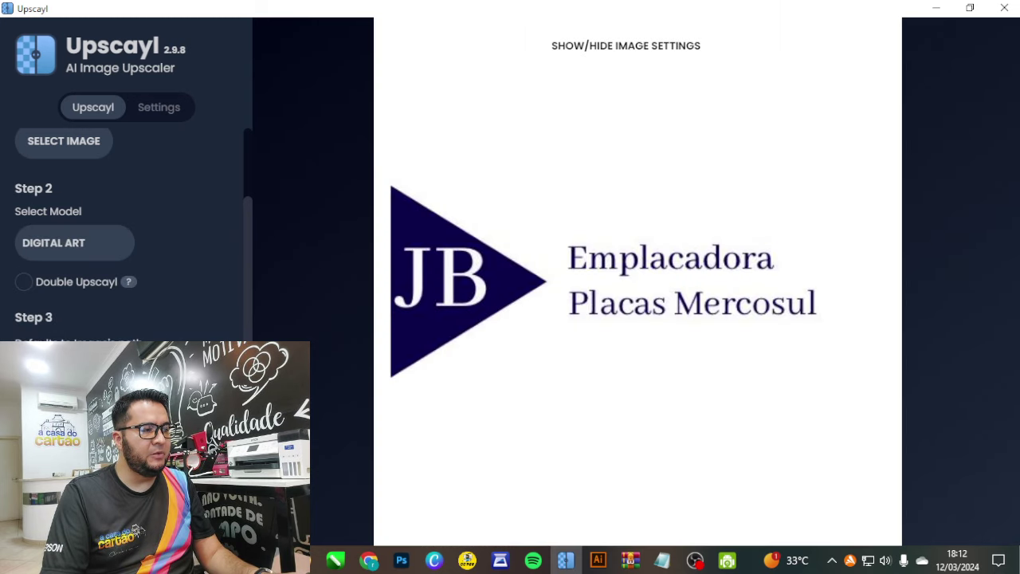
click(64, 478)
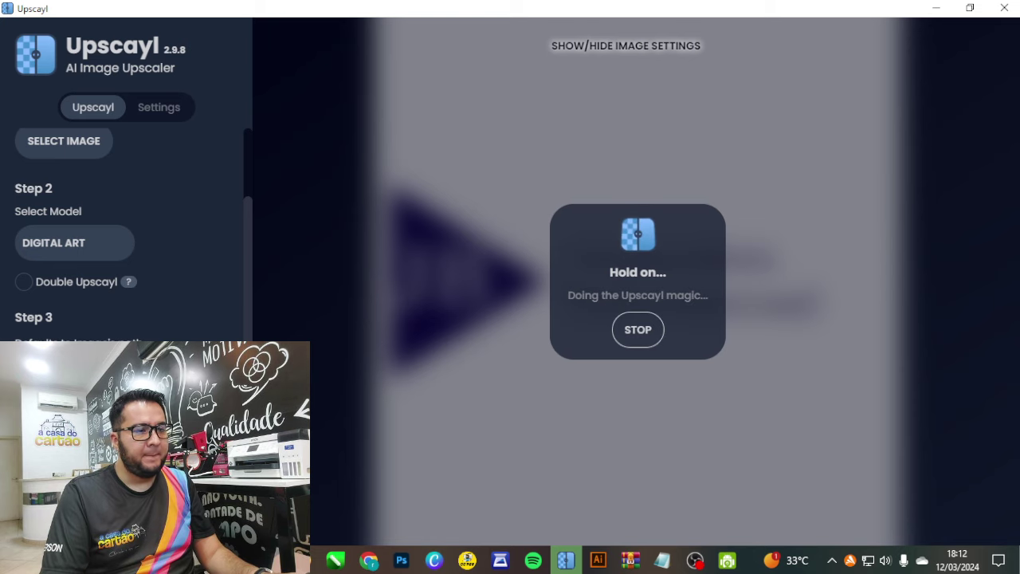
- Import the original logo WhatsApp Image 2024-03-12 at 17.32.12 from Downloads into CorelDRAW and examine its lettering up close
mouse_move(303, 560)
click(196, 494)
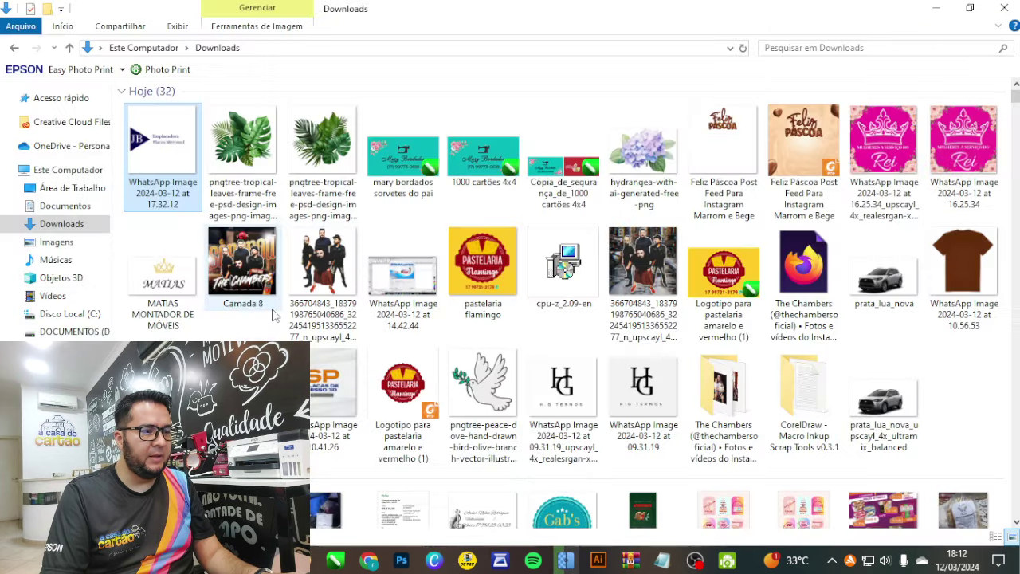
drag(177, 156, 372, 284)
key(alt+Tab)
key(alt+Tab)
scroll(372, 285, up, 2)
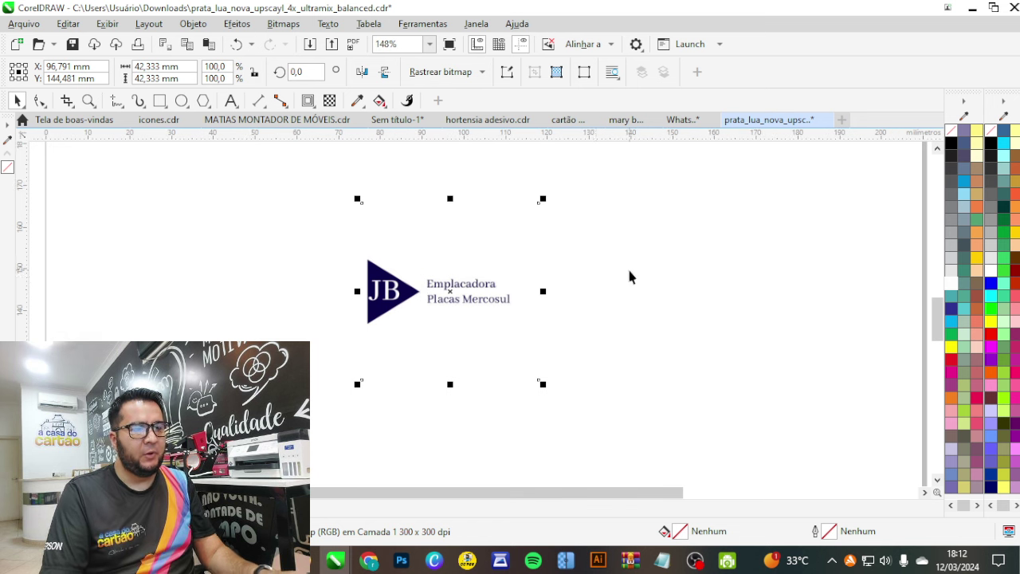
key(shift+F2)
scroll(510, 305, up, 6)
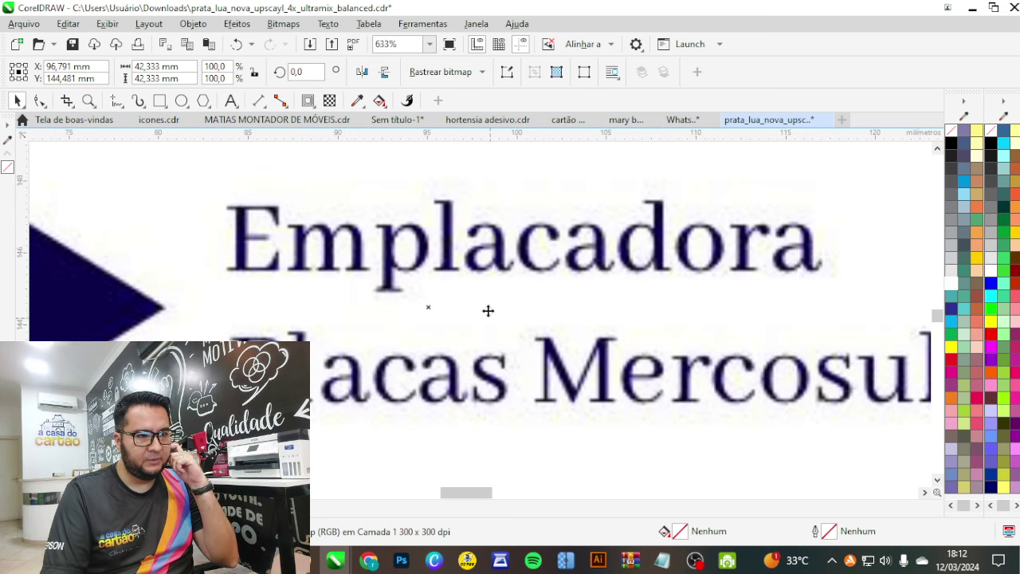
scroll(469, 219, down, 4)
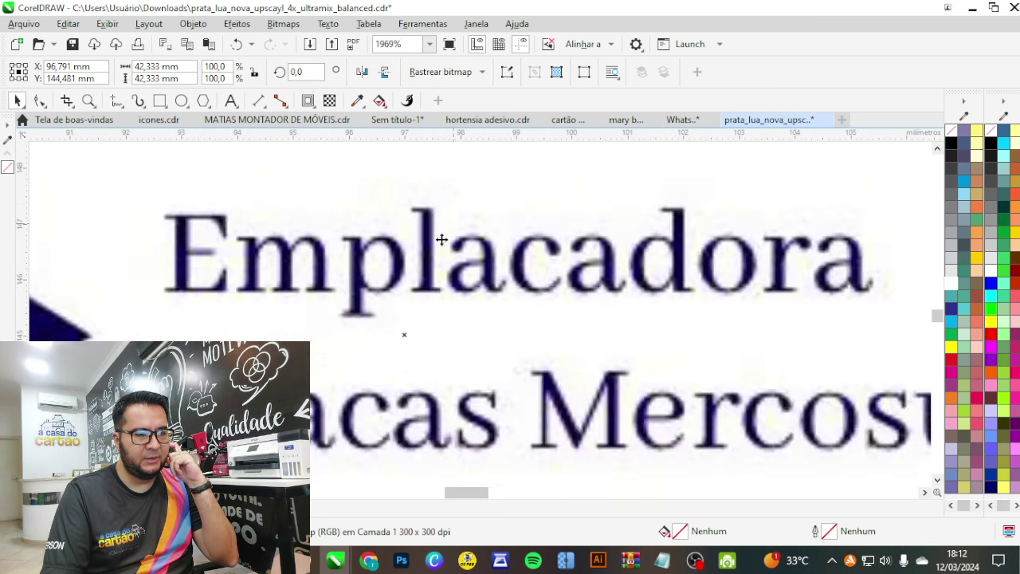
scroll(442, 239, down, 2)
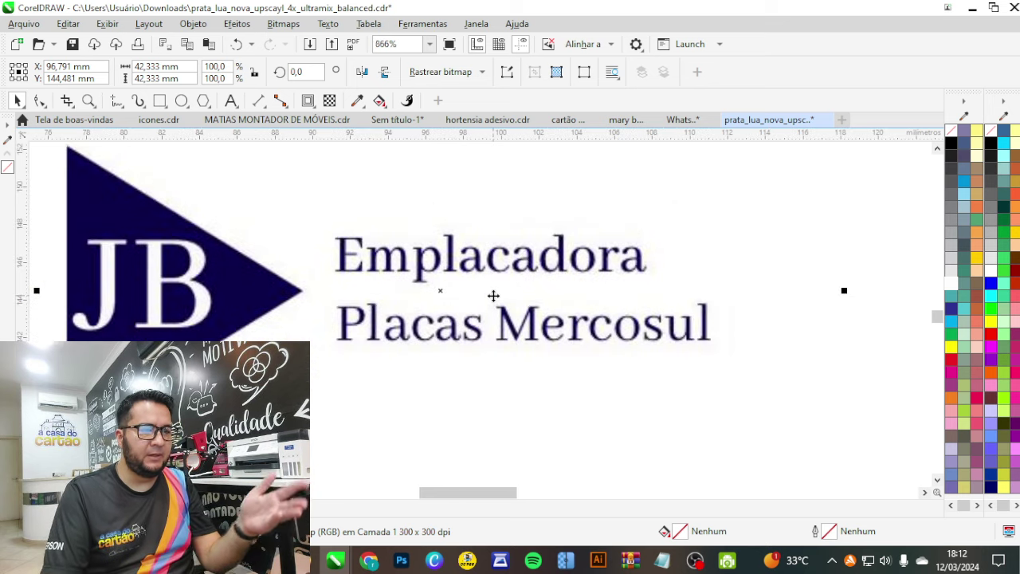
scroll(504, 316, down, 1)
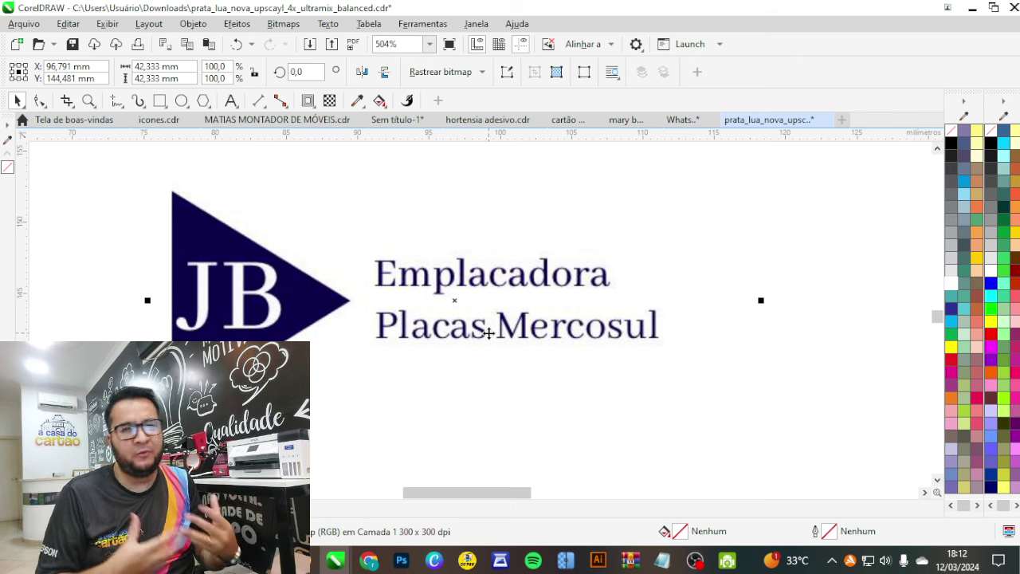
- Import the Upscayl 4x version of the JB Emplacadora logo from Downloads into the CorelDRAW document
mouse_move(271, 560)
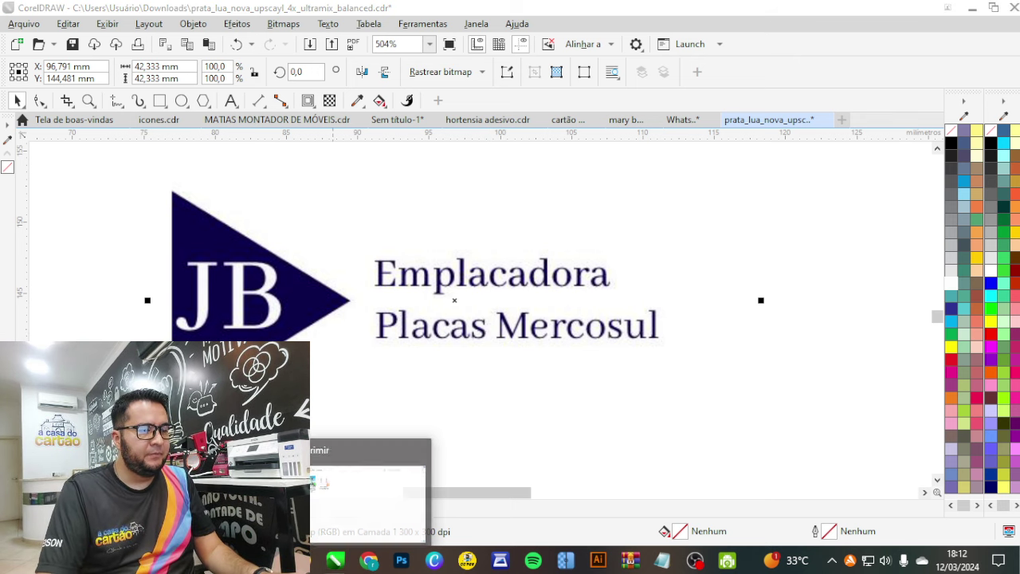
click(370, 486)
click(970, 389)
drag(970, 389, 647, 428)
scroll(647, 328, down, 6)
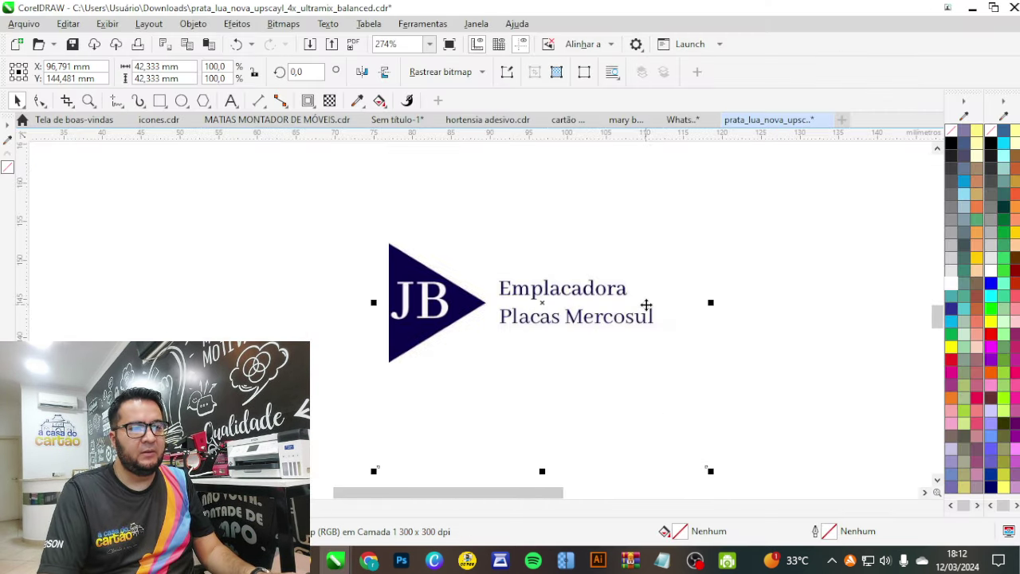
key(alt+Tab)
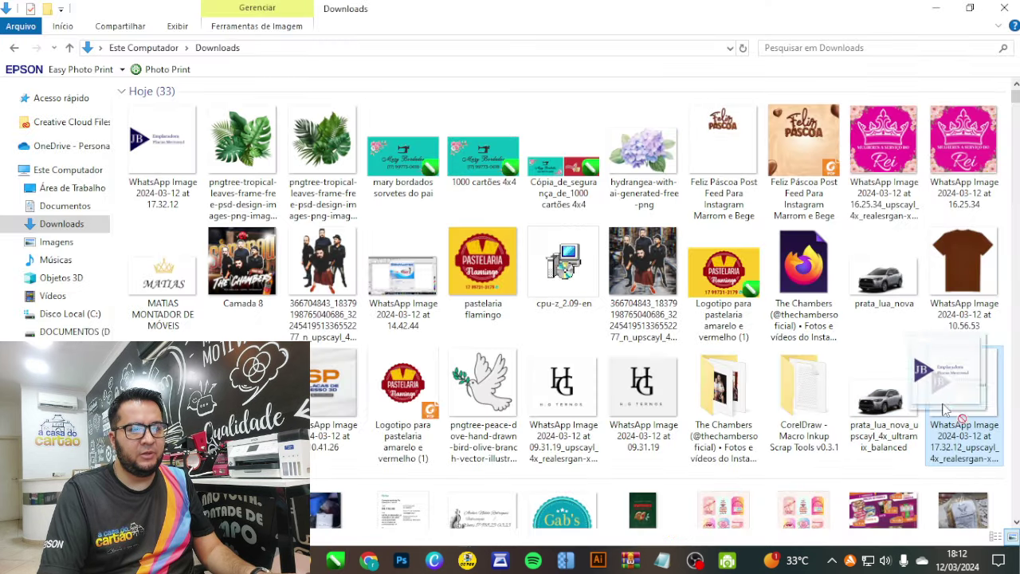
key(alt+Tab)
scroll(725, 398, up, 5)
scroll(566, 311, down, 3)
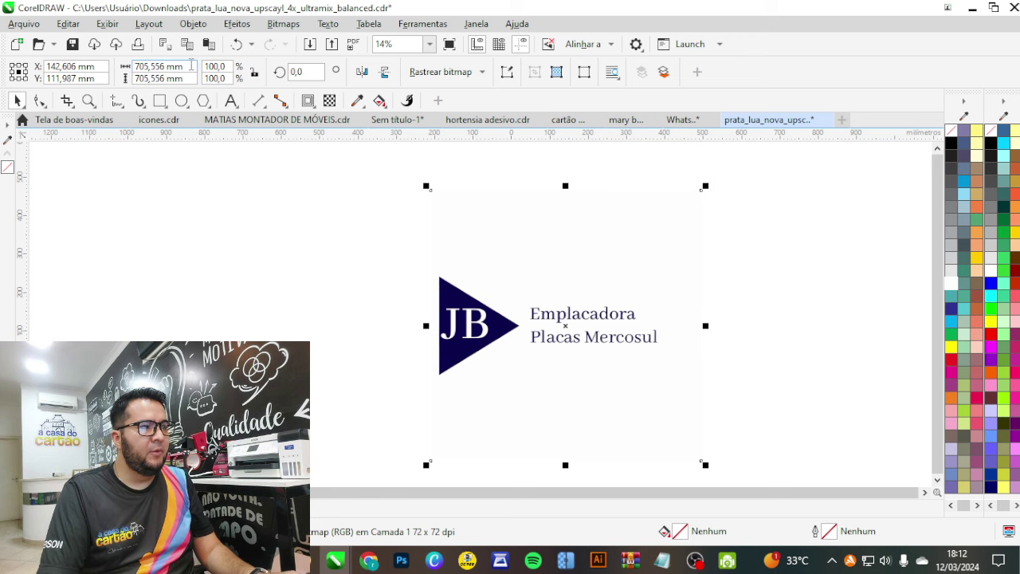
- Resize both the upscaled and the original logo images to 50 by 50 mm
key(Return)
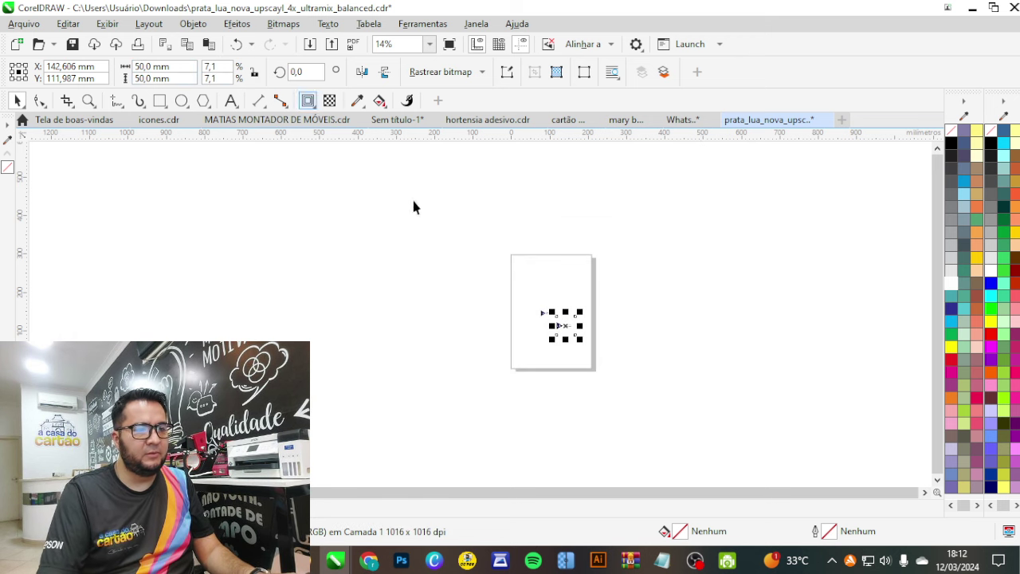
scroll(587, 388, up, 4)
click(537, 406)
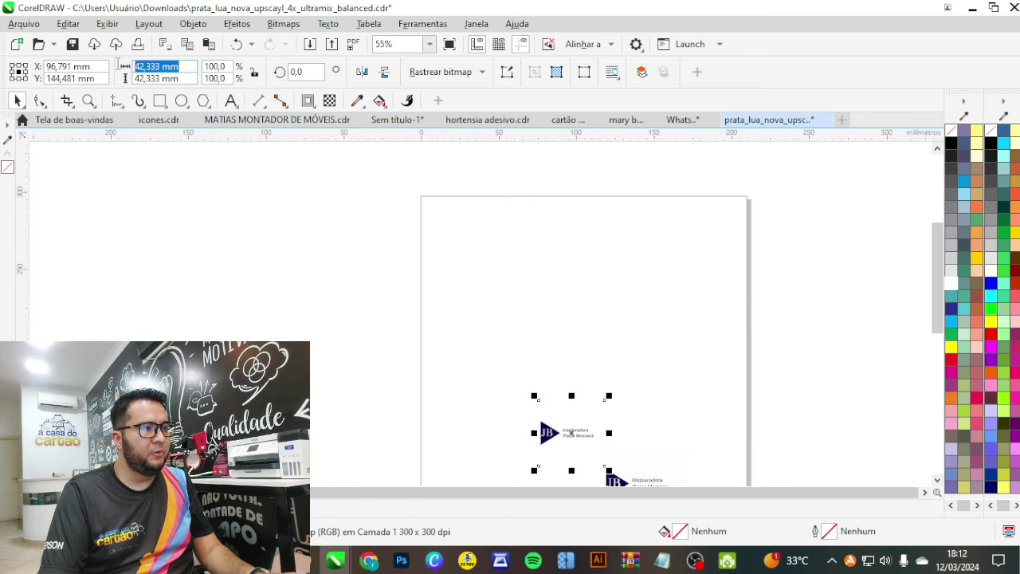
key(Return)
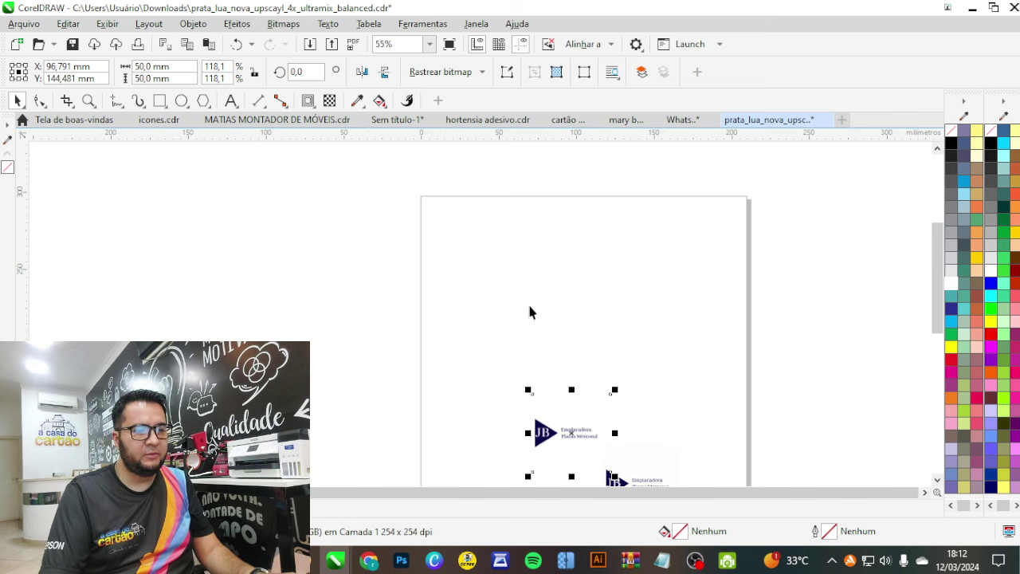
- Align the upscaled logo's centre with the original's both horizontally and vertically, stacking the two images
scroll(531, 312, down, 2)
click(604, 430)
shift+click(556, 388)
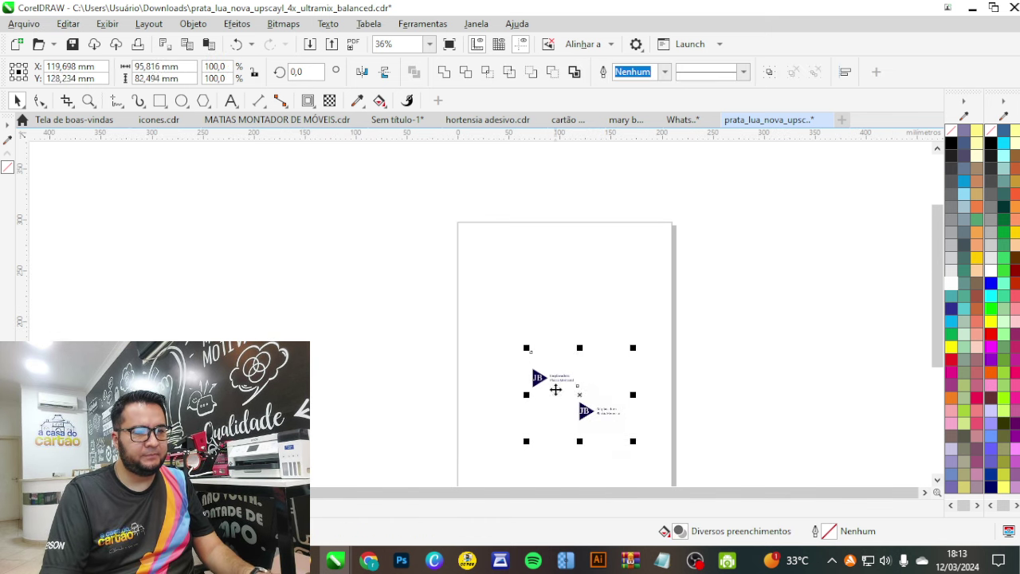
key(e)
key(c)
click(627, 406)
- Examine the upscaled logo's lettering up close, especially the crossbar of the E in Emplacadora
key(F4)
scroll(494, 298, up, 5)
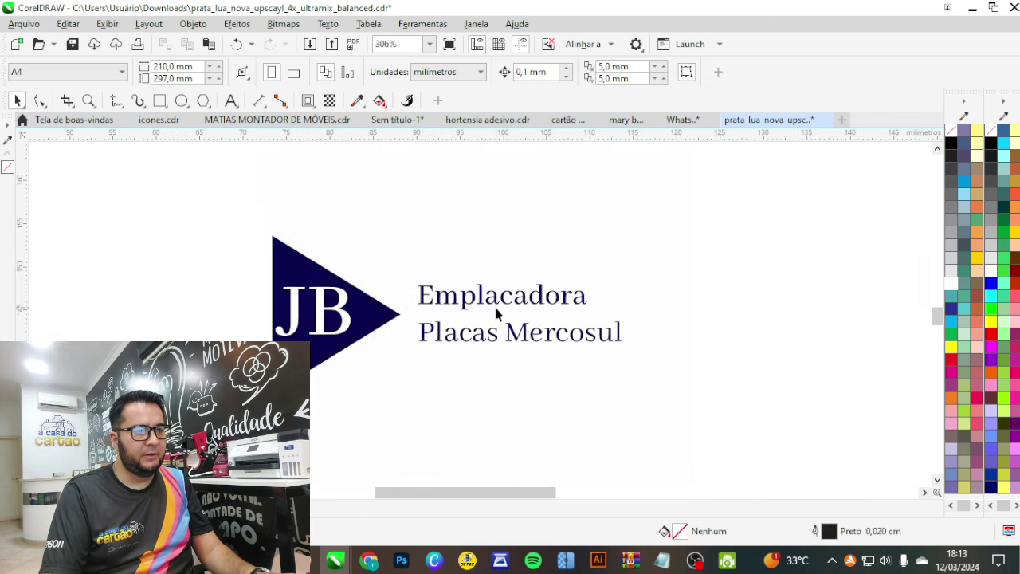
scroll(499, 277, up, 1)
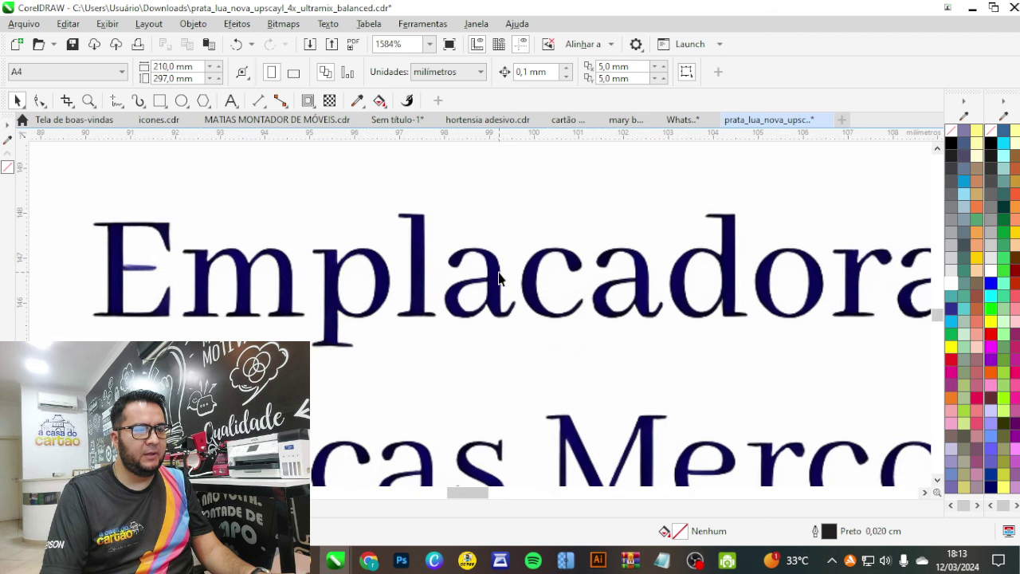
scroll(120, 271, up, 14)
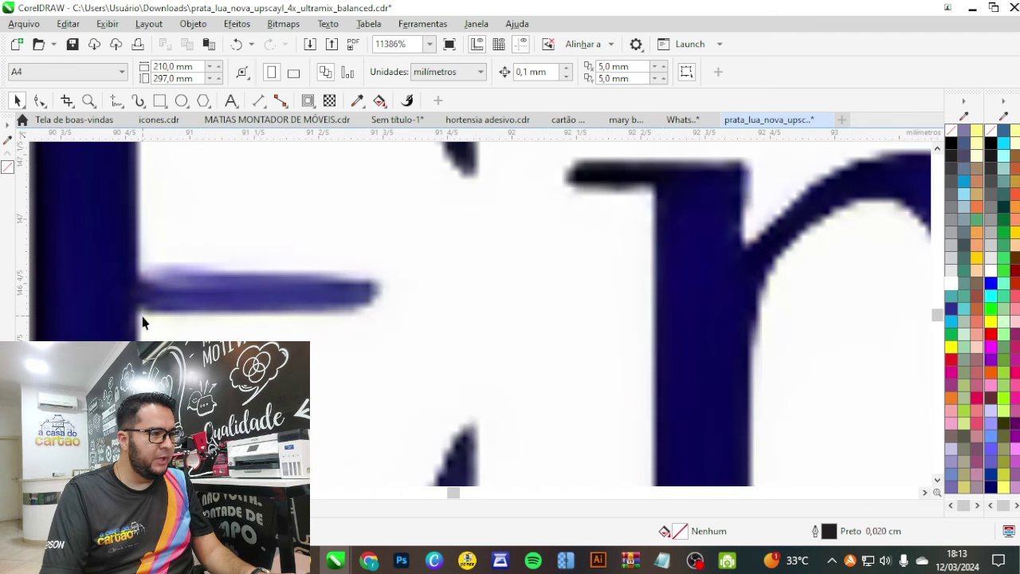
scroll(350, 254, down, 7)
scroll(494, 263, down, 5)
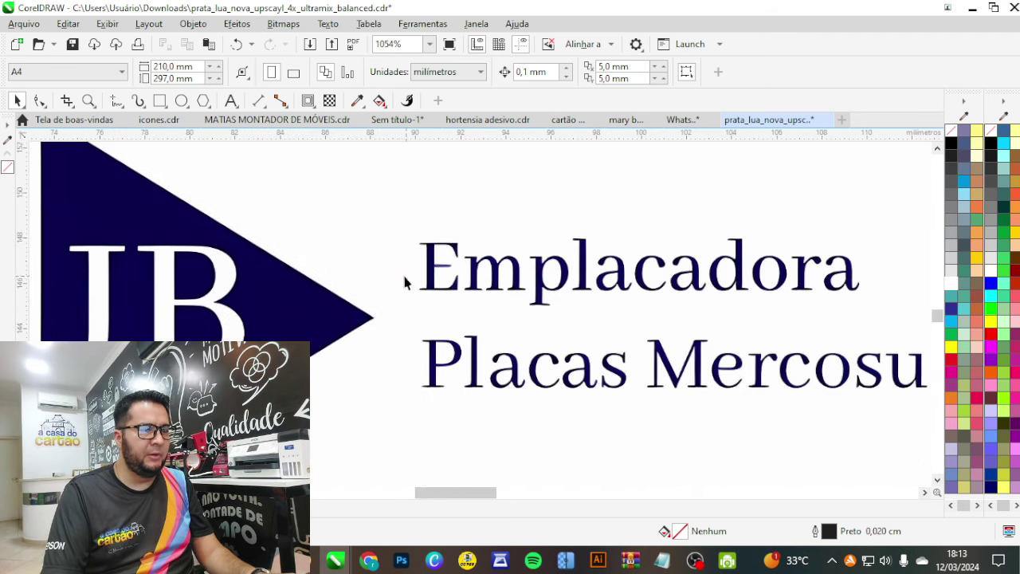
- Apply the Luz adjustment to the upscaled logo with Brilho 9, Contraste 10, Intensidade 18, Destaques 10 and Sombras 63
click(341, 309)
scroll(354, 263, down, 2)
scroll(375, 278, up, 2)
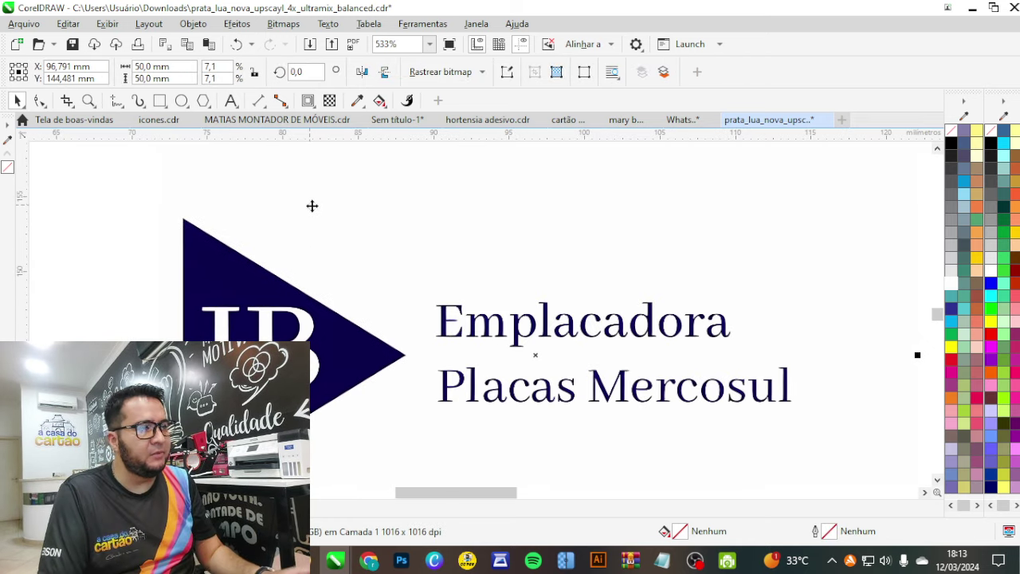
click(237, 24)
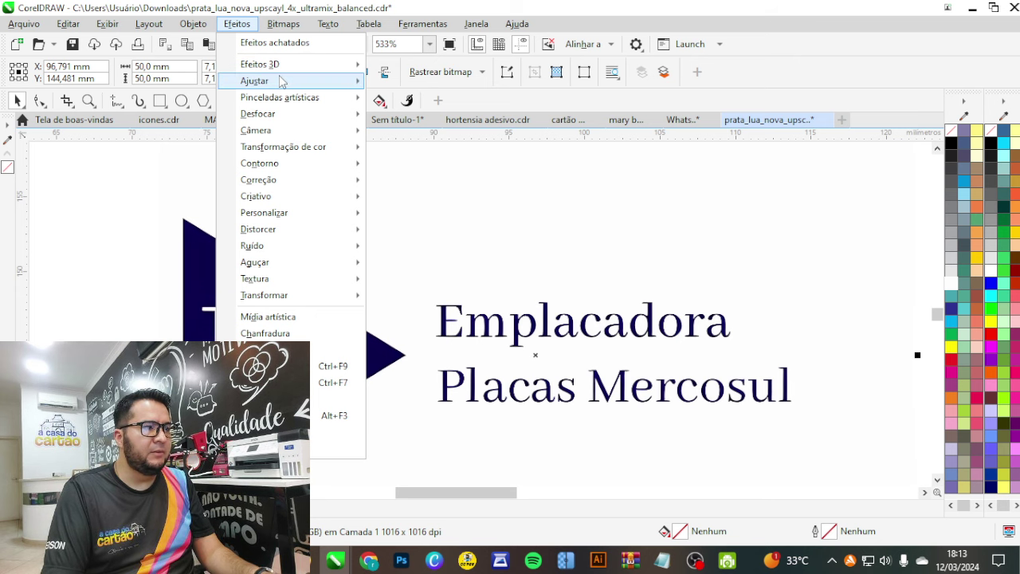
mouse_move(318, 82)
click(438, 199)
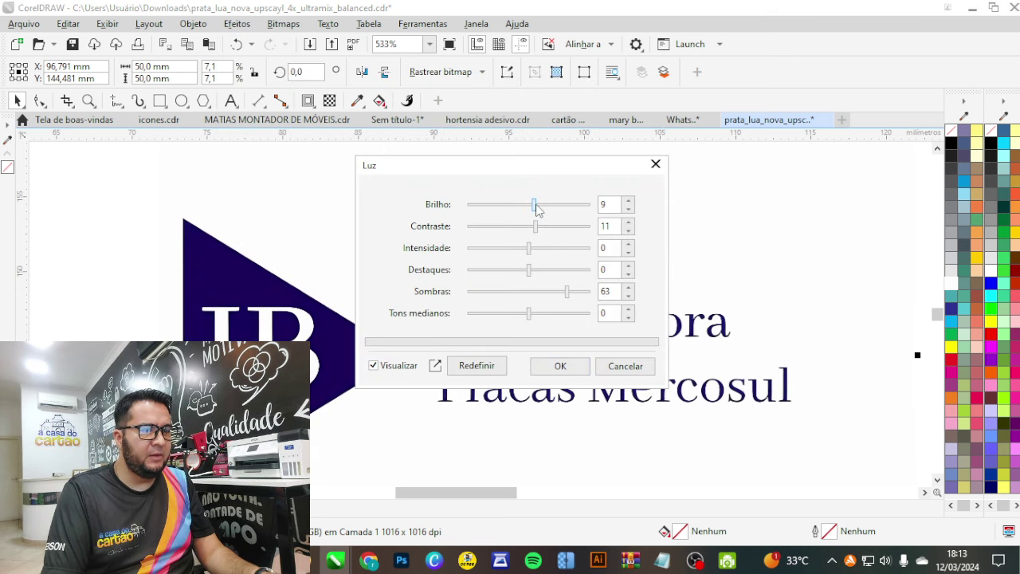
drag(554, 236, 548, 235)
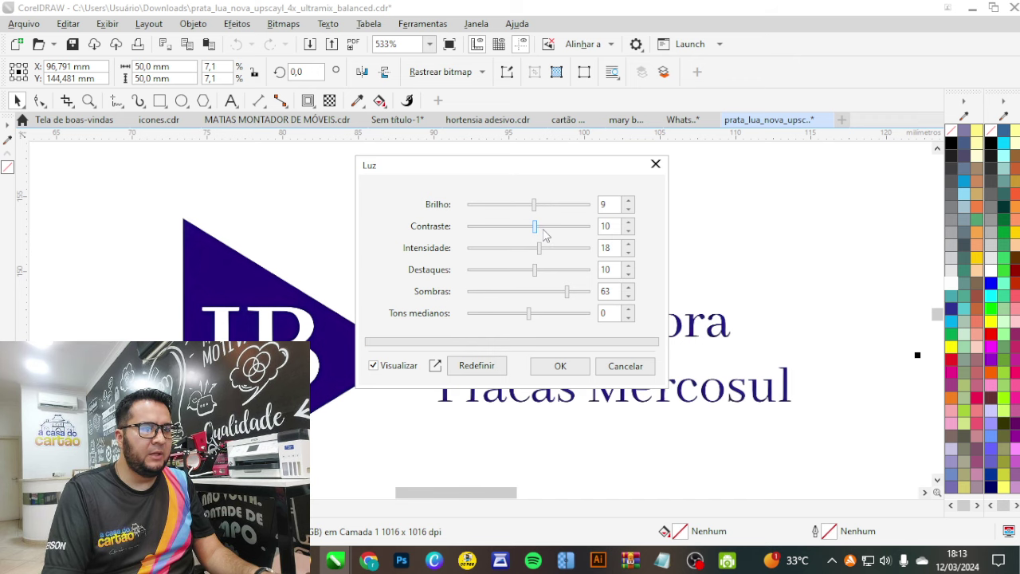
click(574, 366)
- Apply the Matiz/Saturação/Iluminação adjustment to the upscaled logo with Matiz -10, Saturação -3 and Iluminação 4
scroll(502, 319, down, 3)
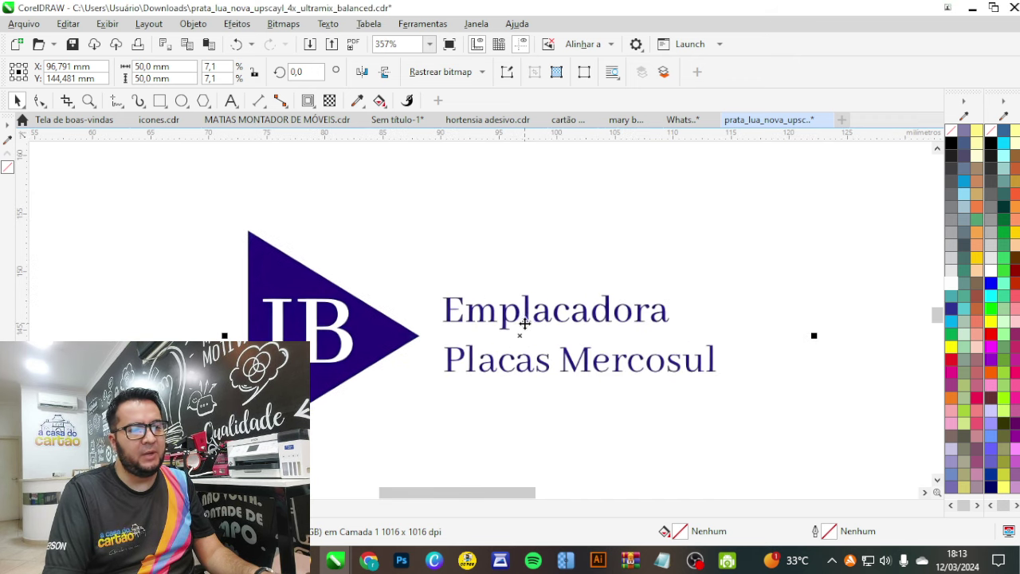
scroll(473, 327, up, 3)
click(237, 24)
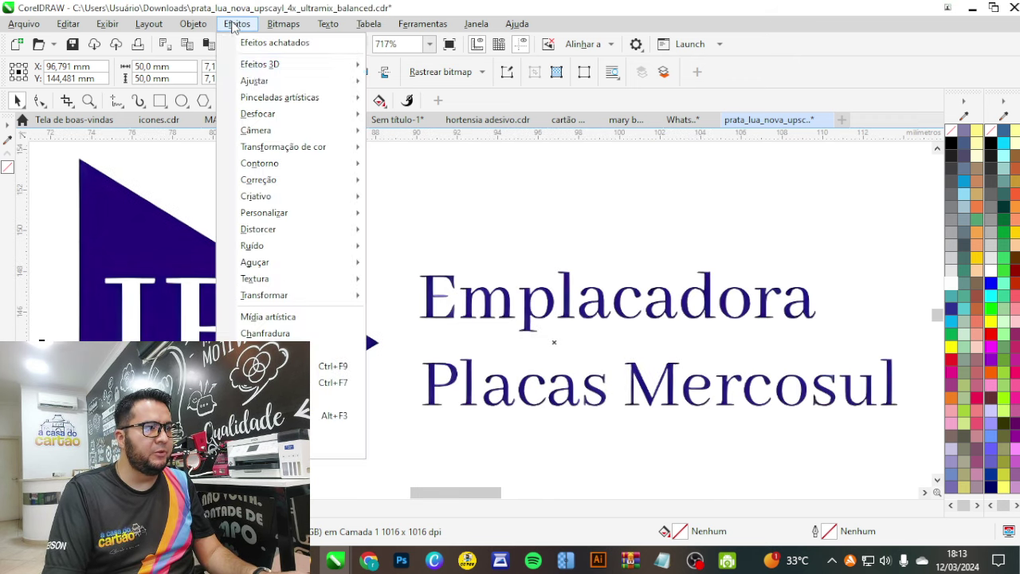
mouse_move(321, 85)
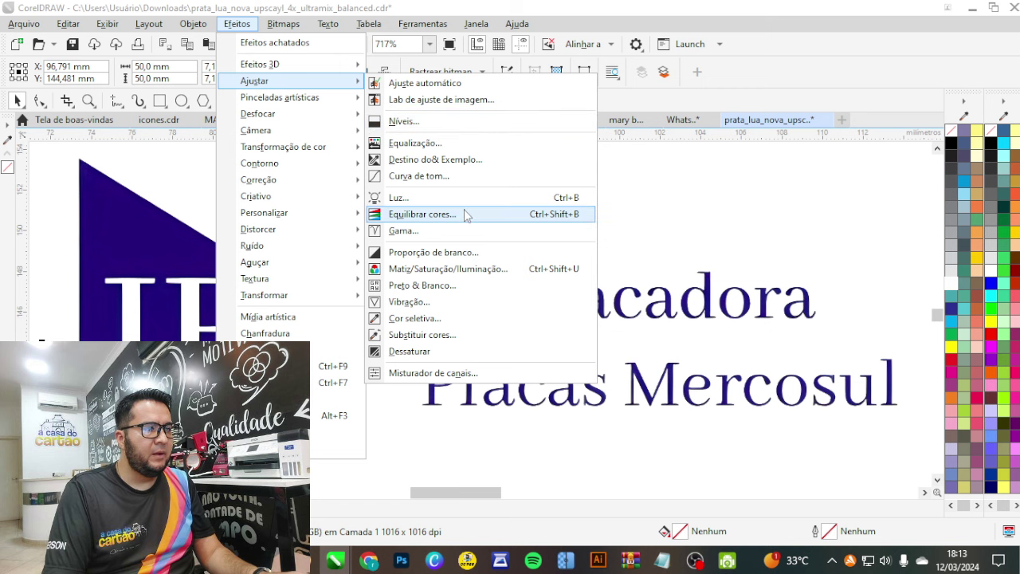
click(466, 270)
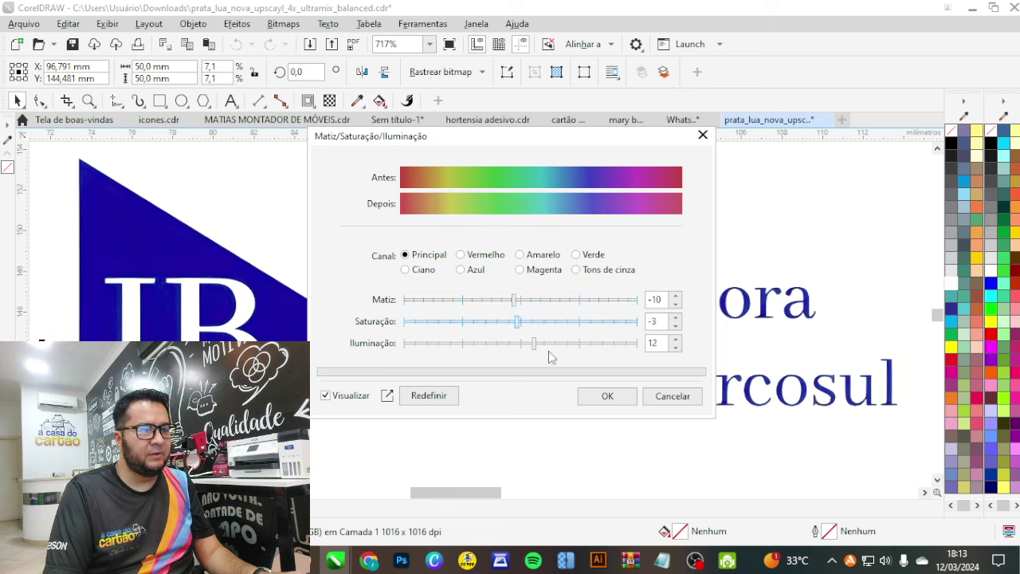
drag(527, 343, 525, 343)
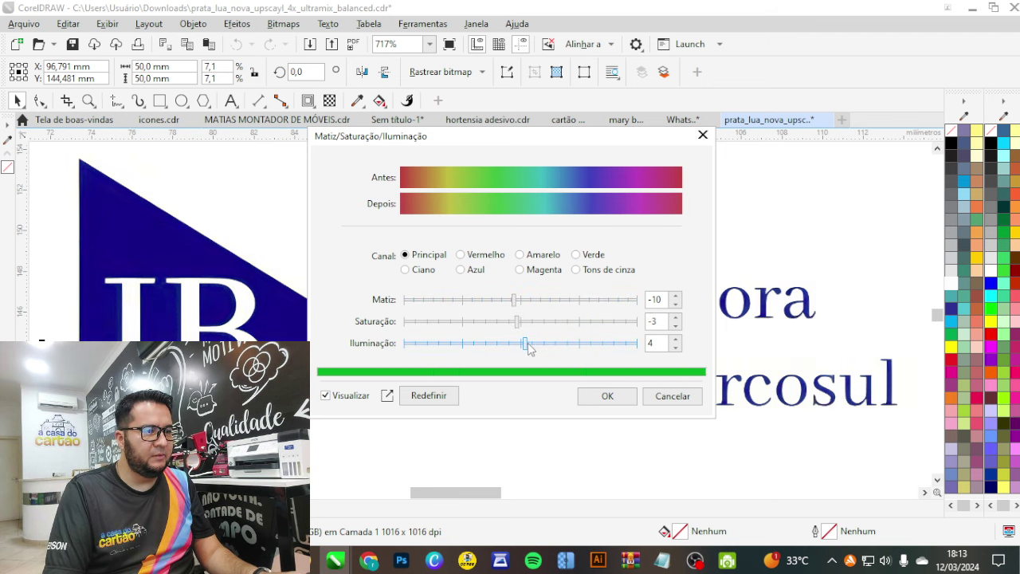
click(607, 396)
- Compare the adjusted upscaled logo with the original by switching which image is in front
scroll(563, 353, down, 4)
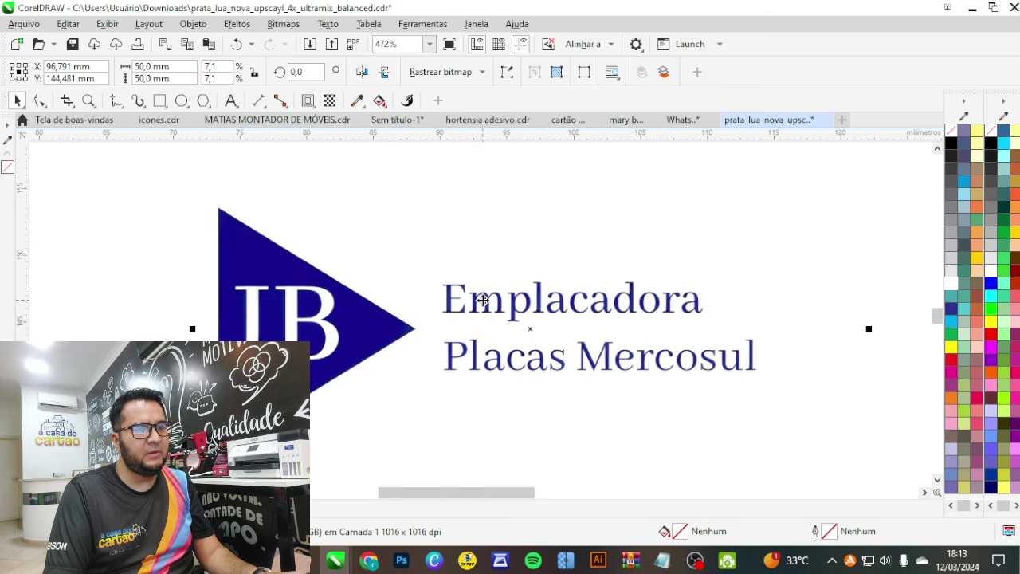
scroll(434, 309, up, 3)
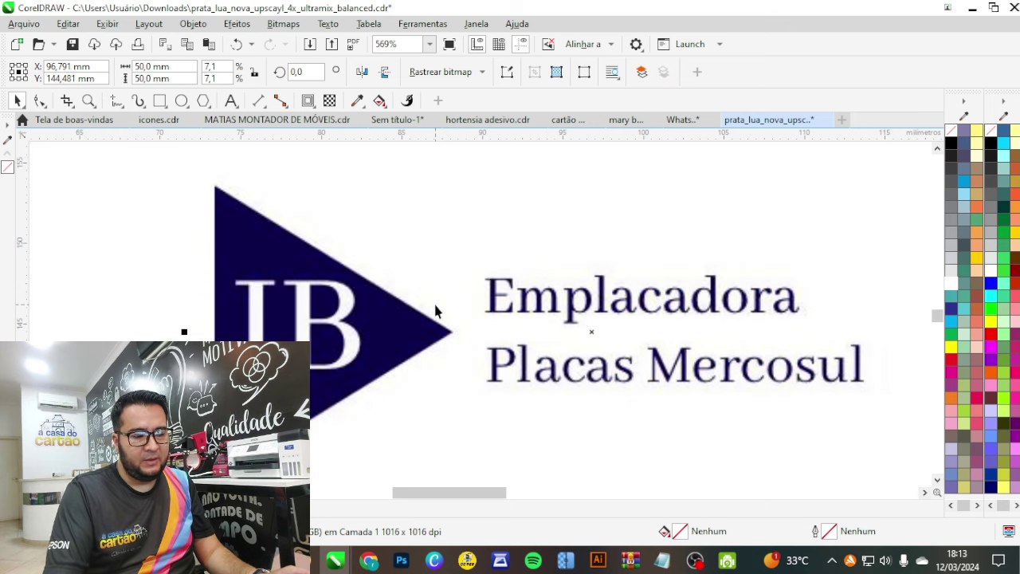
key(shift+Page_Up)
key(shift+Page_Down)
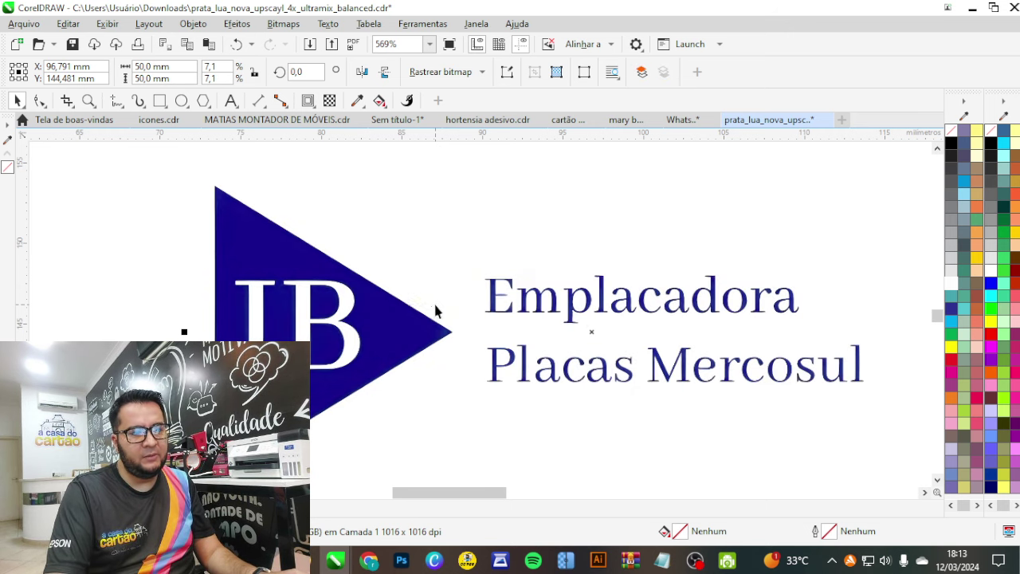
- Load the Gab's Gourmet image, WhatsApp Image 2024-03-11 at 14.21.41, from the Downloads folder into Upscayl
key(alt+Tab)
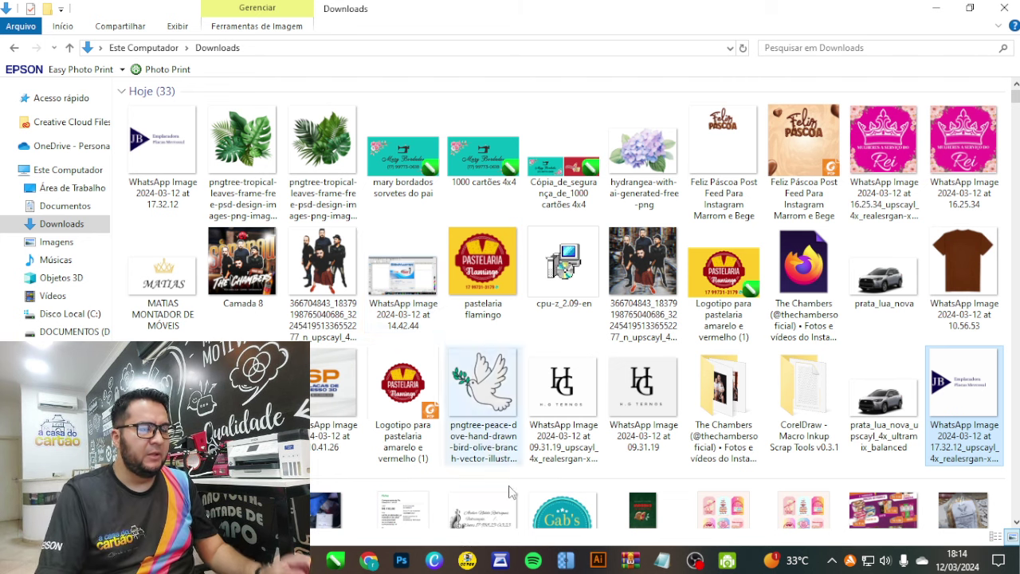
scroll(566, 478, down, 1)
key(alt+Tab)
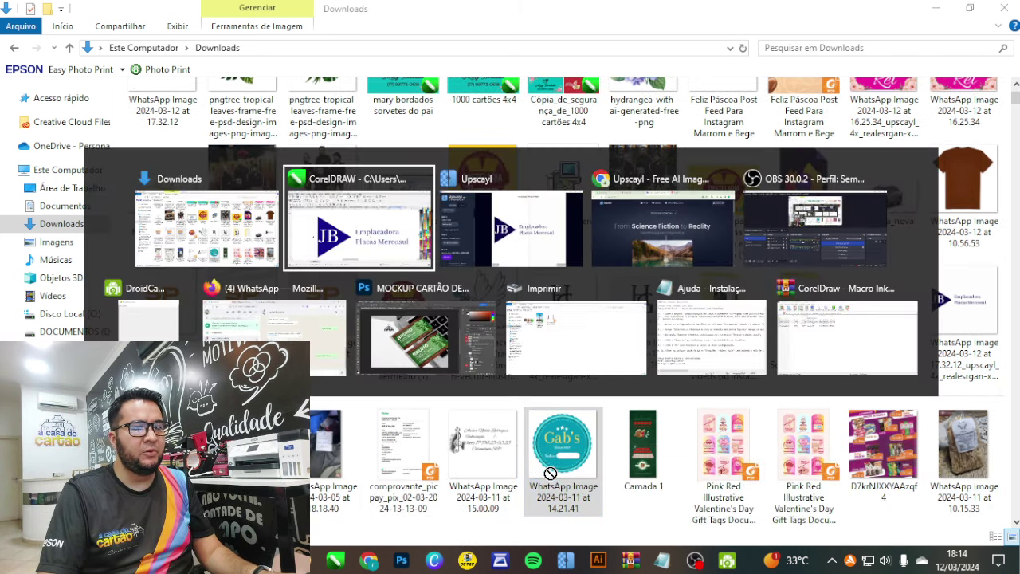
key(alt+Tab)
drag(549, 473, 525, 311)
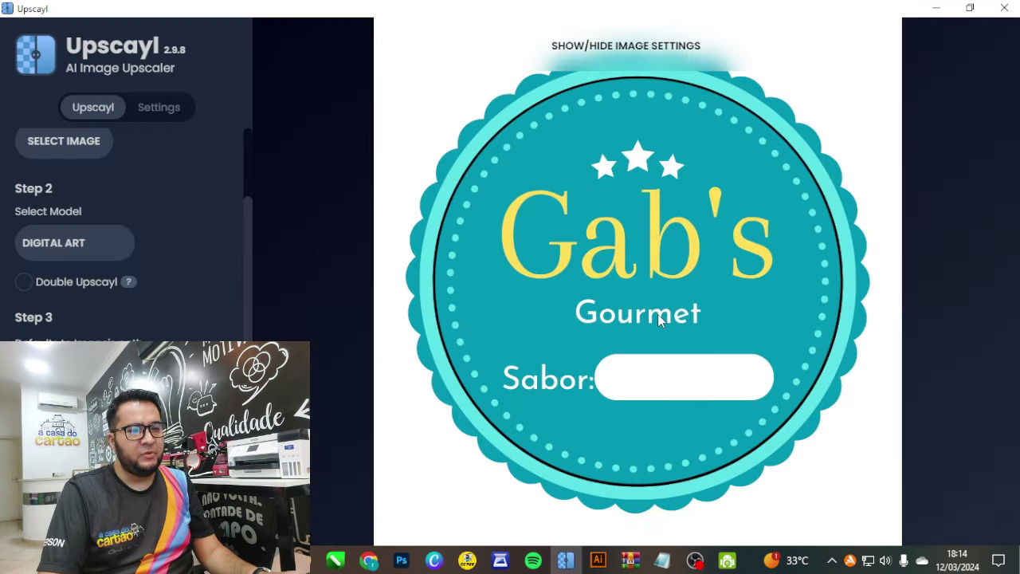
- Place the original Gab's Gourmet image from Downloads in the CorelDRAW document and inspect its lettering
key(alt+Tab)
drag(567, 439, 510, 359)
key(alt+Tab)
key(alt+Tab)
drag(158, 322, 155, 322)
scroll(406, 260, down, 2)
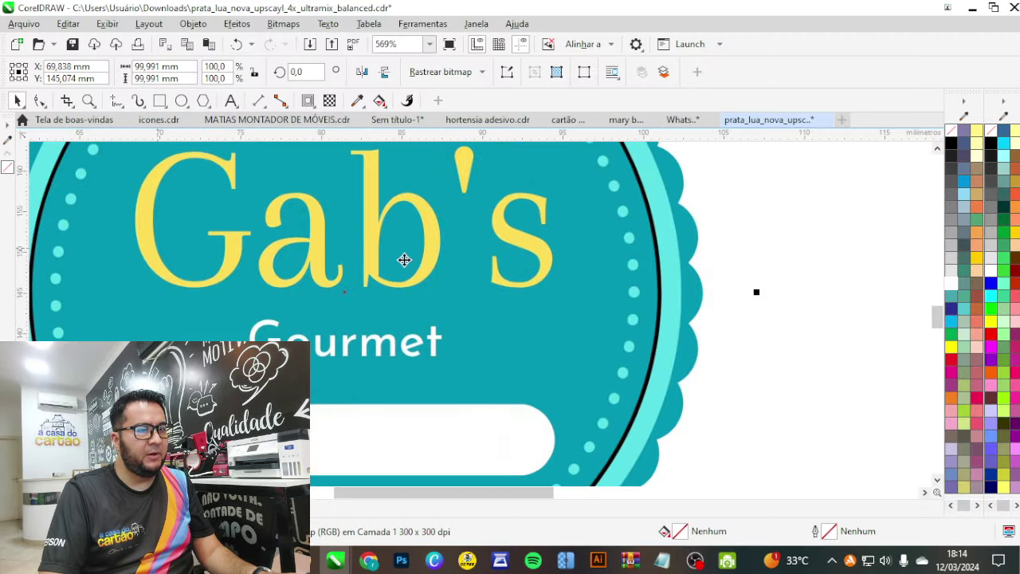
scroll(337, 246, up, 3)
scroll(345, 286, down, 8)
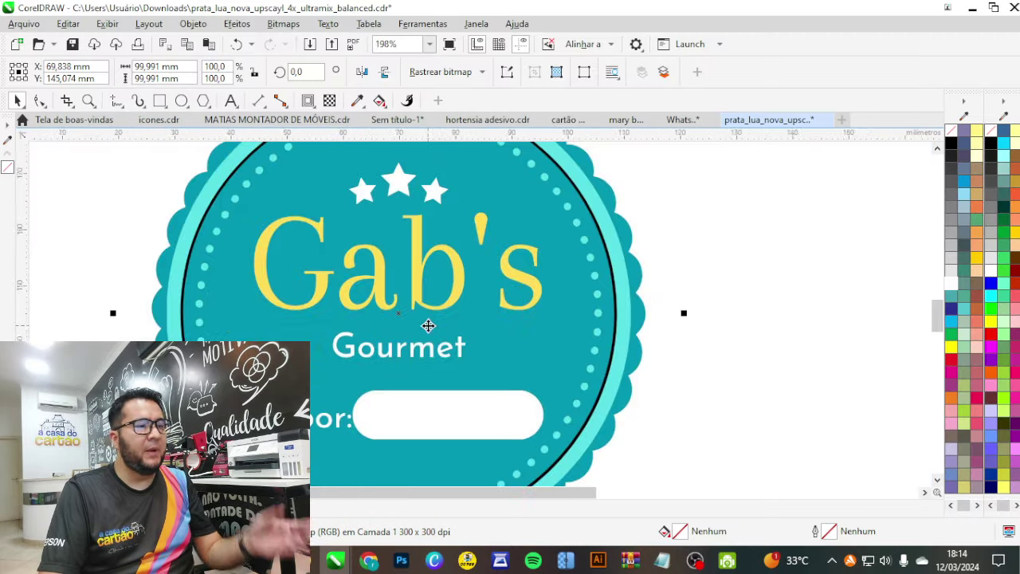
scroll(456, 341, up, 1)
- Load the Gab's Gourmet image into Upscayl again and start upscaling it with the Digital Art model
key(alt+Tab)
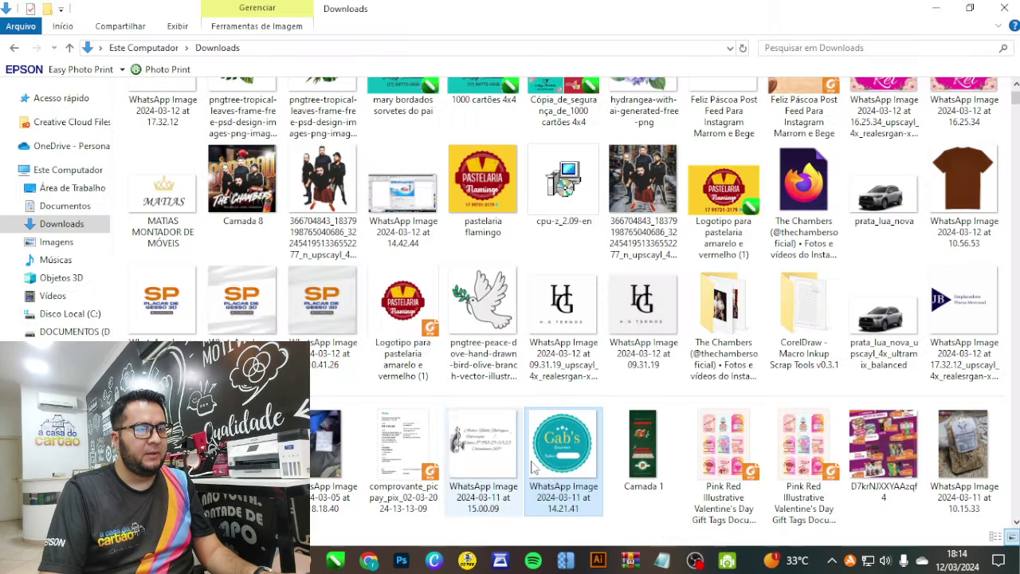
drag(542, 478, 575, 309)
key(alt+Tab)
key(alt+Tab)
key(Tab)
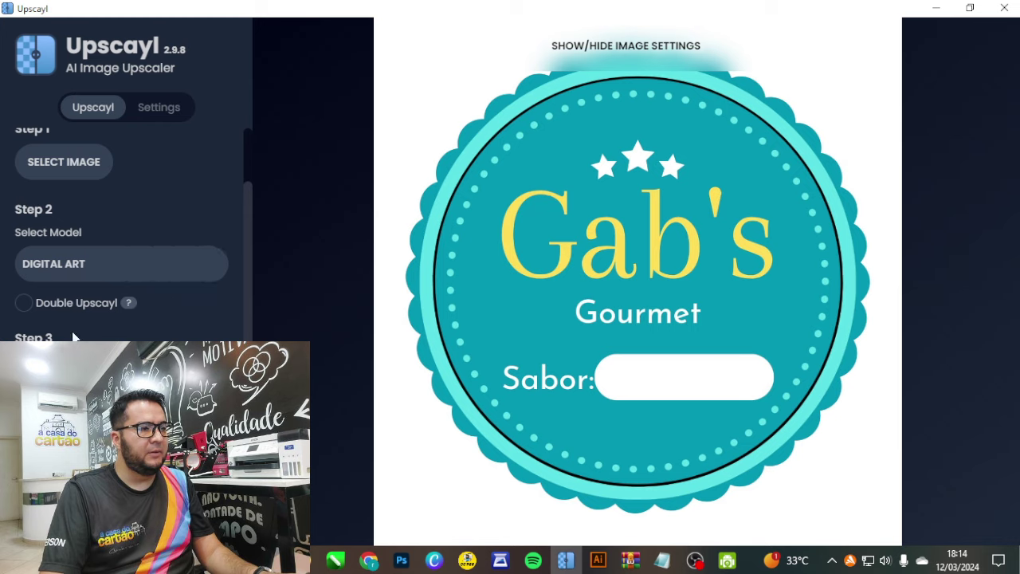
click(71, 502)
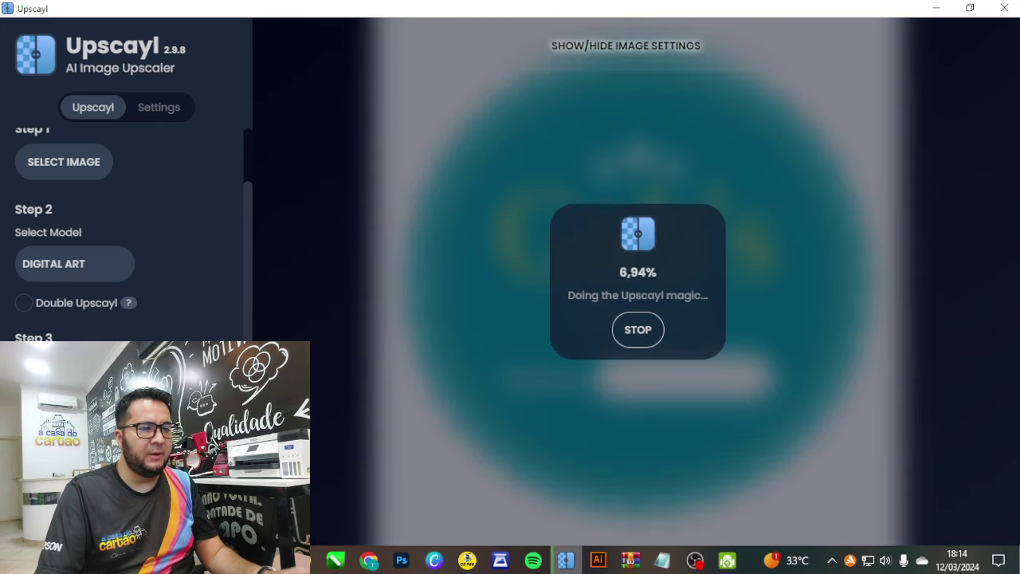
- Return to CorelDRAW and examine the original Gab's Gourmet image up close and as a whole
mouse_move(302, 560)
click(321, 483)
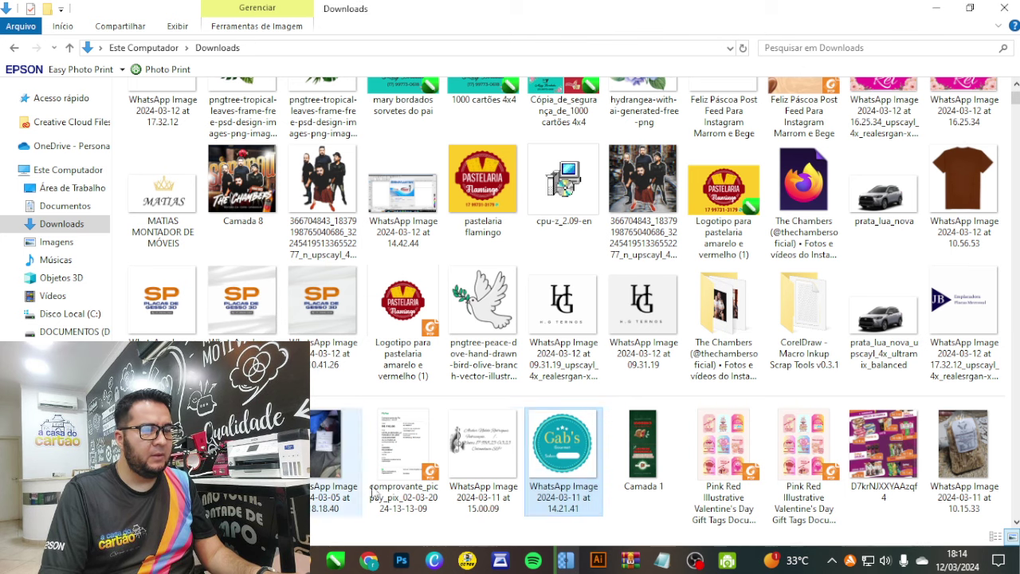
key(alt+Tab)
scroll(476, 381, down, 1)
scroll(401, 364, up, 3)
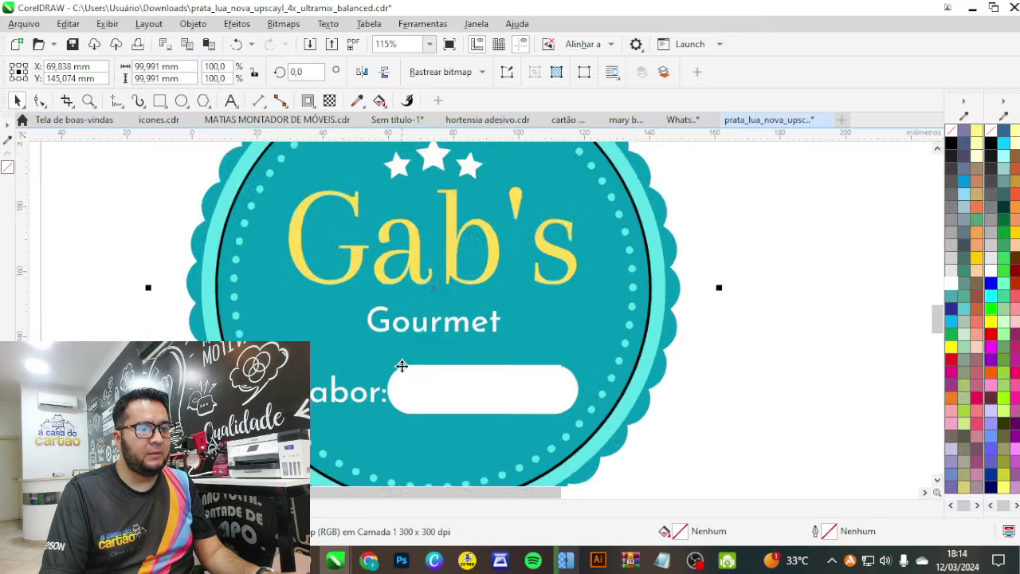
scroll(393, 349, down, 2)
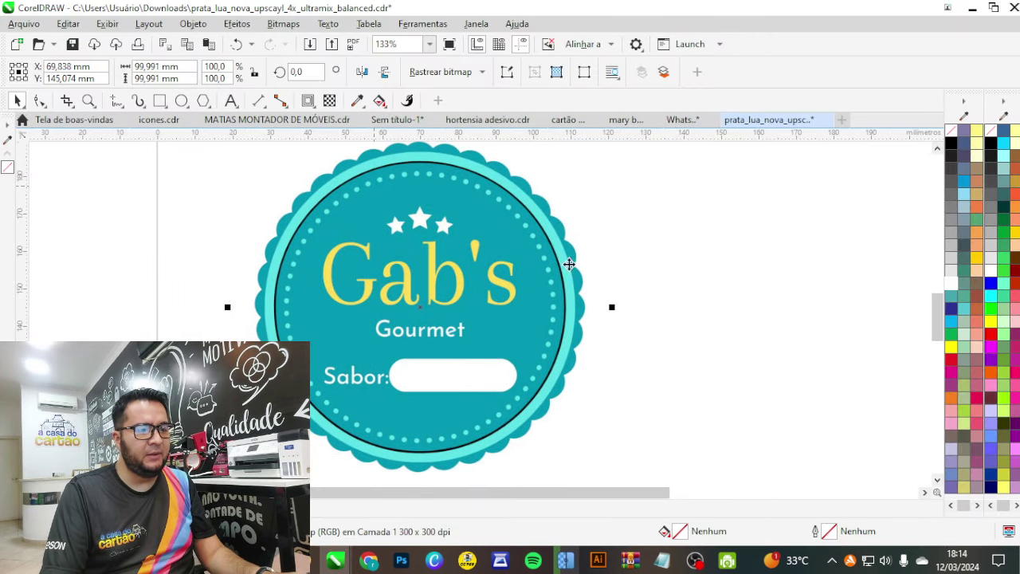
scroll(402, 271, down, 2)
scroll(412, 278, down, 2)
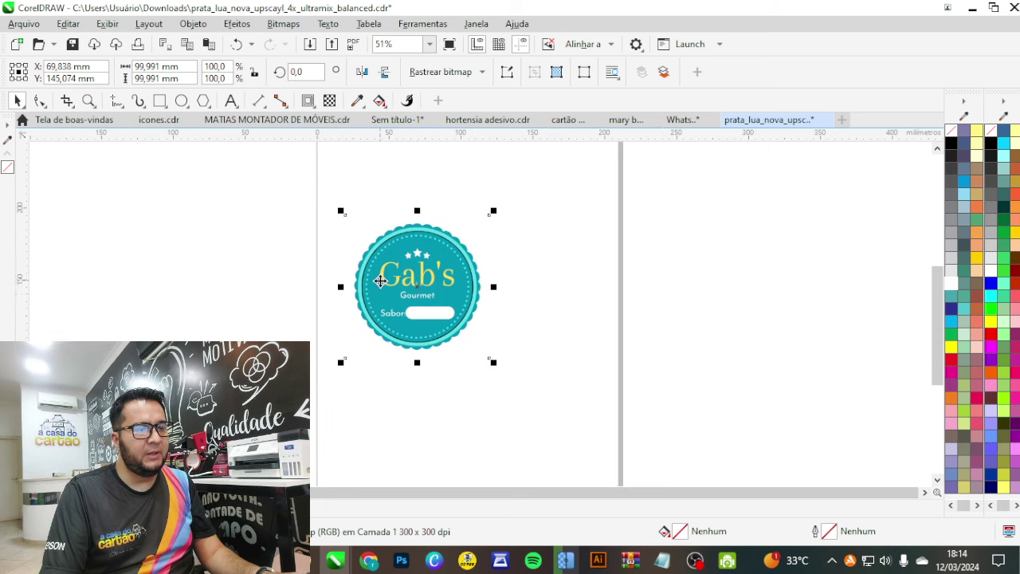
- Clear the other images, keep only the Gab's image centred on the page, and check the upscaling progress in Upscayl
drag(404, 295, 332, 327)
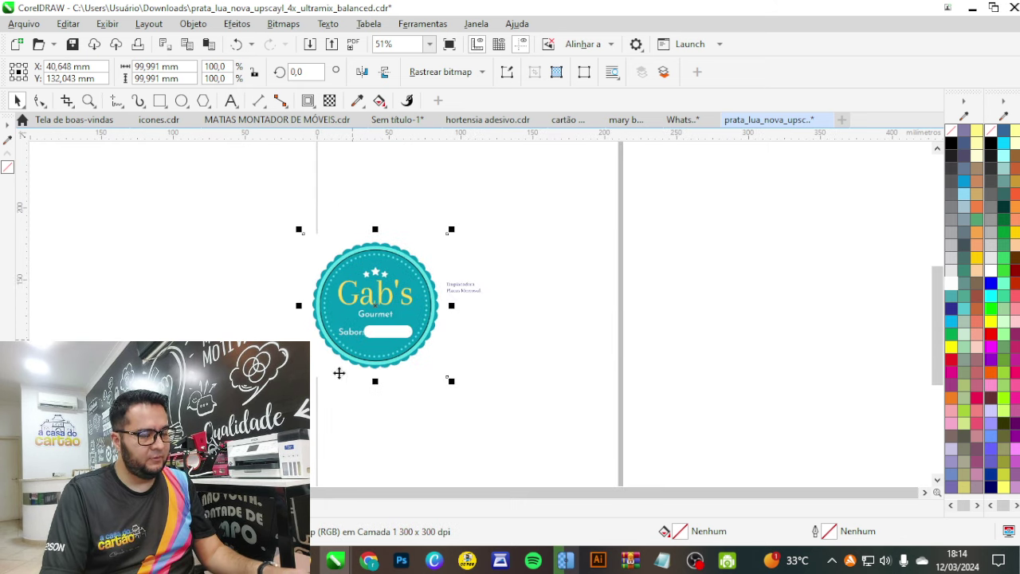
key(Delete)
key(ctrl+a)
key(Delete)
key(ctrl+v)
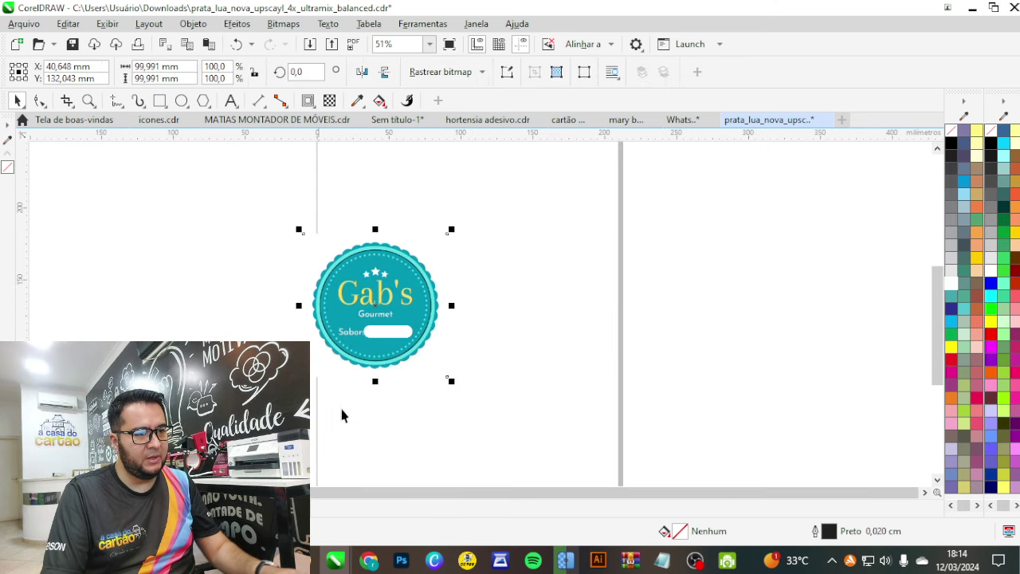
key(p)
click(565, 559)
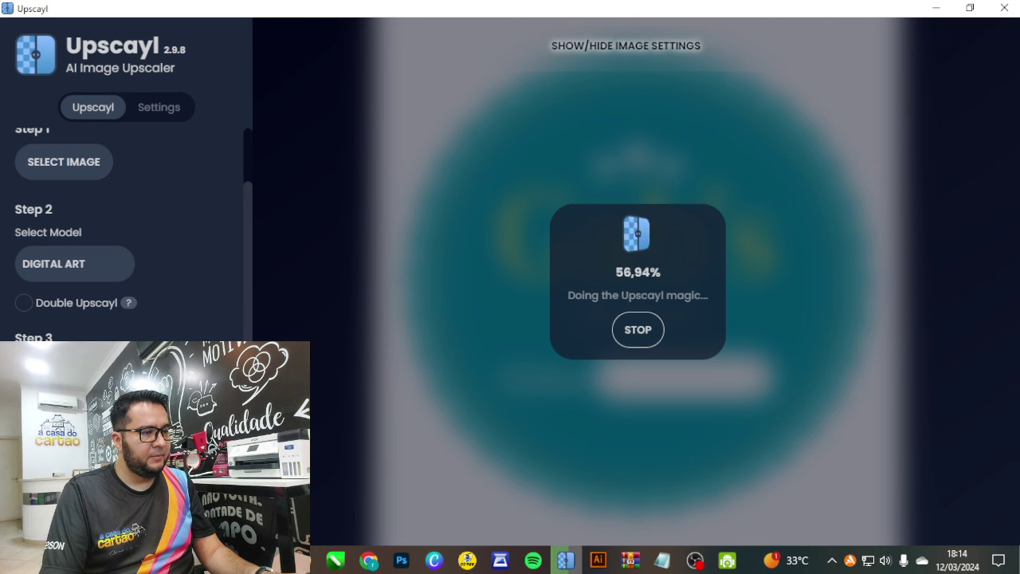
key(alt+Tab)
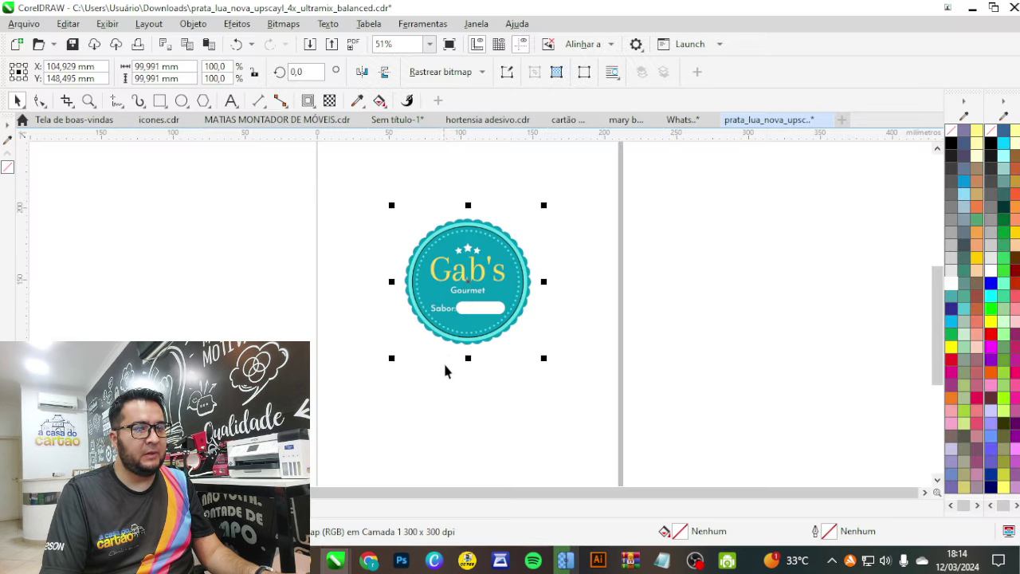
- Draw a rectangle around the Gab's image, set it to 500 by 700 mm and centre it on the page
click(266, 288)
scroll(348, 306, down, 1)
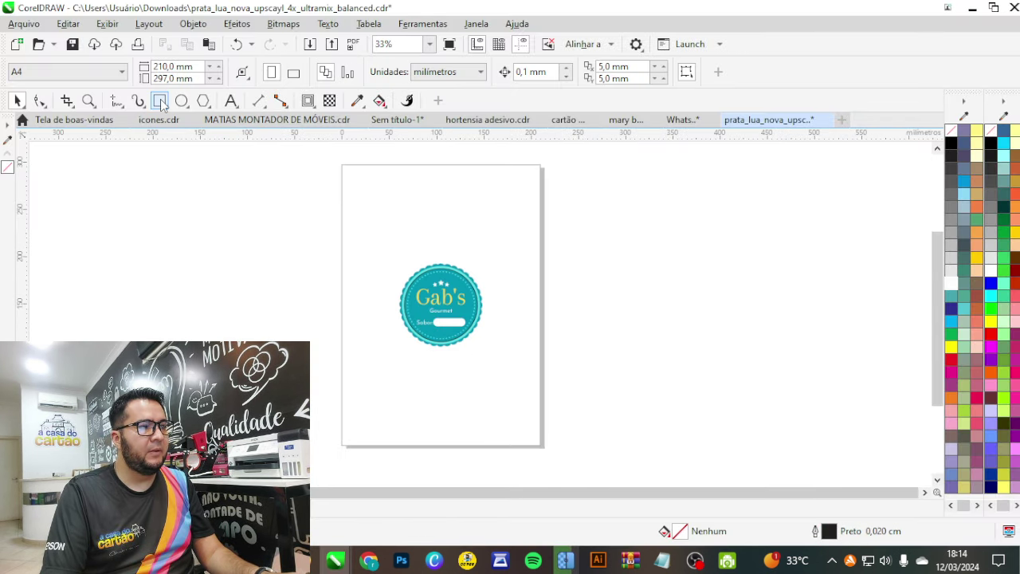
drag(285, 212, 457, 424)
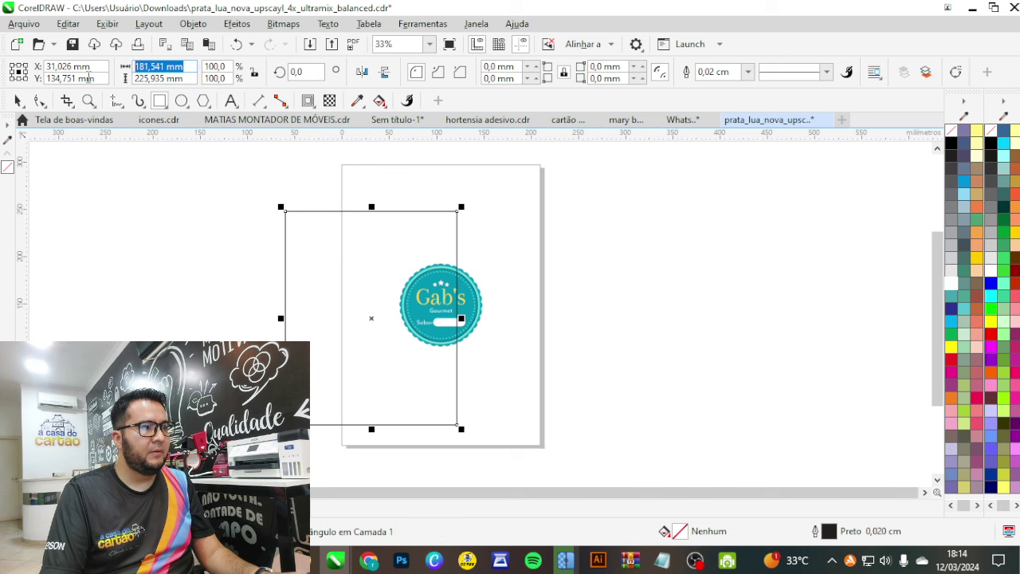
text(500)
key(Tab)
text(700)
key(Return)
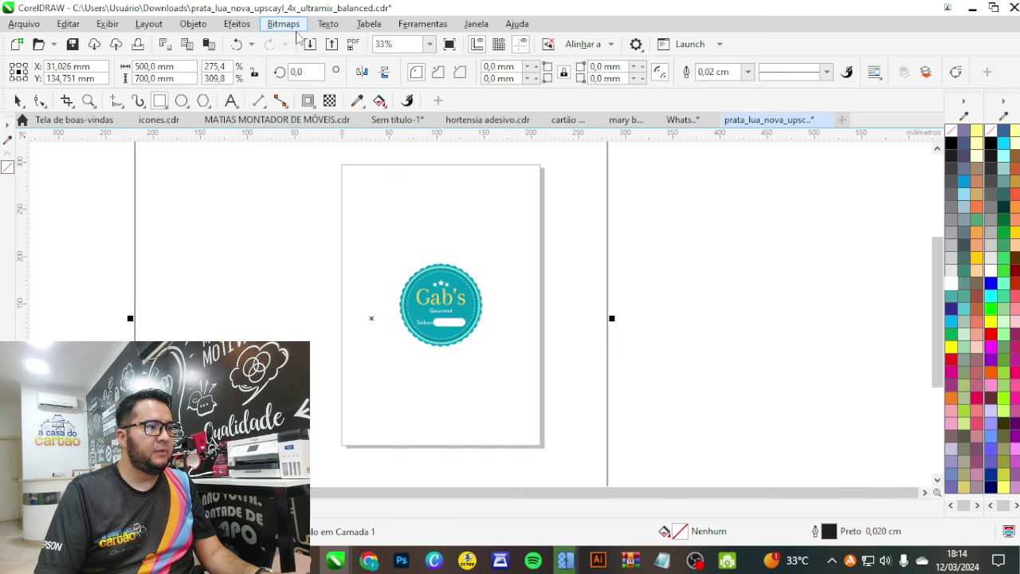
scroll(417, 267, down, 2)
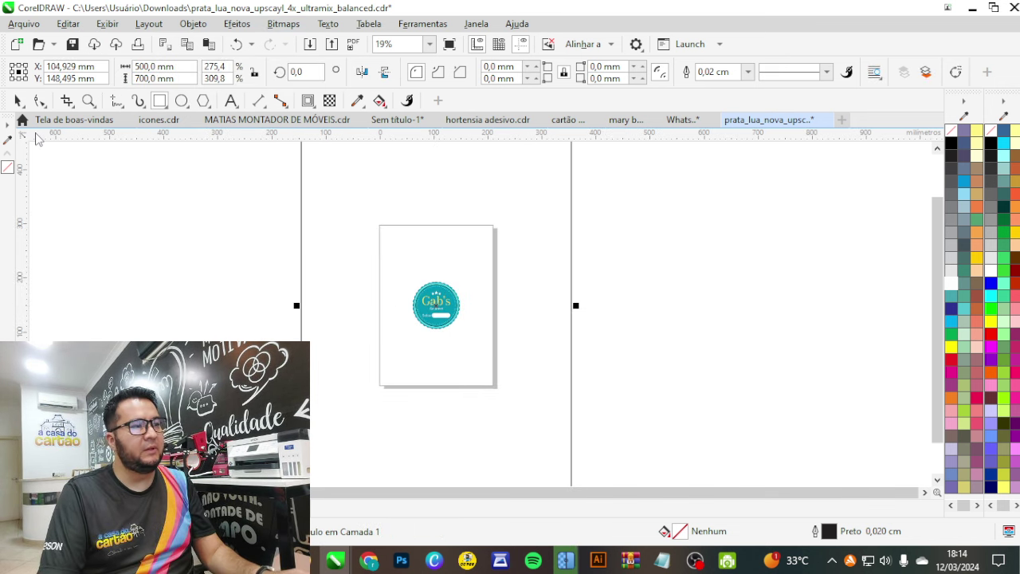
- Enlarge the Gab's image from its centre to about 625 by 625 mm, overlapping the rectangle's sides
drag(484, 378, 484, 379)
drag(302, 324, 164, 316)
key(ctrl+z)
drag(160, 256, 556, 381)
click(435, 305)
drag(436, 305, 562, 180)
scroll(545, 319, down, 2)
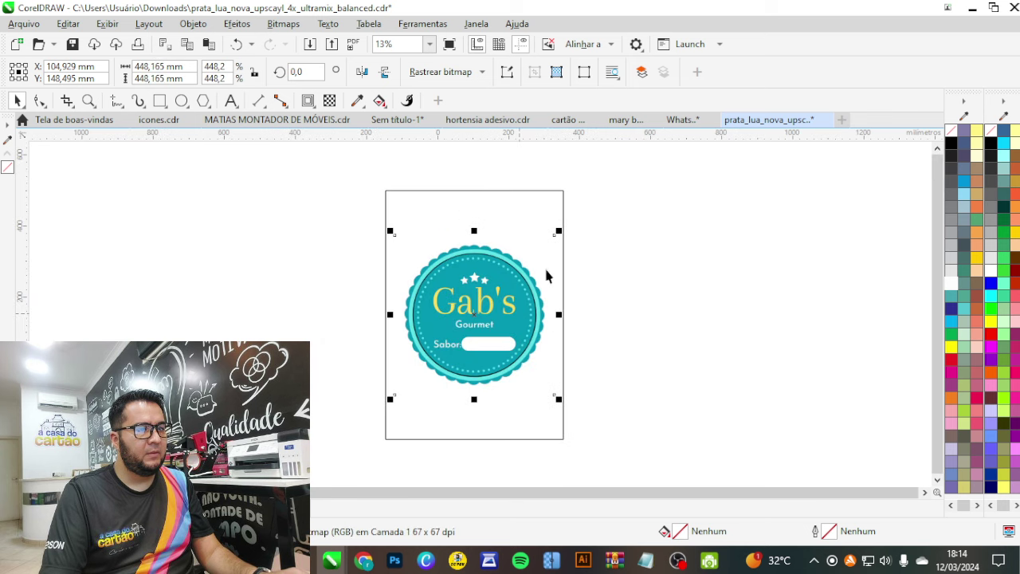
click(553, 268)
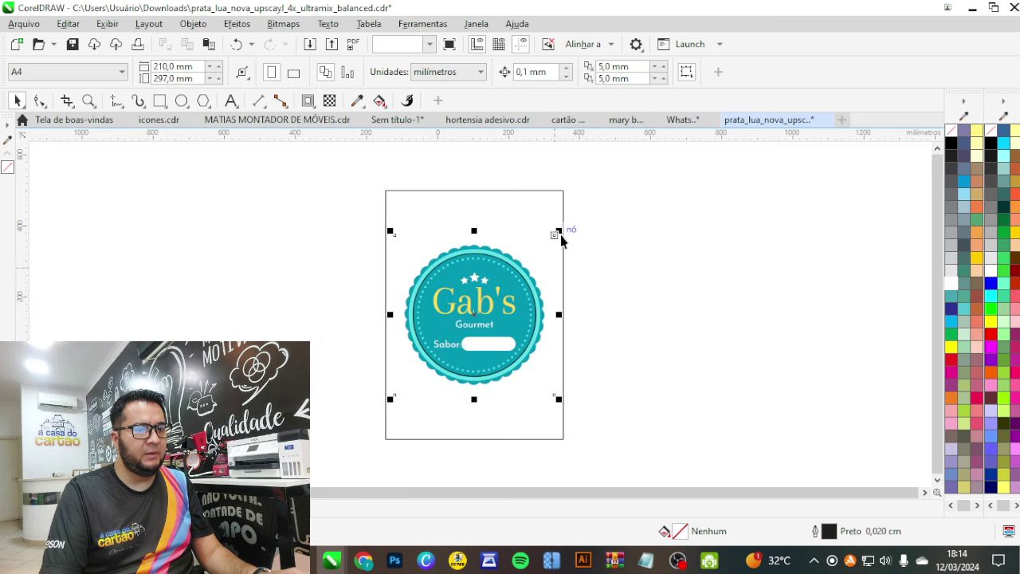
drag(561, 238, 589, 199)
drag(478, 311, 461, 300)
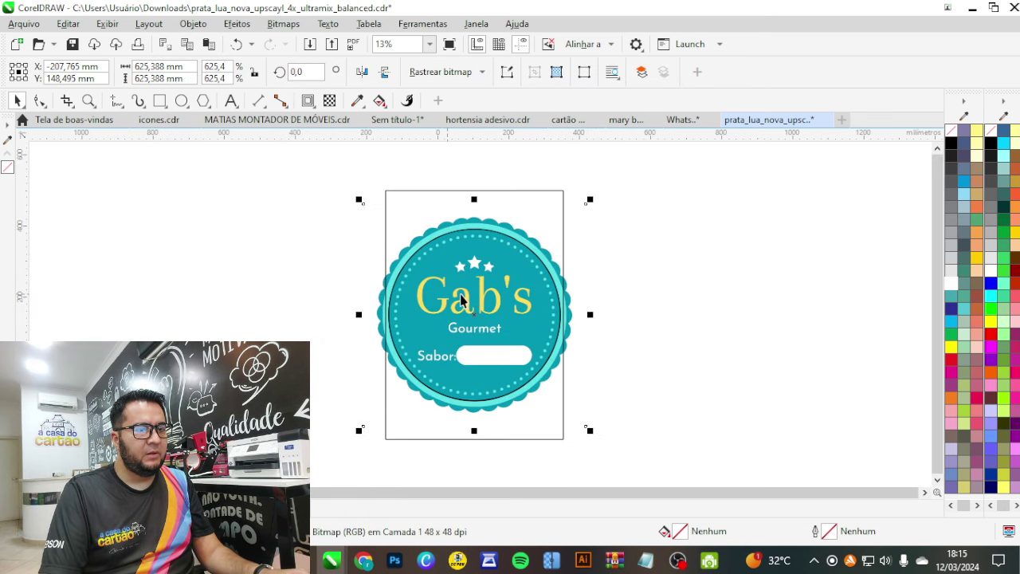
- Examine the edges of the white stars on the enlarged original Gab's image
scroll(477, 268, up, 10)
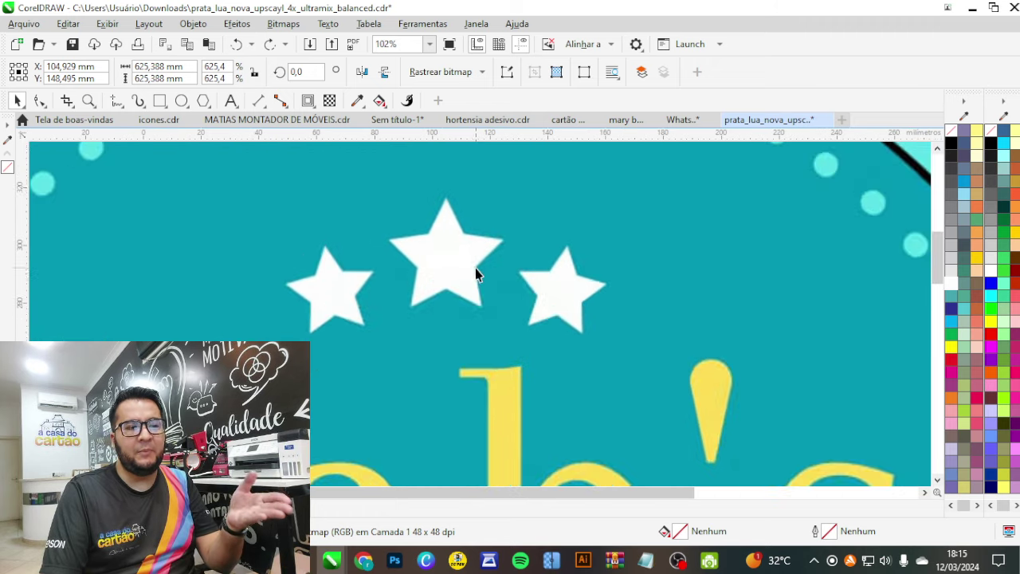
scroll(475, 268, up, 5)
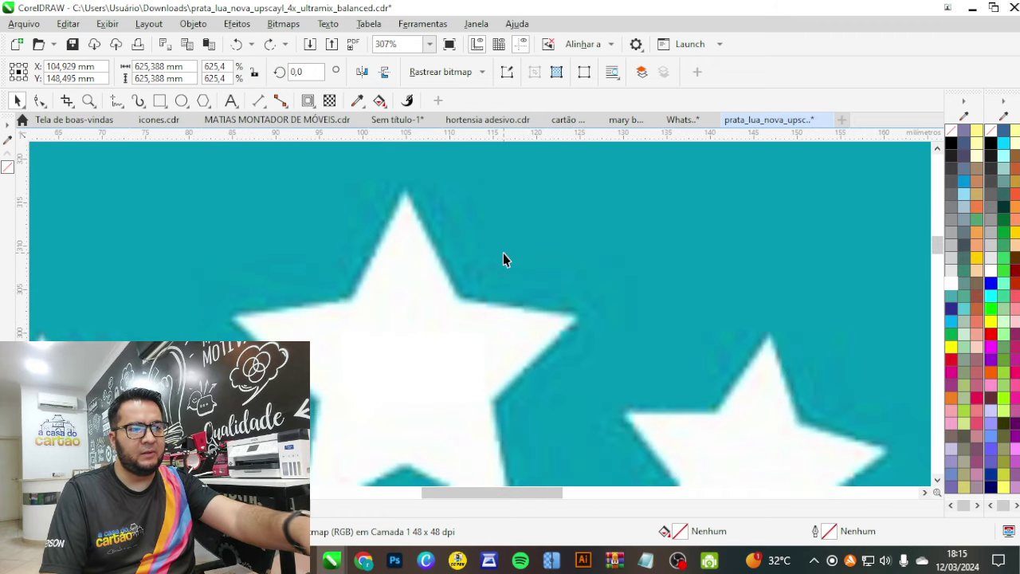
scroll(503, 253, down, 1)
scroll(492, 241, down, 4)
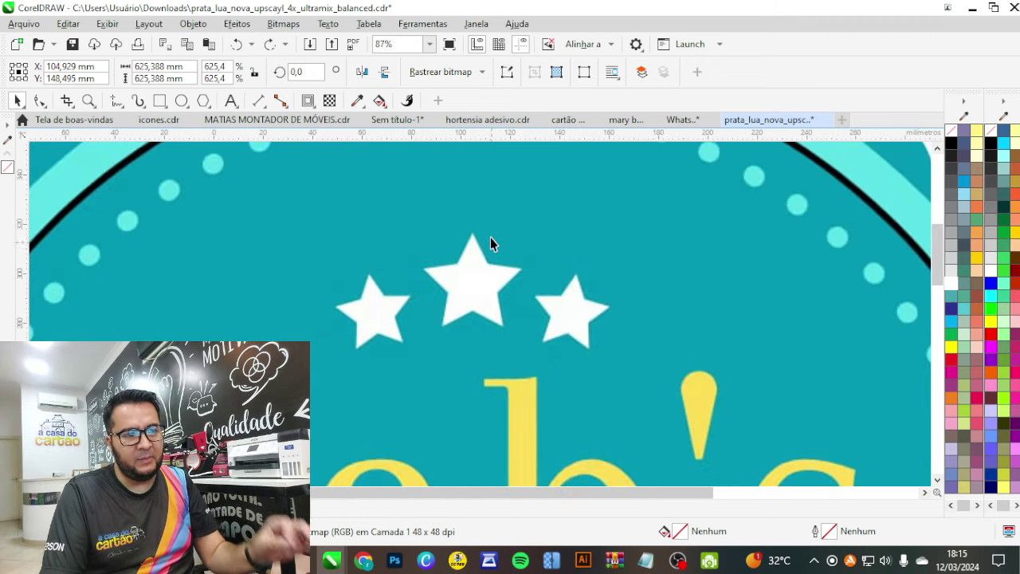
scroll(490, 237, down, 8)
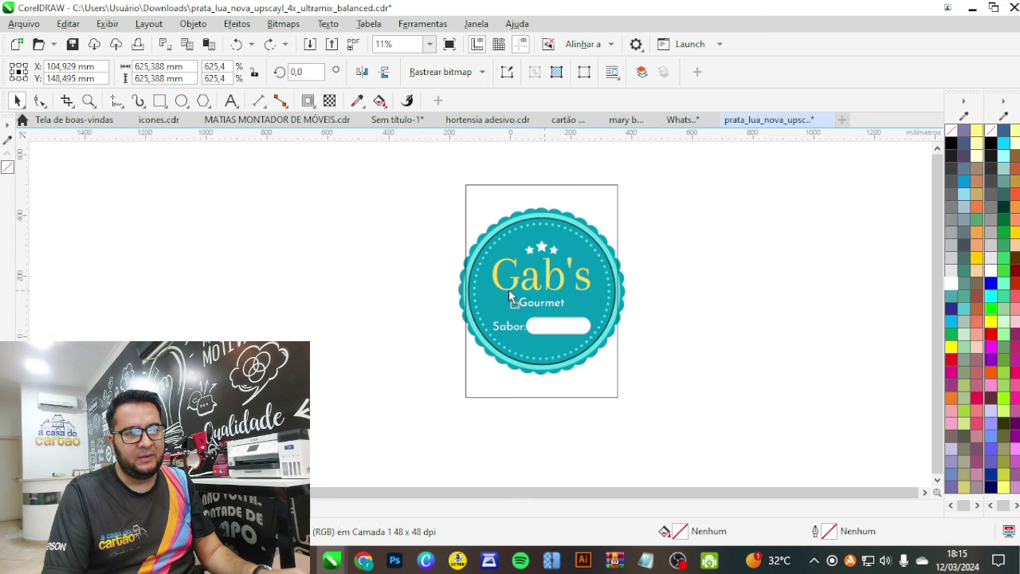
- Move the original Gab's image off the page to one side and import the upscaled version on the rectangle's opposite side
drag(510, 295, 333, 329)
mouse_move(301, 560)
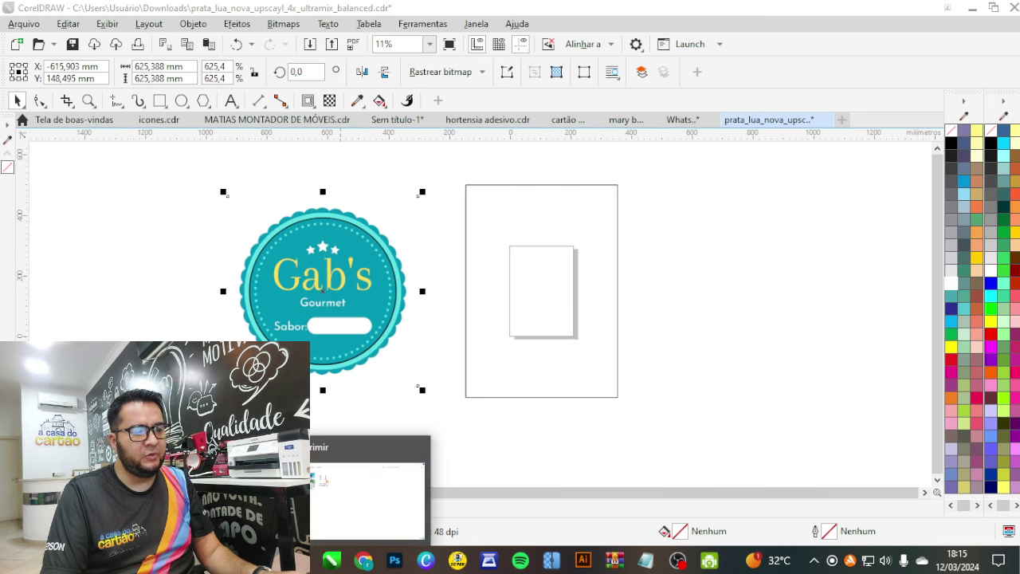
click(322, 482)
key(alt+Tab)
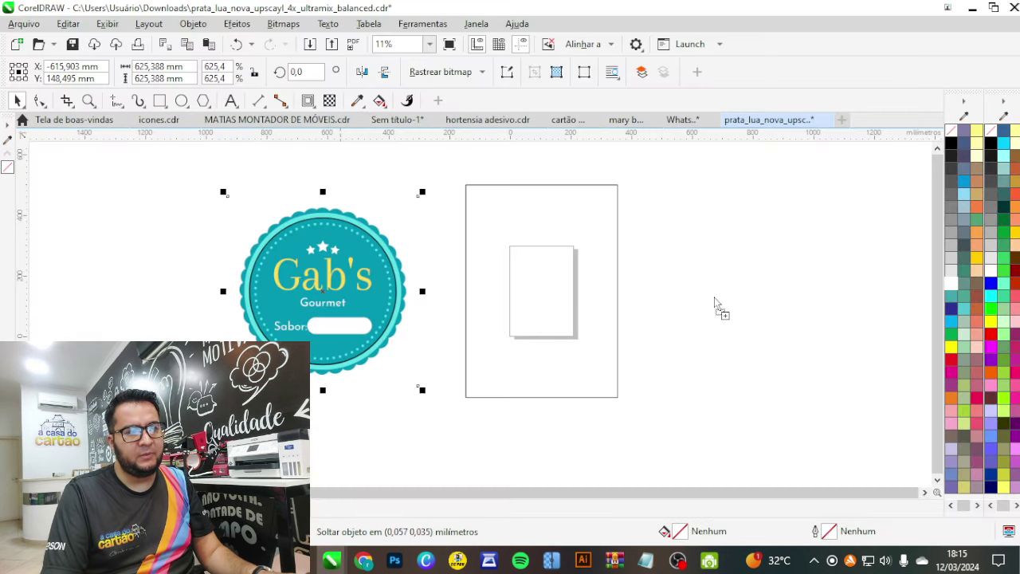
scroll(536, 285, down, 2)
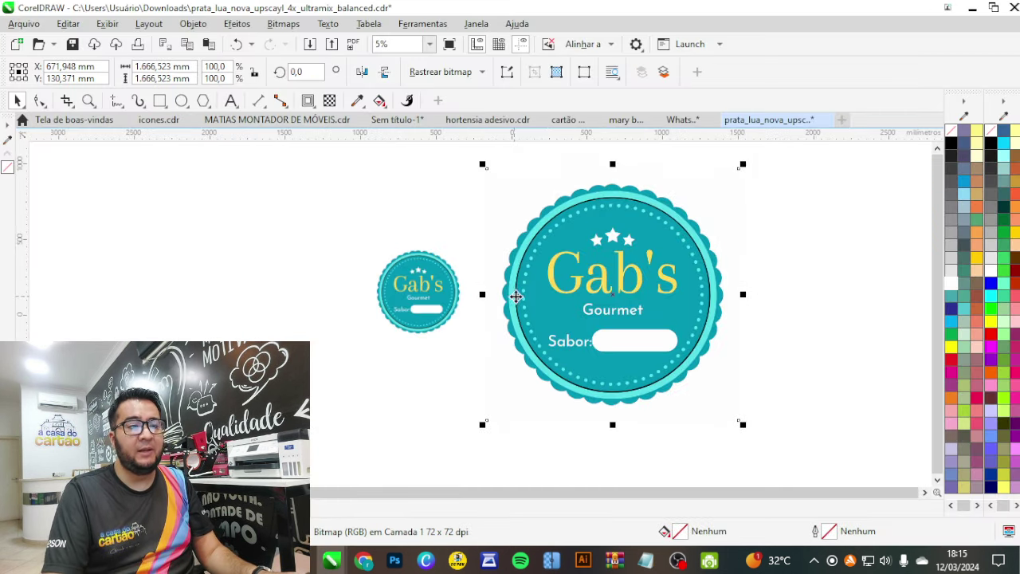
drag(518, 296, 694, 291)
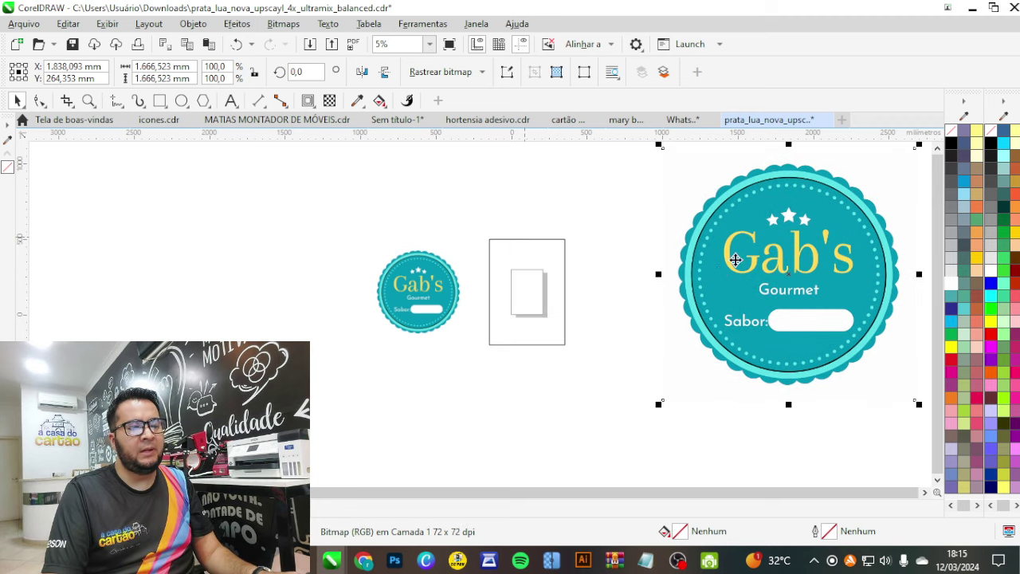
- Examine the white stars and lettering edges on the full-size upscaled Gab's image
scroll(735, 258, up, 3)
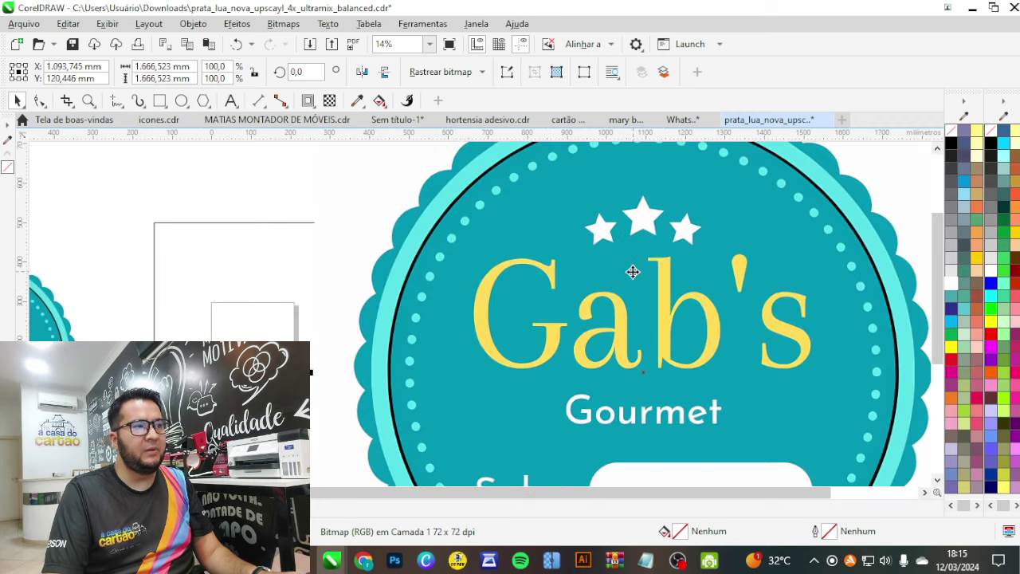
scroll(624, 260, down, 1)
scroll(614, 234, up, 5)
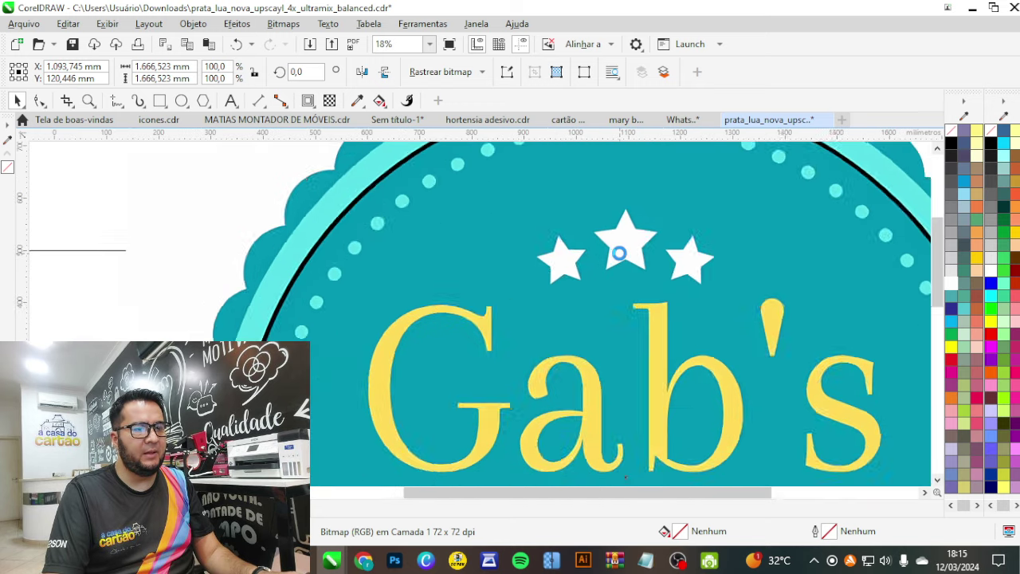
scroll(620, 251, up, 3)
scroll(644, 325, down, 3)
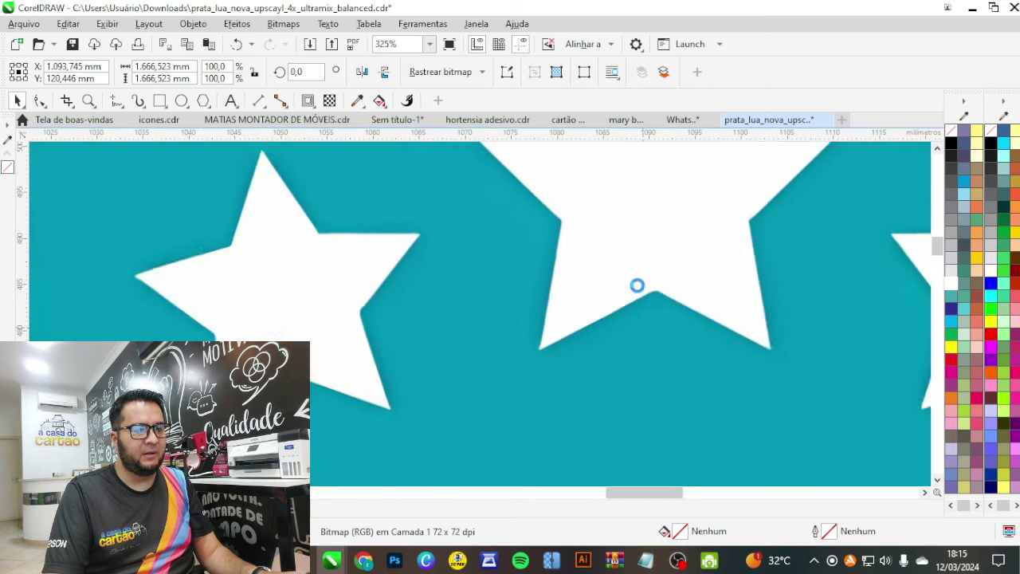
scroll(618, 281, down, 5)
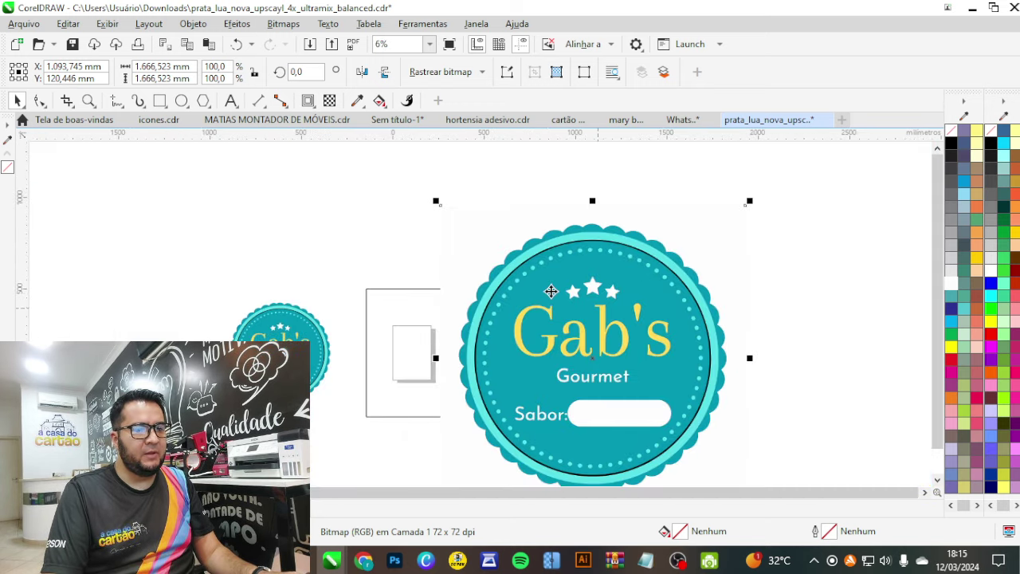
- Scale the upscaled Gab's image down to about 384 by 384 mm and centre it on the page inside the rectangle
drag(753, 200, 629, 321)
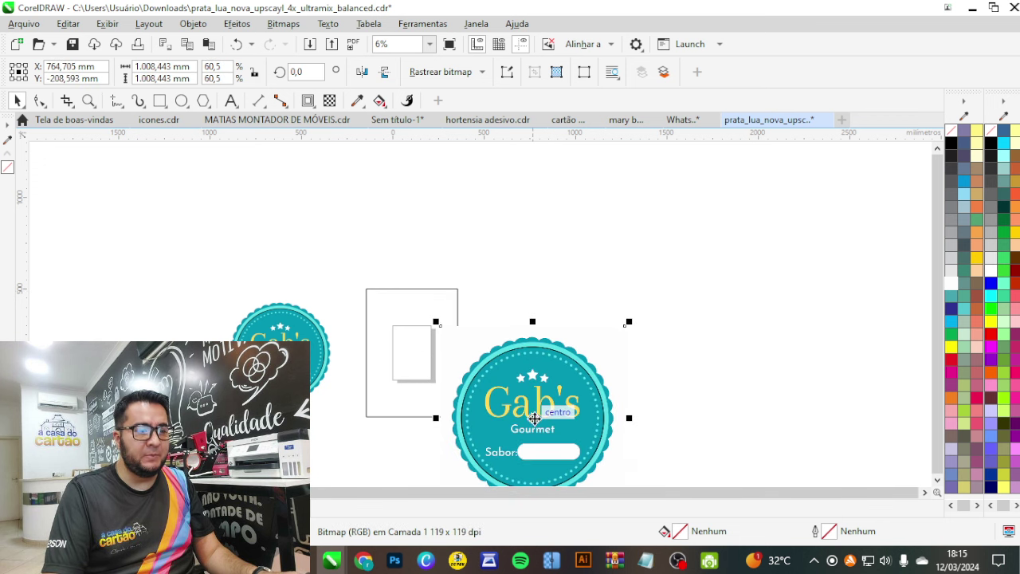
drag(526, 418, 416, 350)
scroll(416, 351, up, 1)
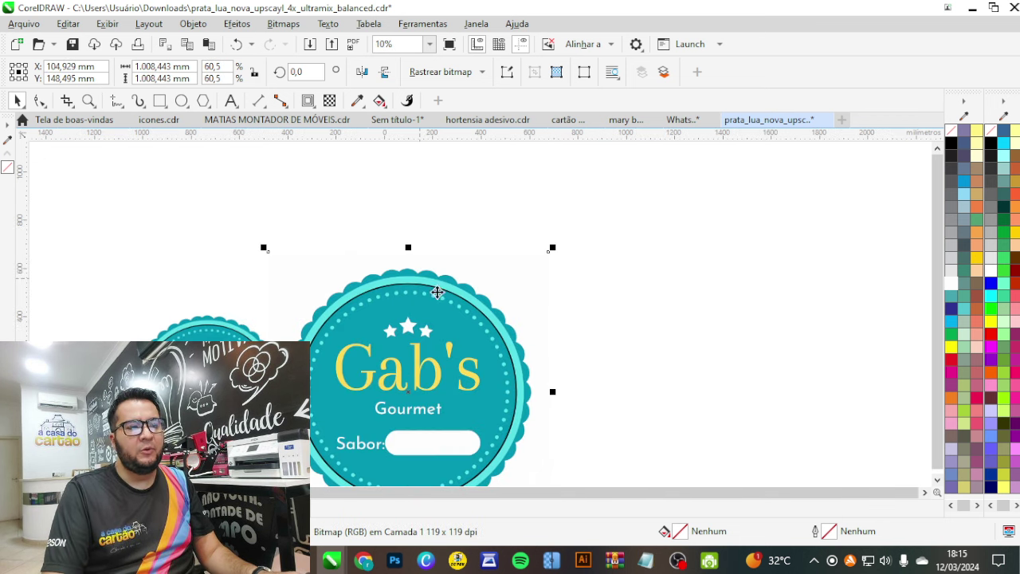
drag(558, 255, 453, 304)
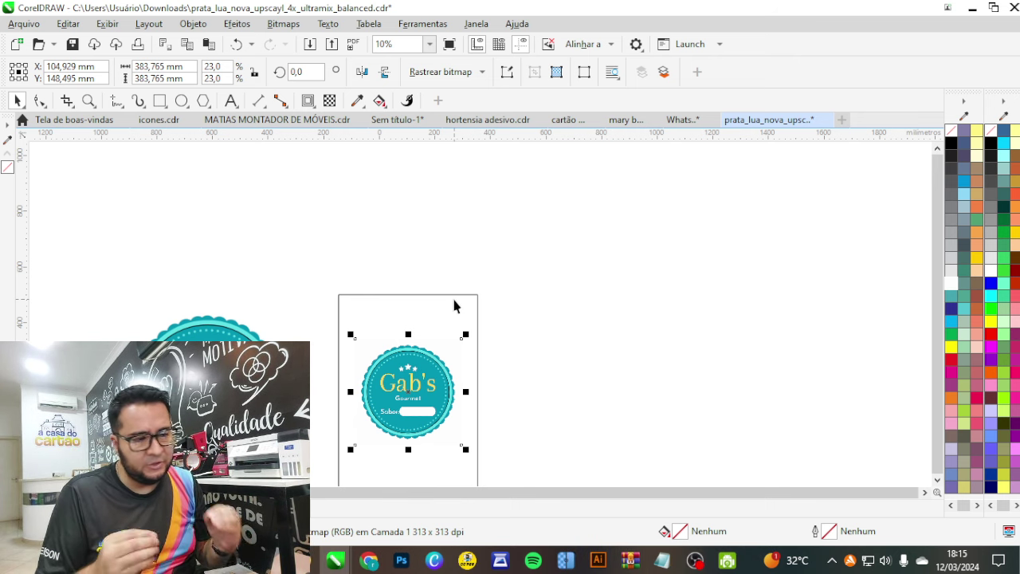
- Compare the white stars on the original Gab's image with those on the upscaled one
key(F4)
click(378, 301)
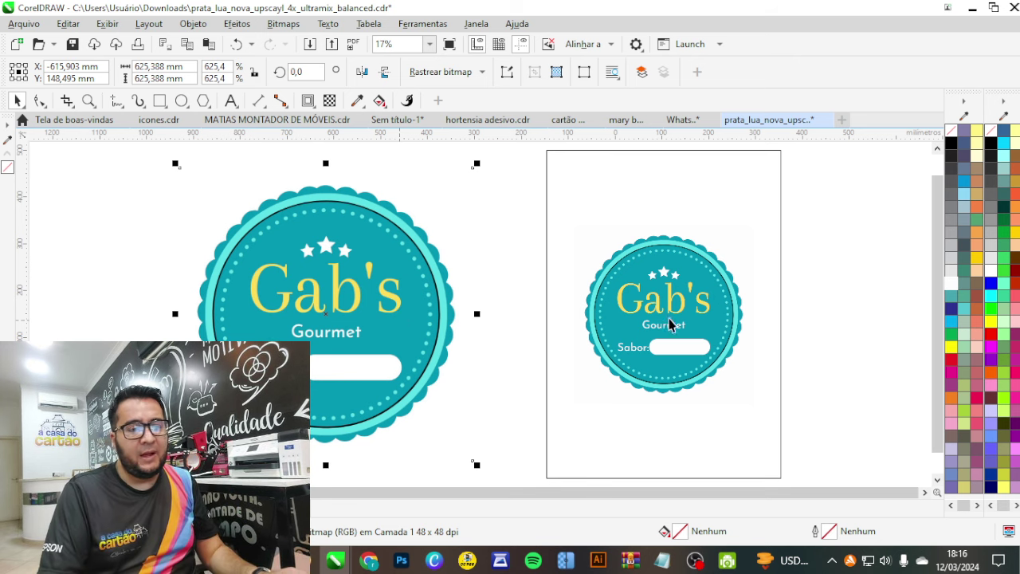
scroll(678, 296, up, 1)
scroll(690, 297, up, 3)
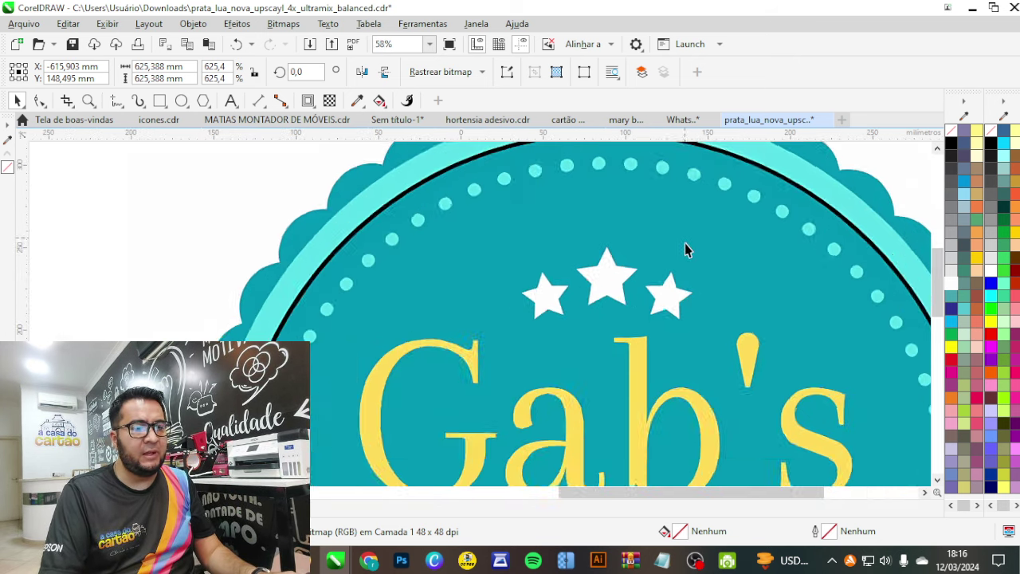
scroll(683, 250, down, 4)
scroll(319, 224, up, 2)
scroll(335, 211, up, 3)
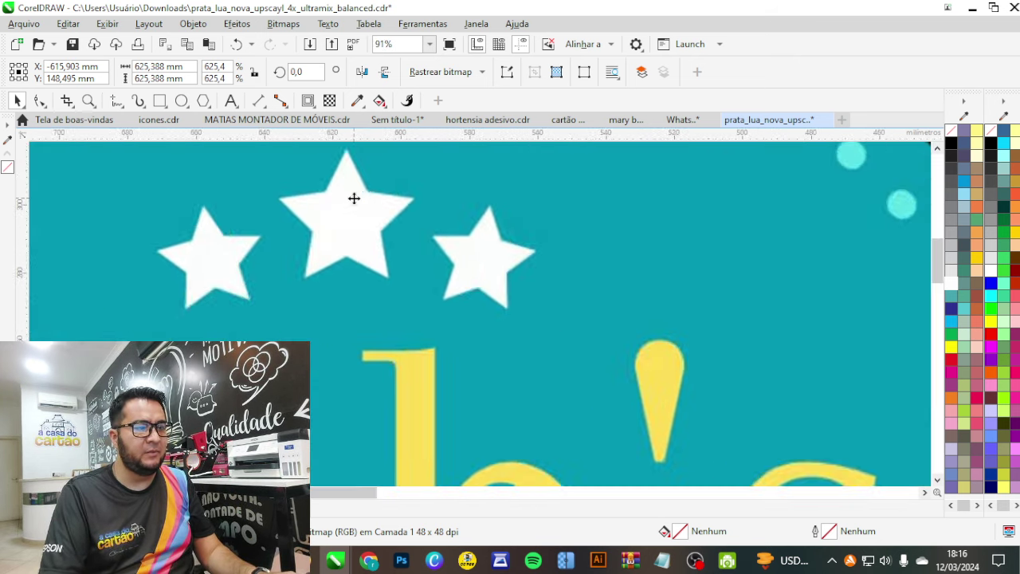
scroll(394, 204, down, 1)
scroll(392, 211, up, 1)
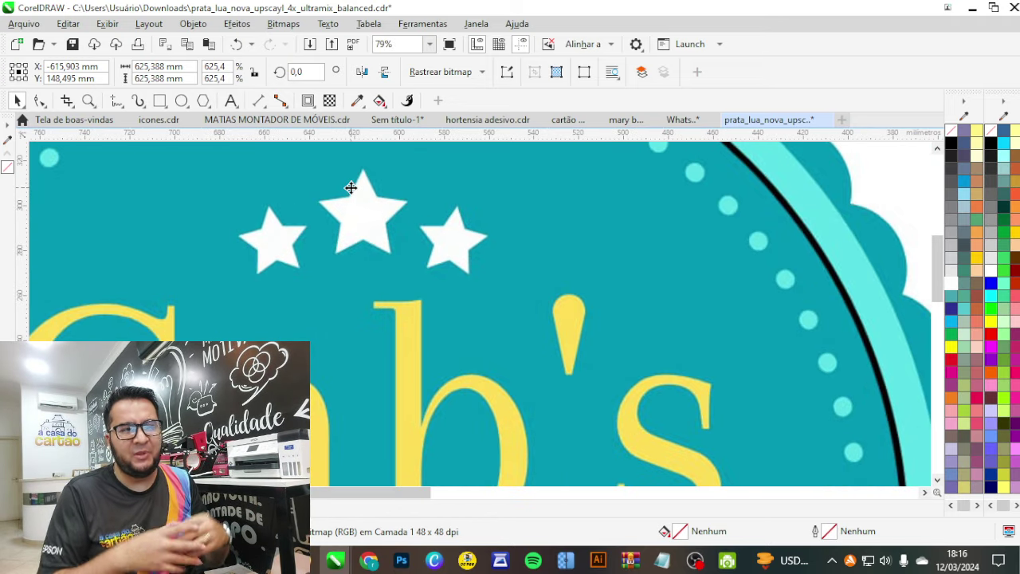
scroll(234, 301, down, 4)
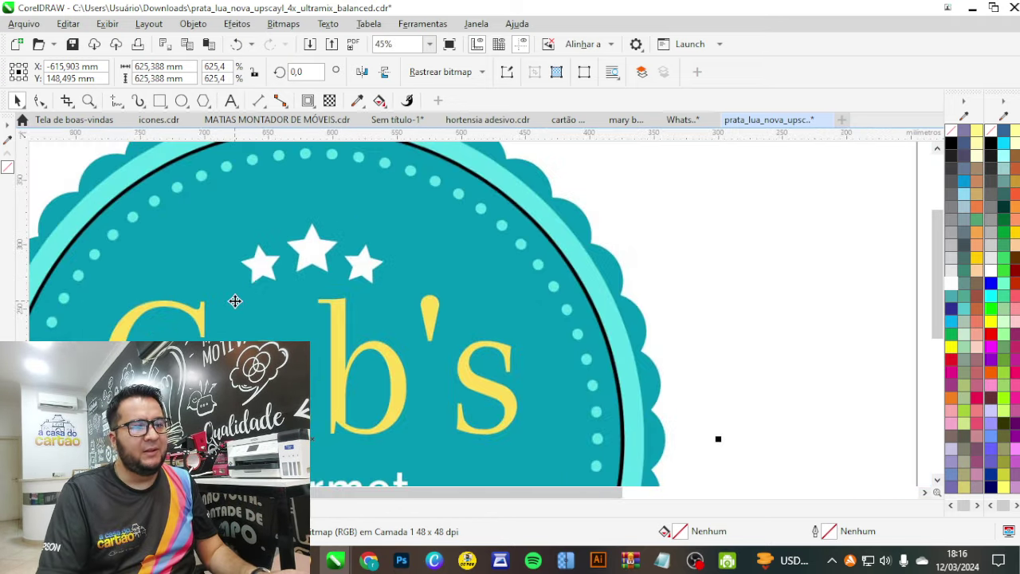
- Examine the upscaled Gab's image closely: the small star, the yellow lettering and the word Gourmet
scroll(653, 342, up, 5)
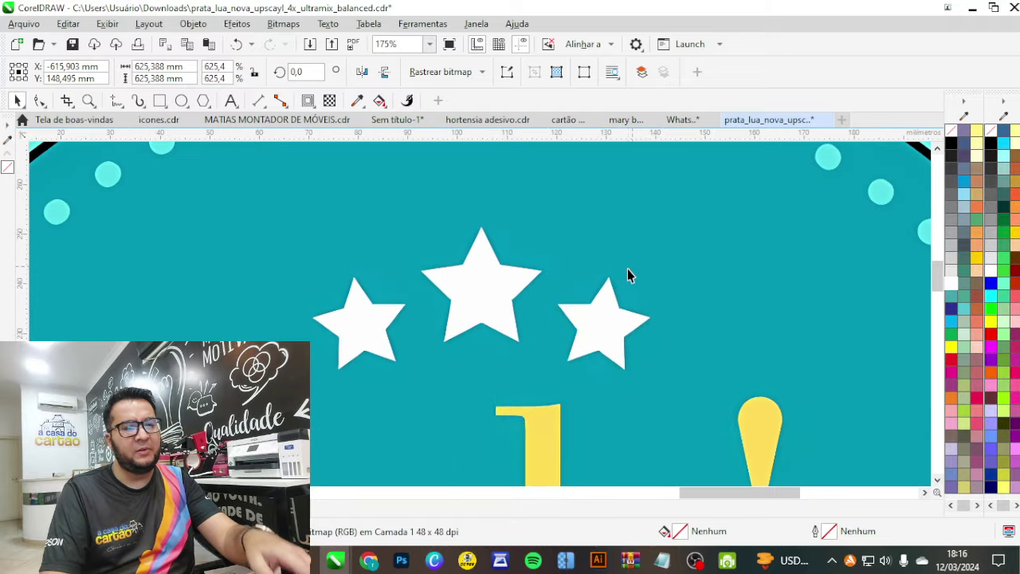
scroll(595, 308, up, 3)
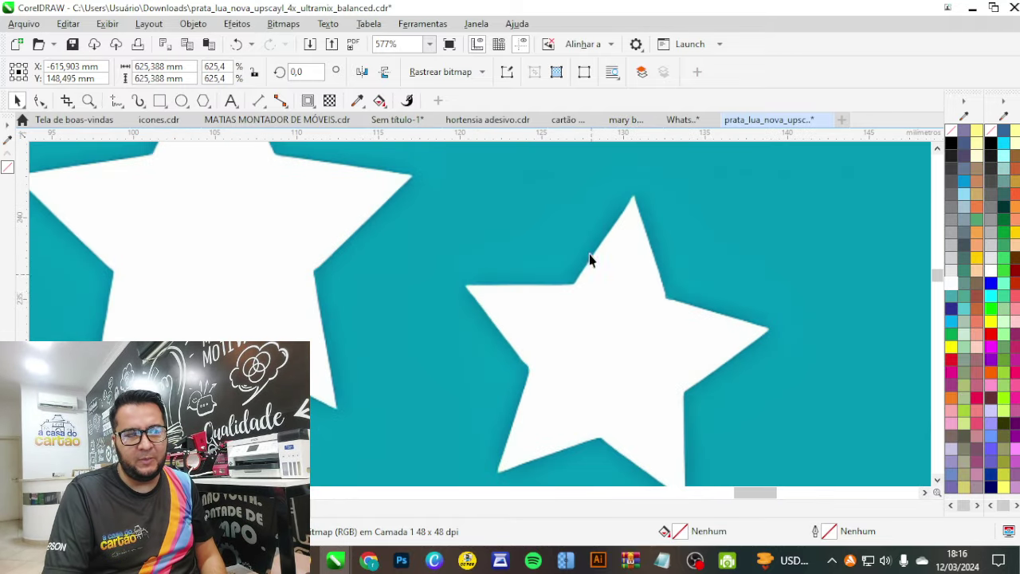
scroll(589, 253, down, 2)
scroll(580, 344, up, 5)
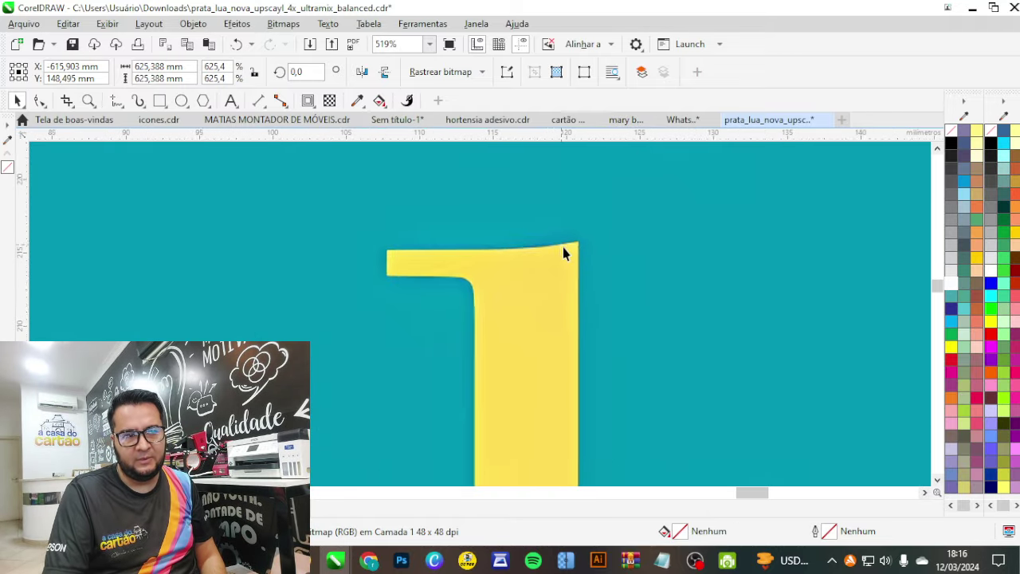
scroll(557, 237, down, 10)
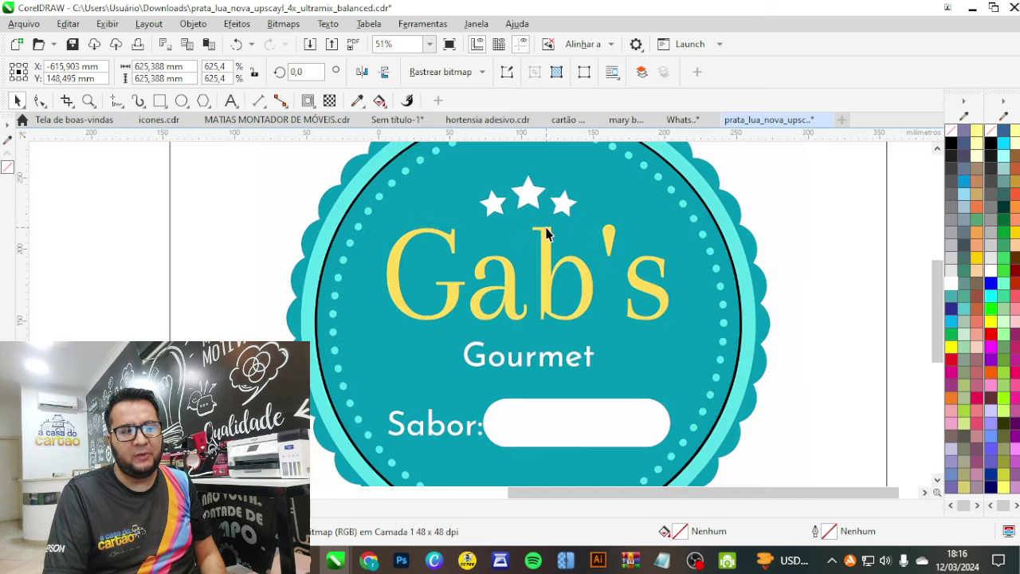
scroll(569, 337, up, 8)
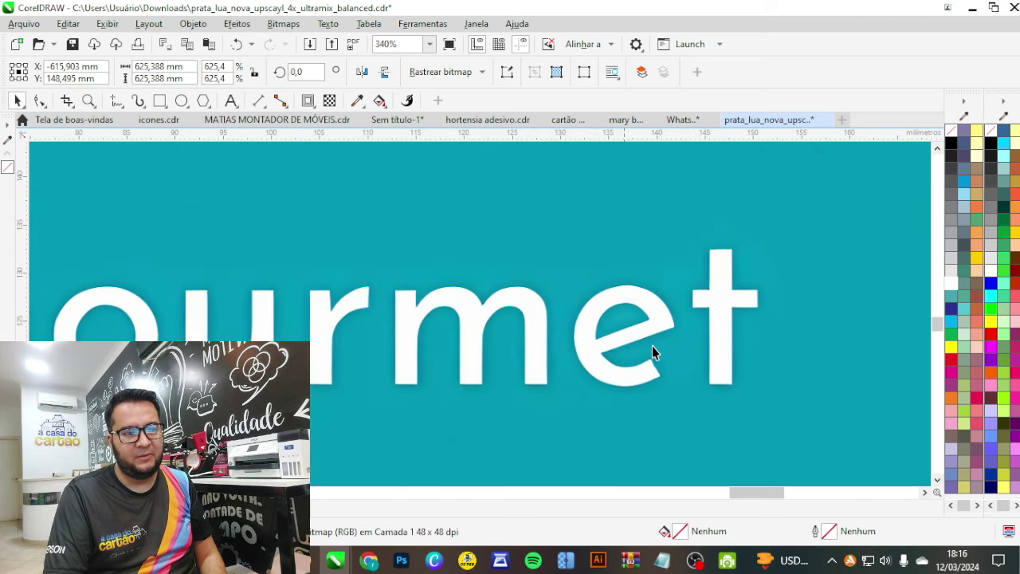
scroll(526, 348, down, 10)
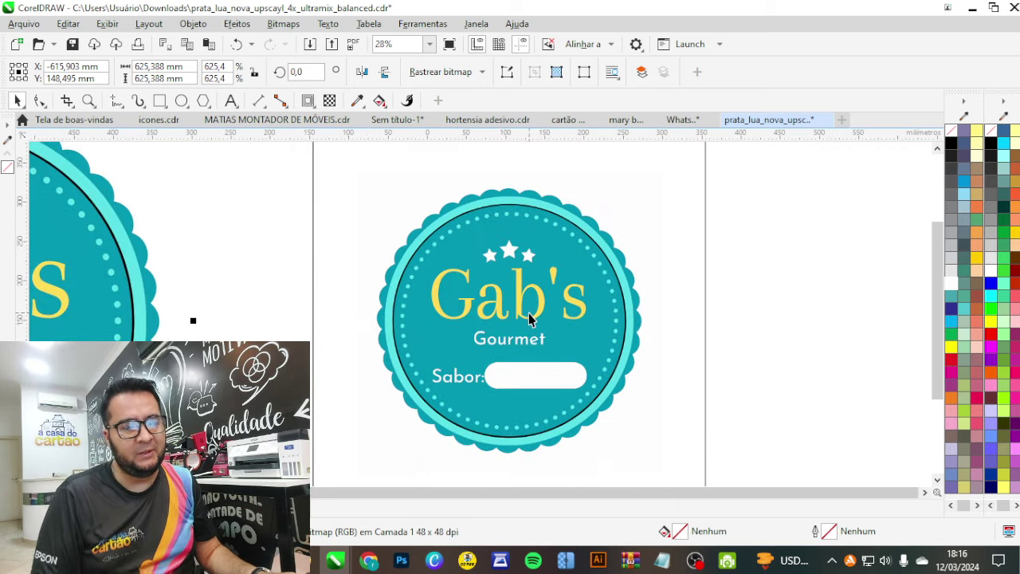
- Import another full-size copy of the upscaled Gab's image and place it beside the rectangle, covering the original
scroll(530, 319, down, 2)
drag(680, 208, 352, 436)
scroll(537, 263, down, 1)
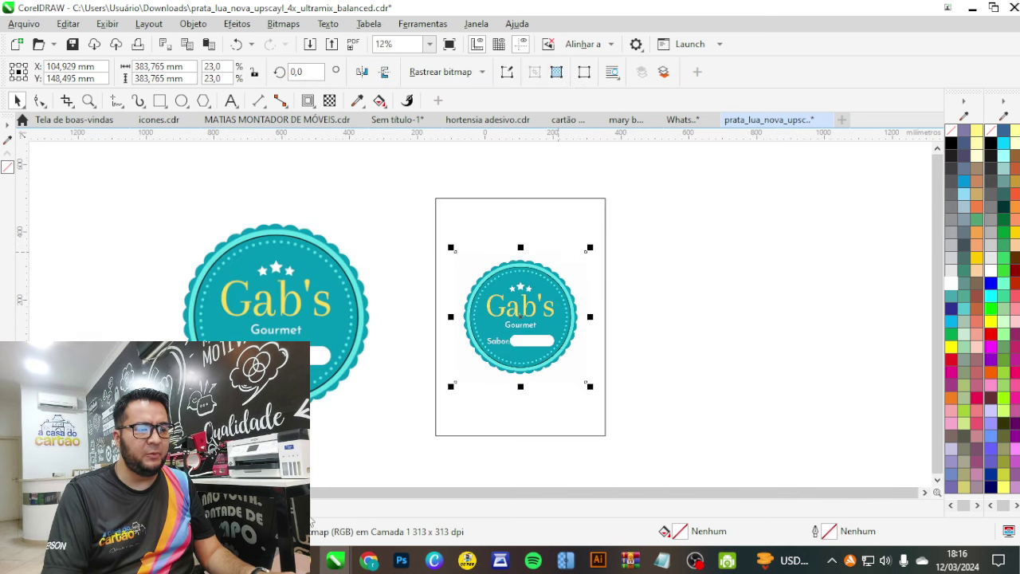
click(299, 561)
click(263, 494)
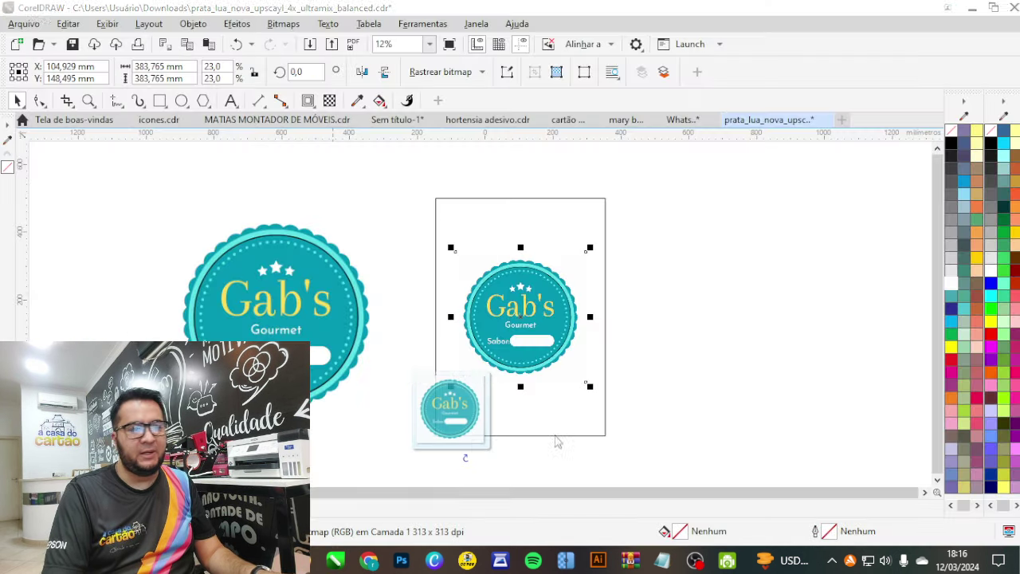
drag(553, 438, 740, 312)
scroll(577, 283, down, 1)
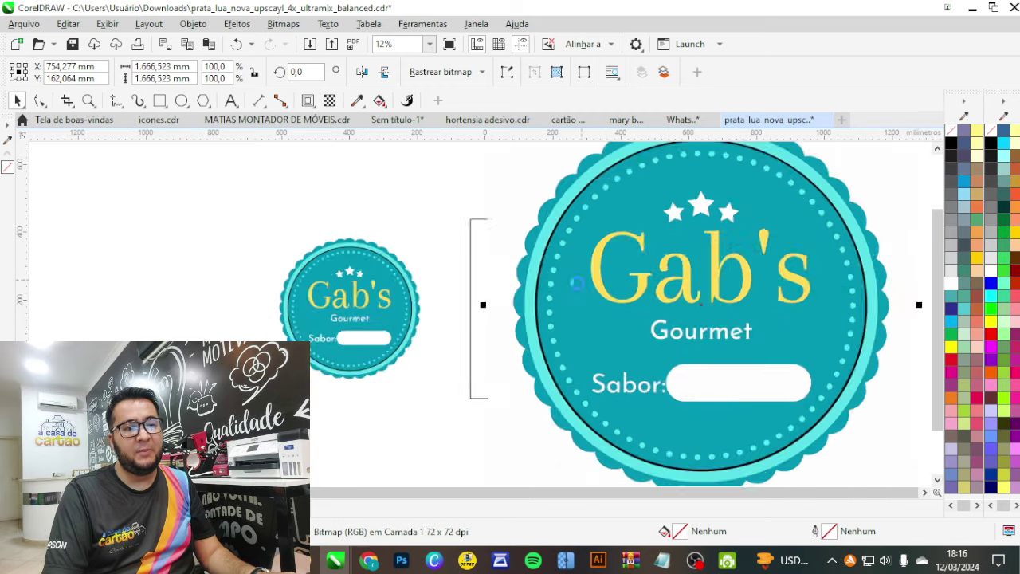
scroll(576, 283, down, 1)
drag(613, 316, 296, 274)
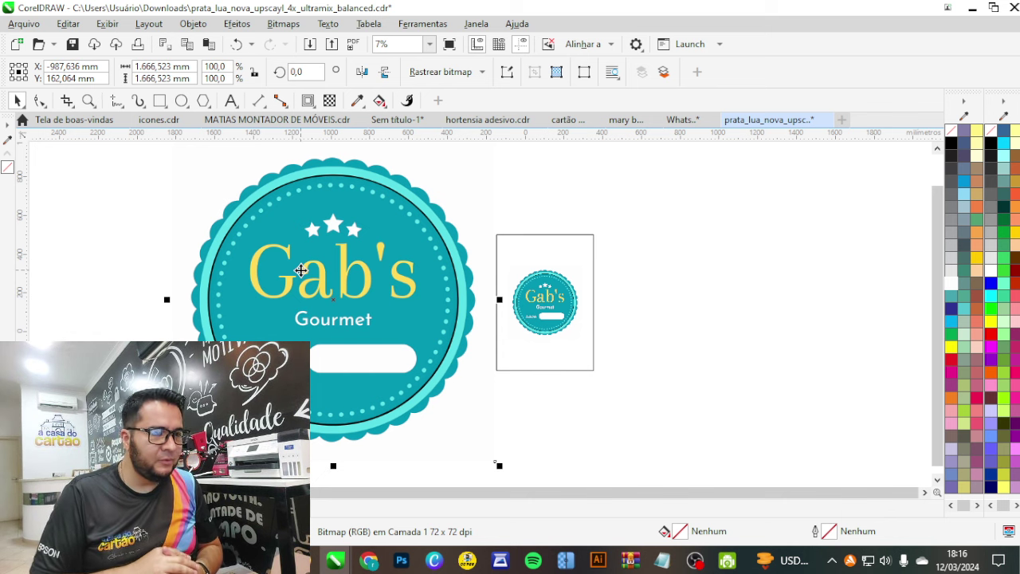
- Check the Gab's before-and-after comparison in Upscayl, then load the floral wreath image from Downloads and upscale it with the Digital Art model
click(565, 560)
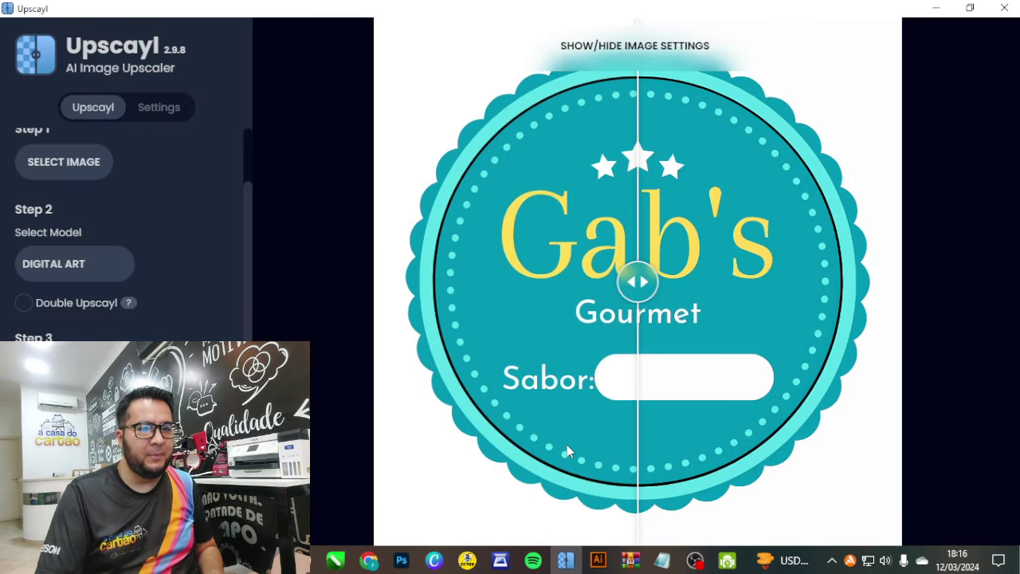
drag(638, 281, 516, 279)
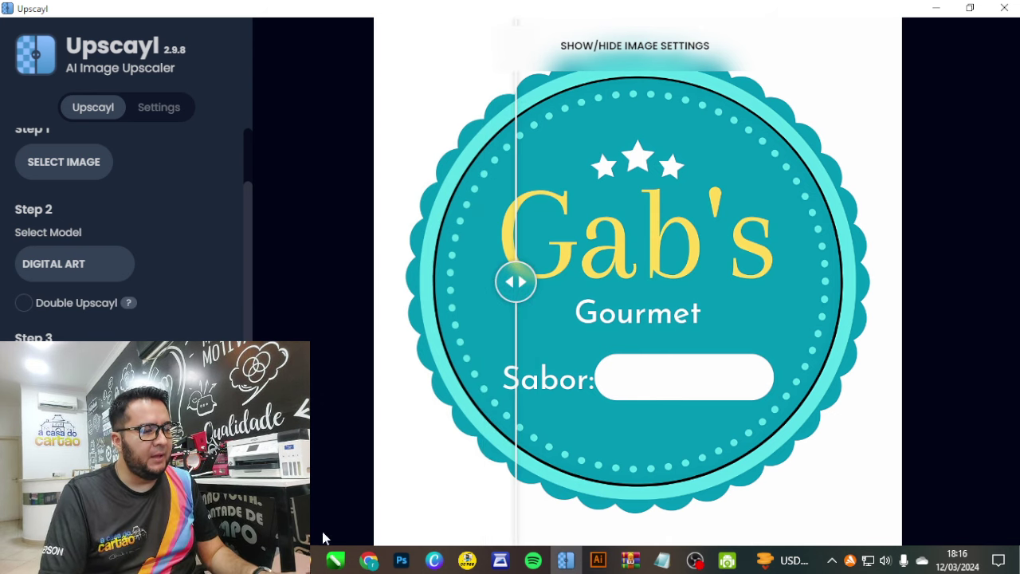
click(307, 560)
click(335, 486)
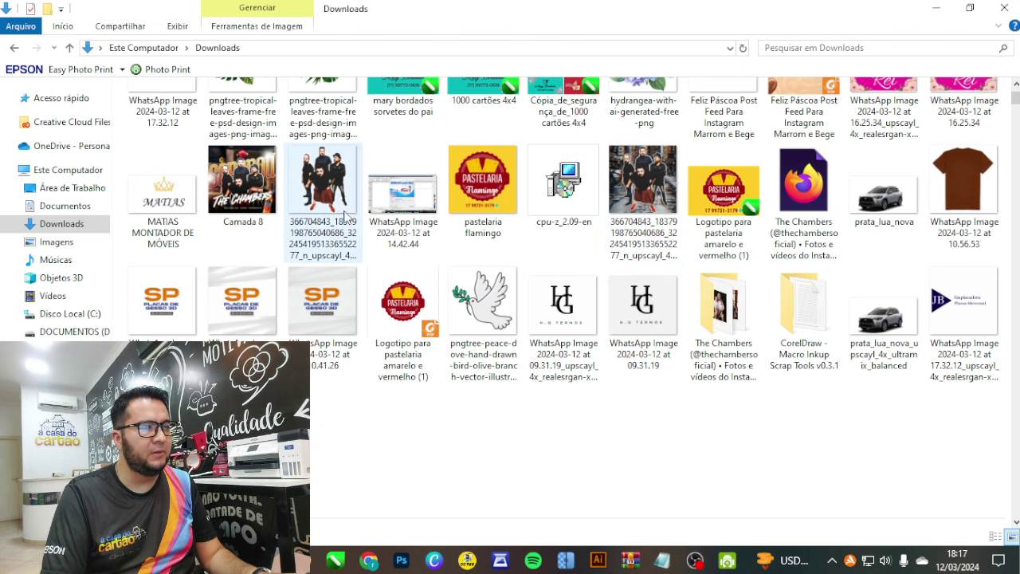
scroll(333, 230, down, 3)
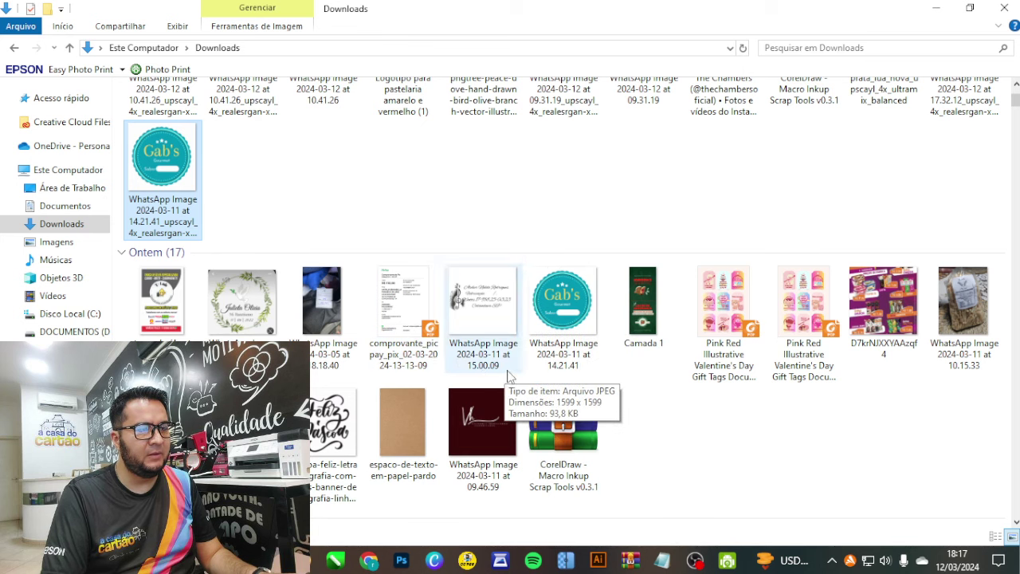
drag(243, 319, 581, 334)
key(alt+Tab)
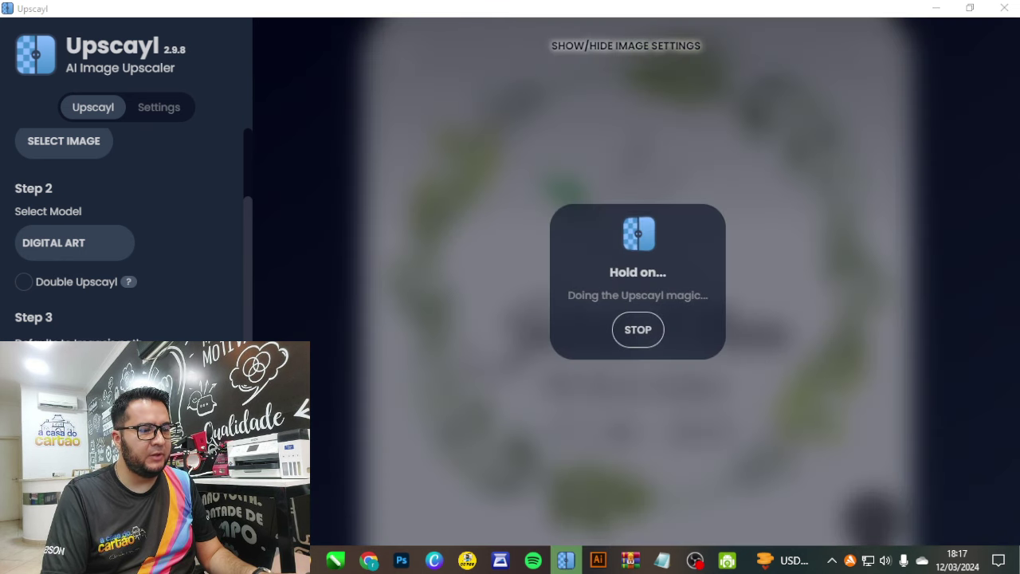
mouse_move(303, 560)
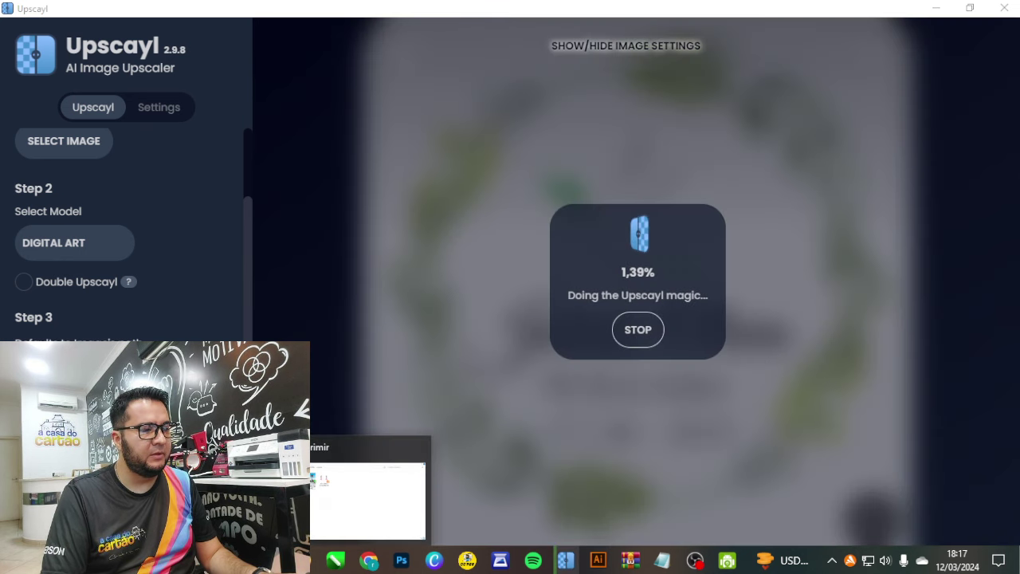
click(247, 498)
key(alt+Tab)
key(Tab)
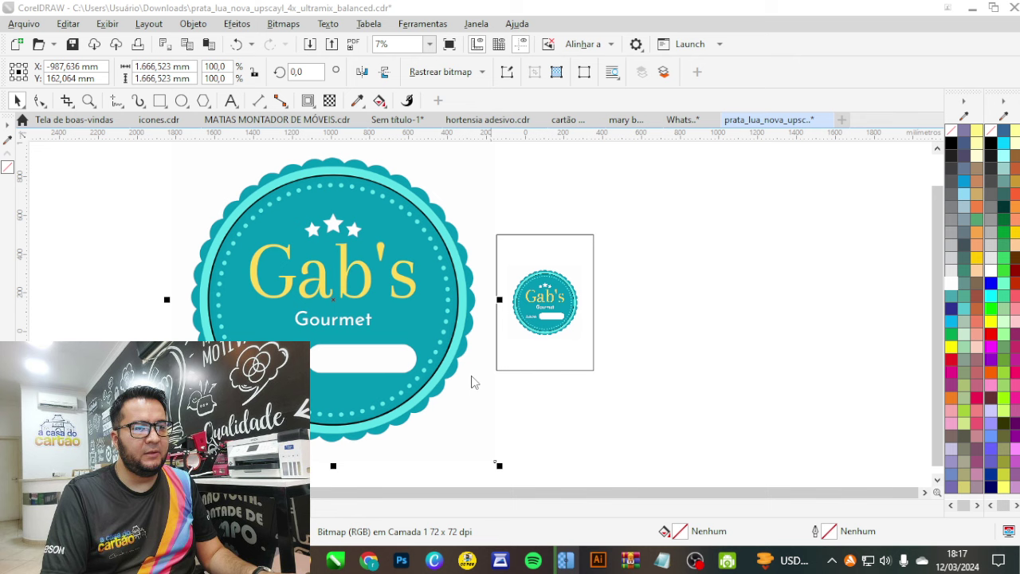
drag(472, 382, 636, 311)
scroll(651, 317, up, 1)
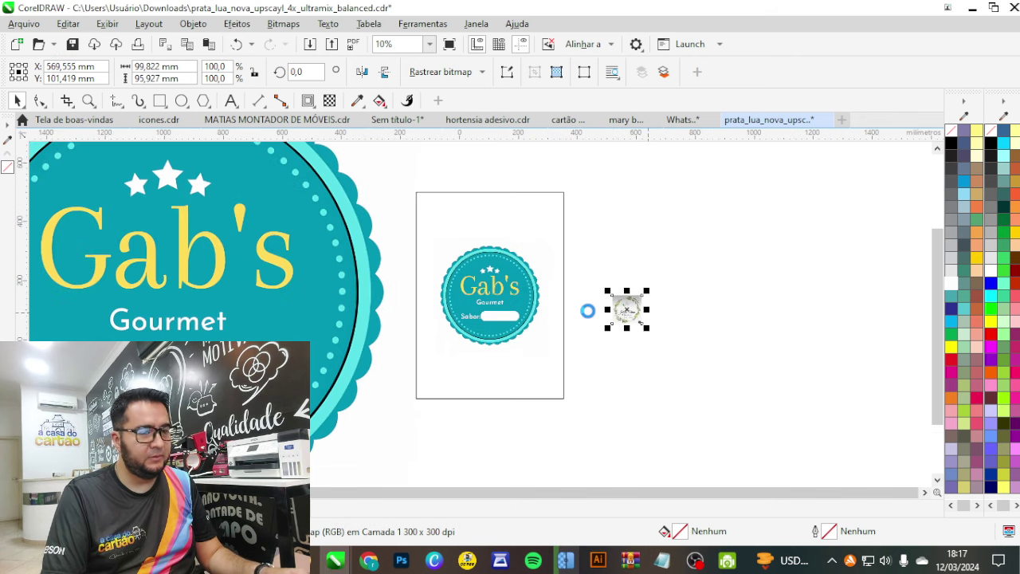
key(Delete)
- Create a new blank A4 document
click(842, 121)
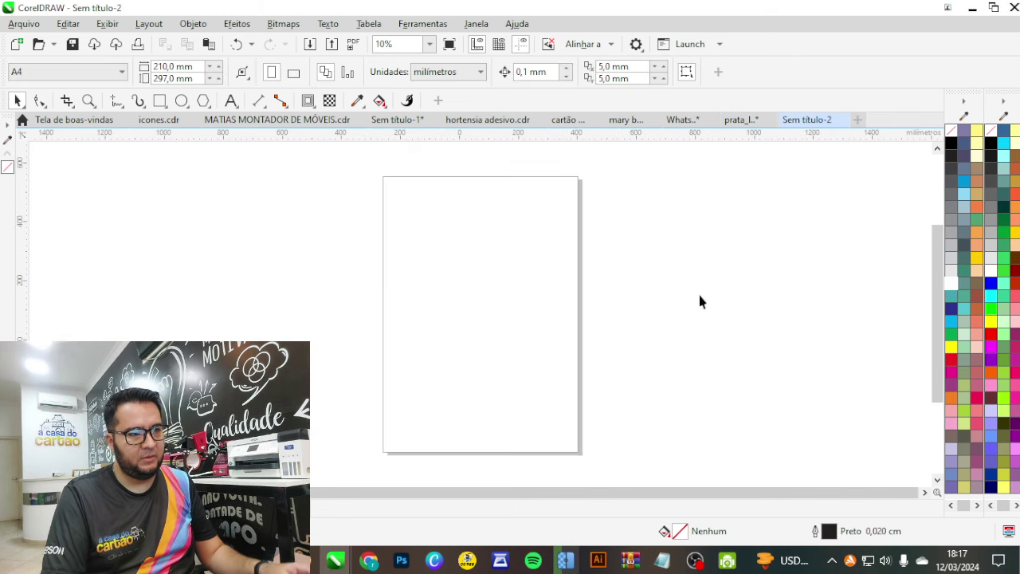
- Paste the original floral wreath image, centre it on the page and inspect its name lettering and leaves up close
key(ctrl+v)
key(p)
scroll(420, 333, up, 5)
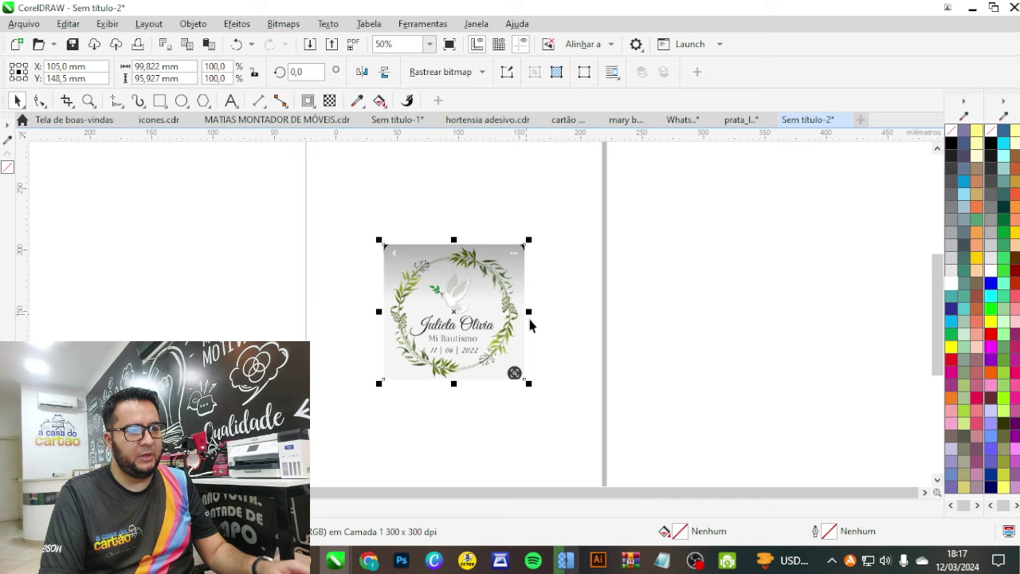
scroll(465, 326, up, 3)
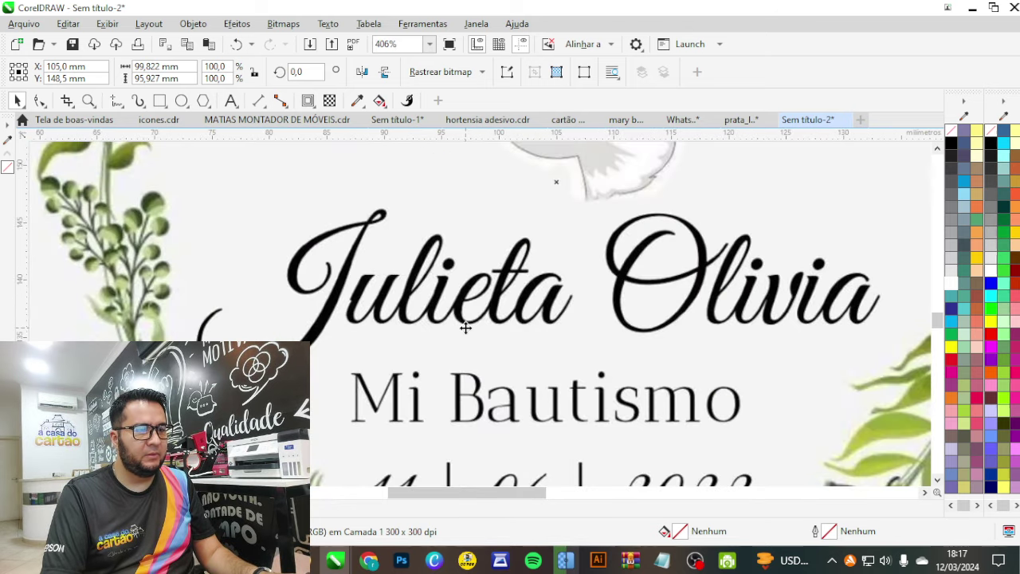
scroll(465, 325, down, 2)
scroll(457, 332, down, 1)
scroll(494, 353, down, 2)
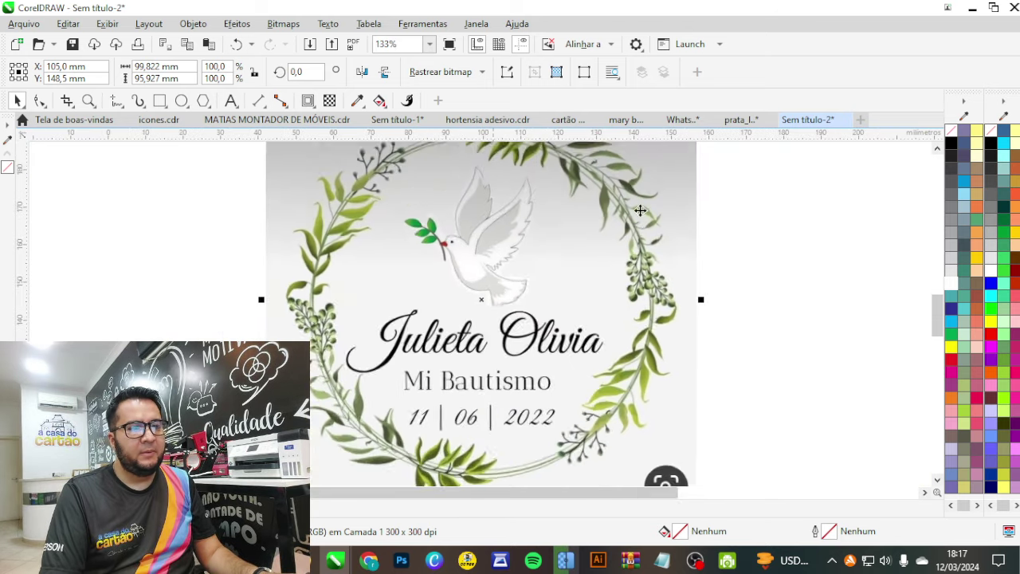
scroll(647, 271, up, 5)
scroll(649, 295, down, 3)
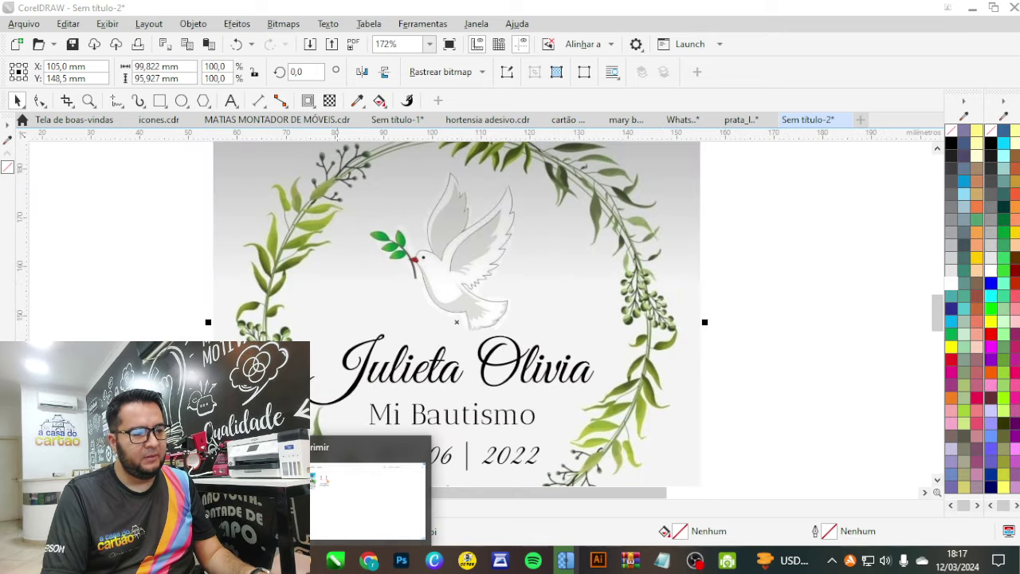
- Bring the upscaled floral wreath image from the Downloads folder into the CorelDRAW document at full size
click(368, 504)
scroll(380, 335, up, 3)
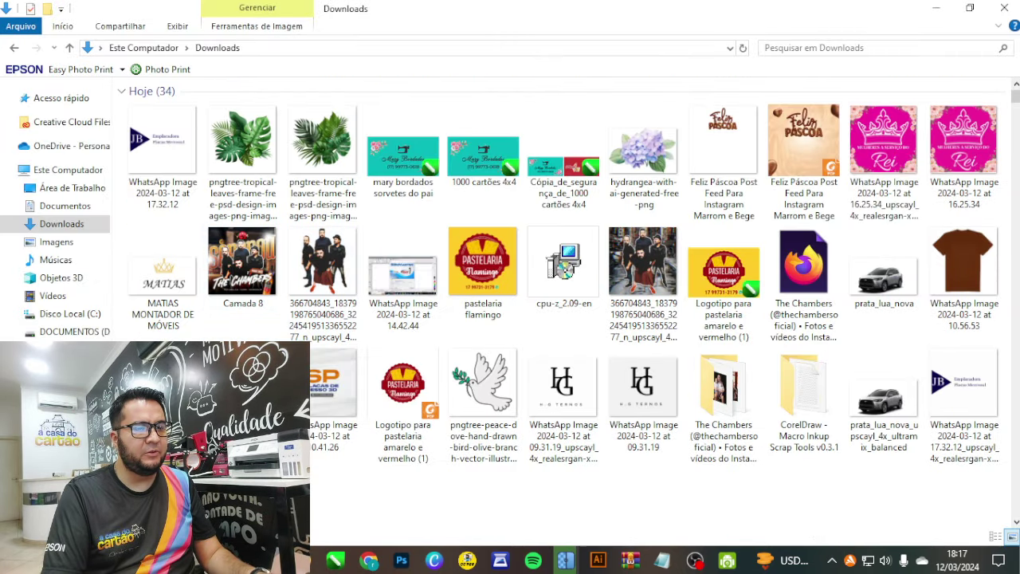
click(317, 473)
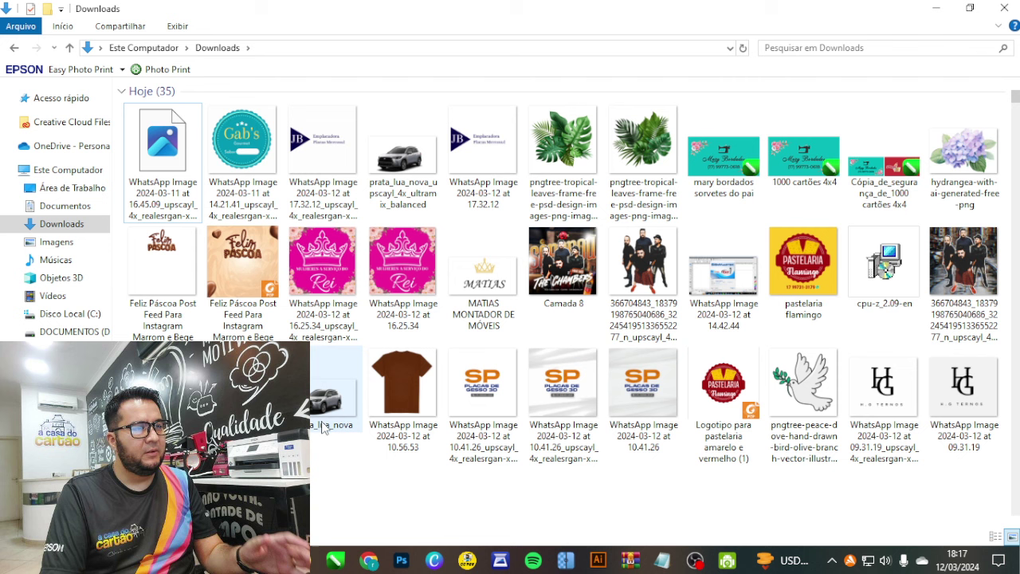
click(185, 149)
key(alt+Tab)
key(Tab)
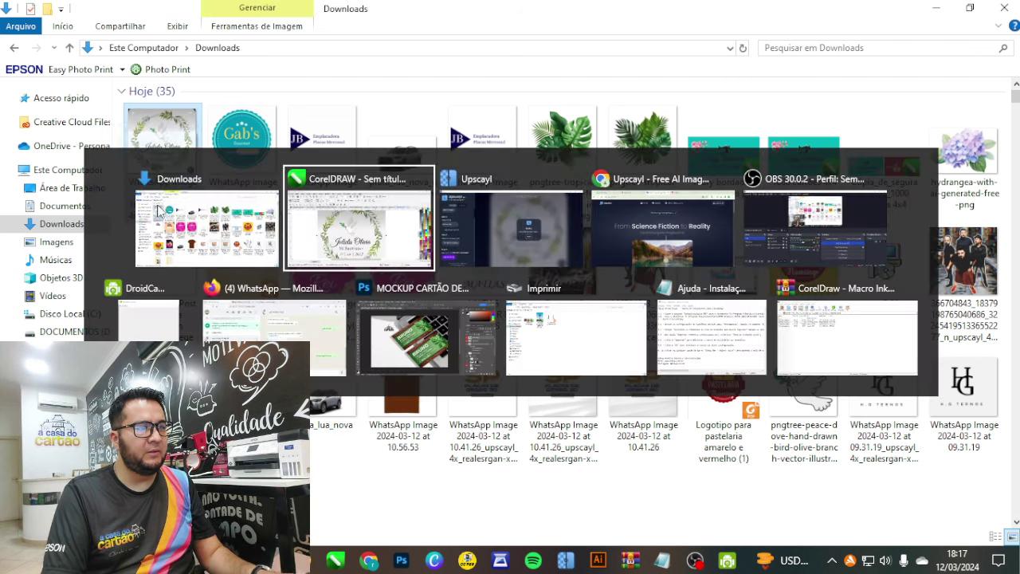
key(alt+Tab)
key(alt+Tab)
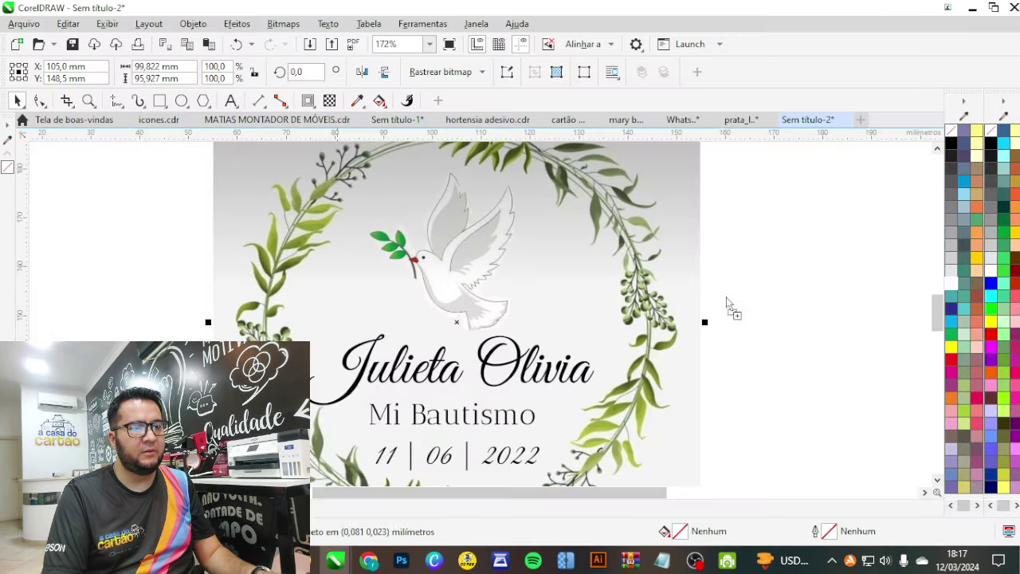
key(ctrl+v)
scroll(578, 333, down, 10)
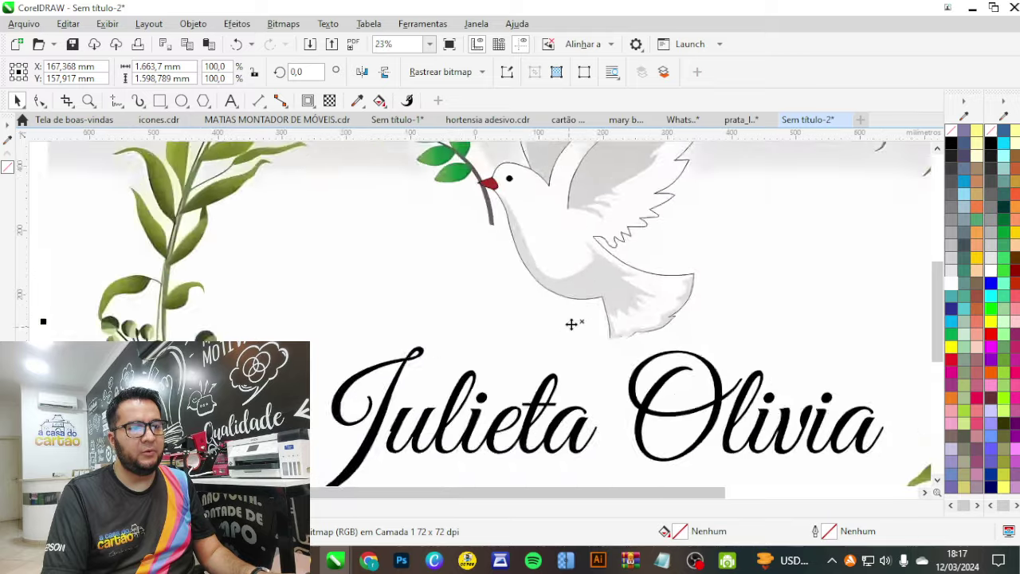
- Scale the upscaled wreath image down to about 157 mm wide and place it beside the page, clear of the original
scroll(685, 195, up, 1)
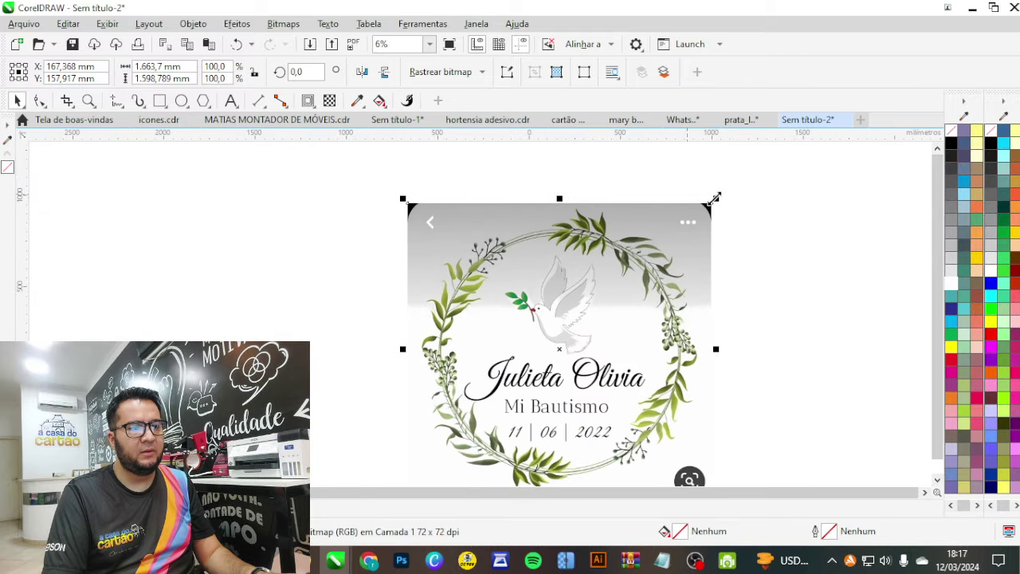
drag(715, 199, 596, 269)
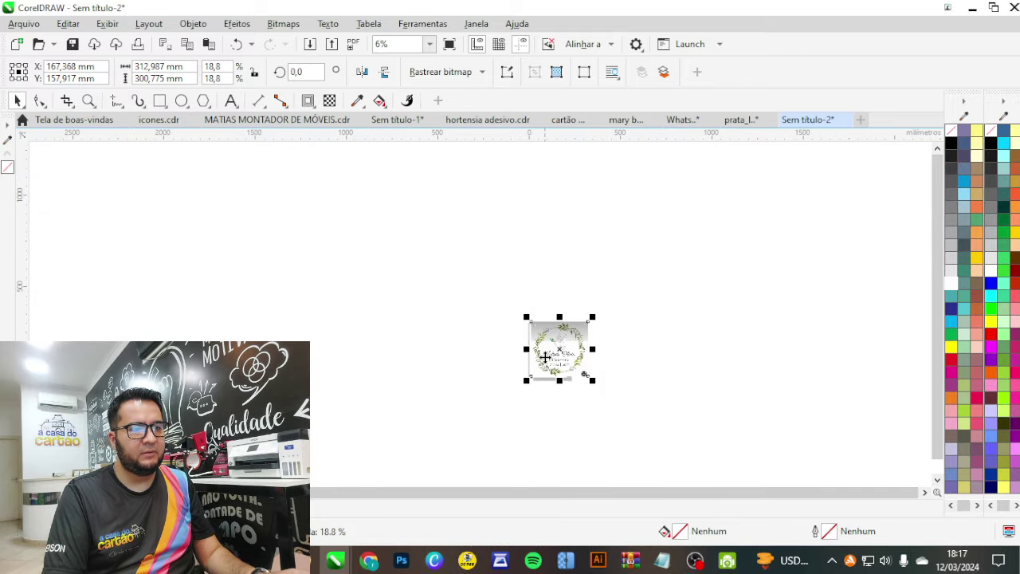
scroll(568, 347, up, 2)
scroll(594, 305, up, 1)
drag(695, 228, 553, 363)
drag(476, 412, 302, 361)
- Set the original wreath image's size to 90 mm wide by 90 mm high
click(488, 373)
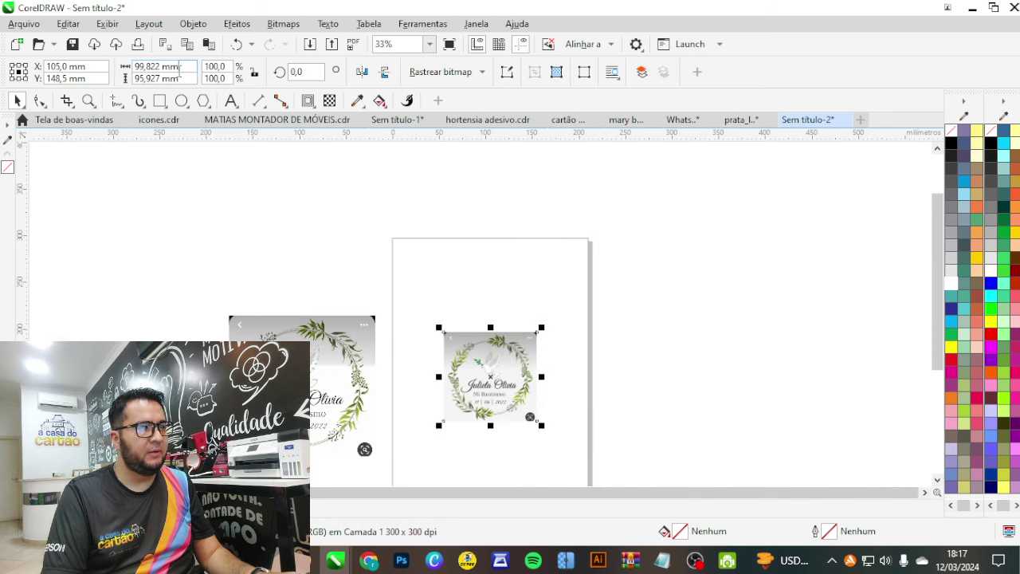
drag(179, 69, 95, 8)
text(90)
key(Tab)
text(90)
key(Return)
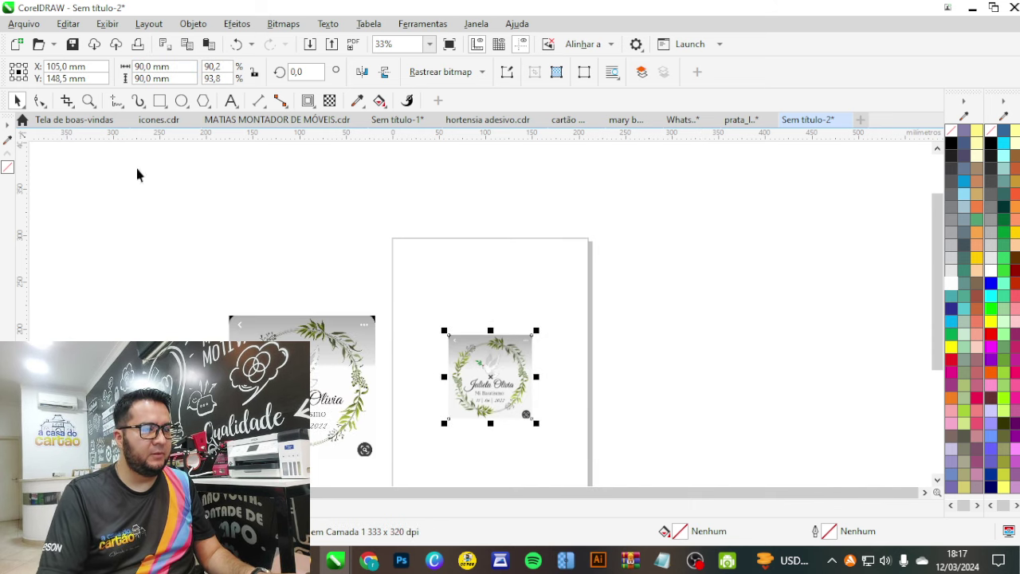
- Set the upscaled wreath image's width to 90 mm and its height to 50 mm
click(254, 326)
double_click(149, 63)
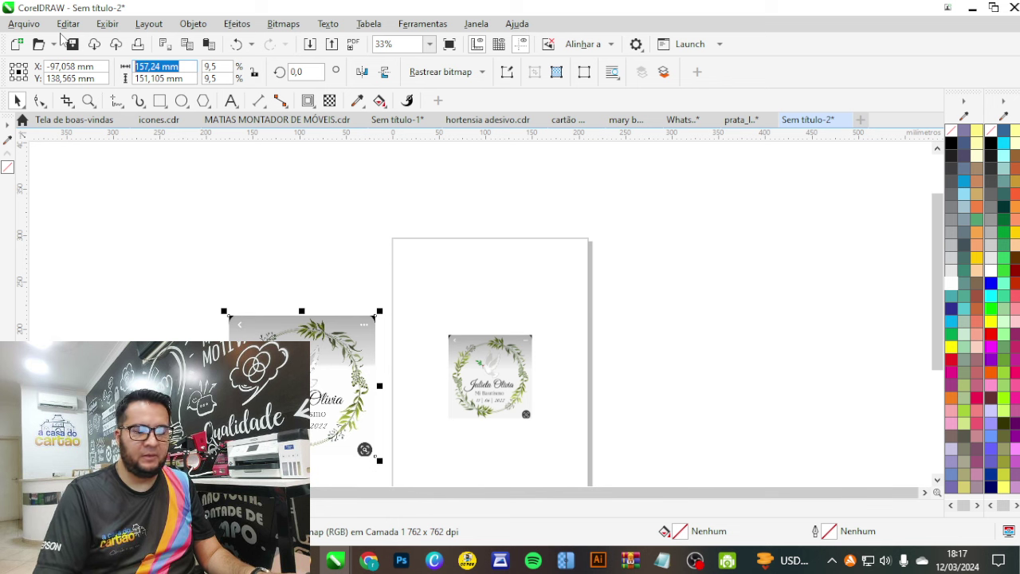
text(90)
key(Tab)
text(50)
key(Return)
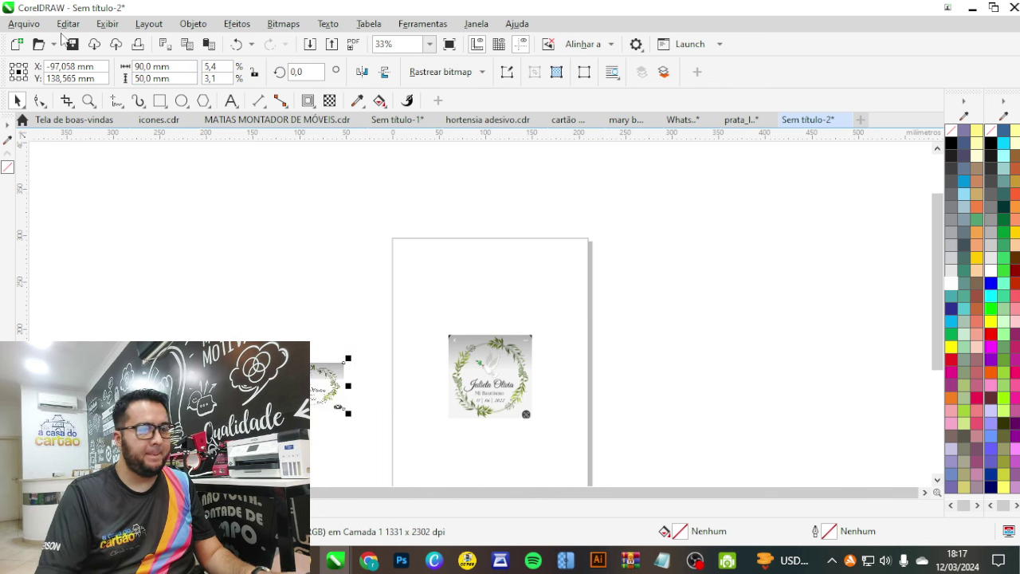
- Set the upscaled wreath image's height to 90 mm and centre it on the page over the original
double_click(174, 73)
text(90)
key(Return)
key(p)
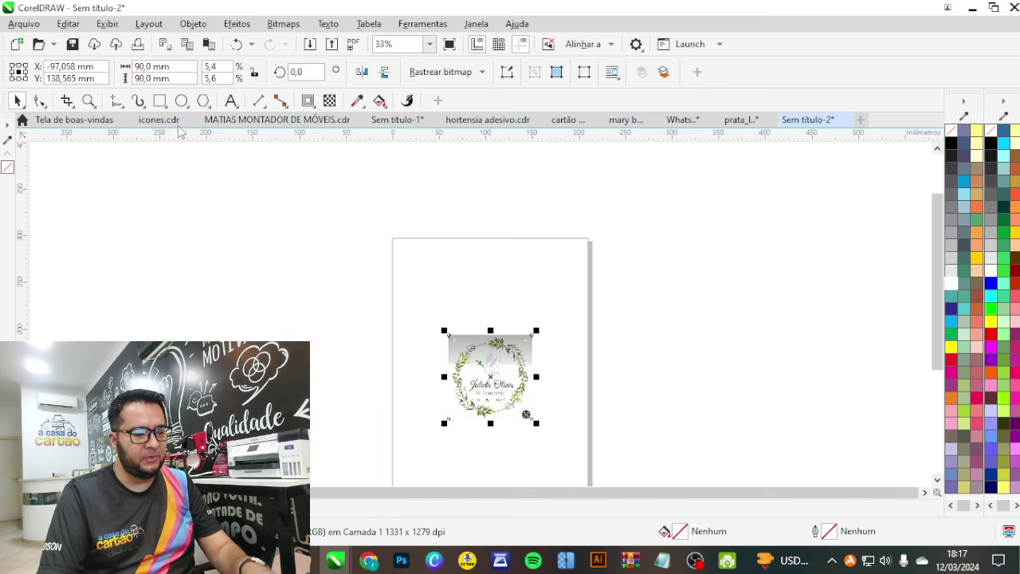
- Compare the upscaled wreath with the original beneath it, examining the name lettering, leaves and berries up close
scroll(486, 373, up, 5)
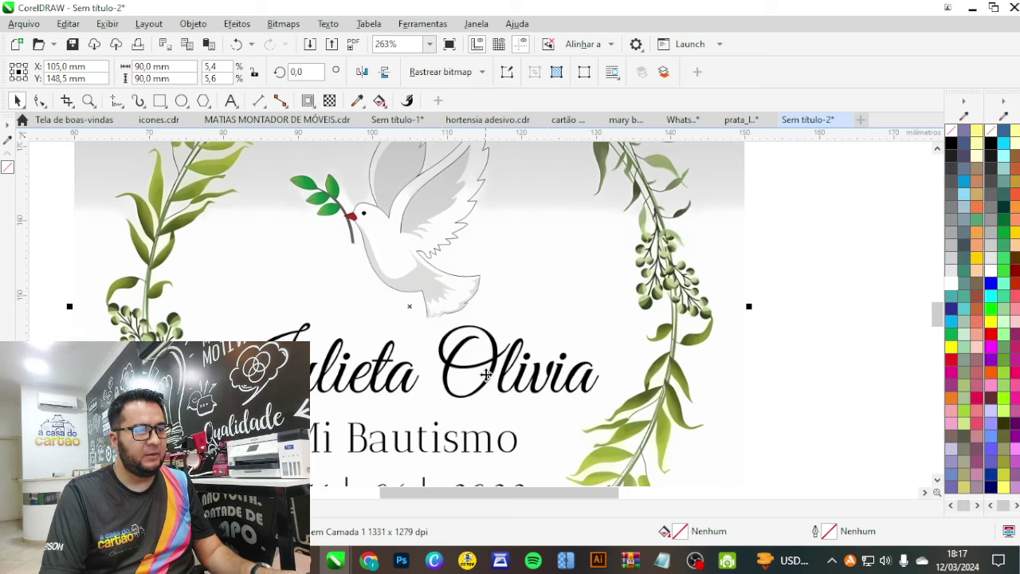
scroll(486, 373, down, 2)
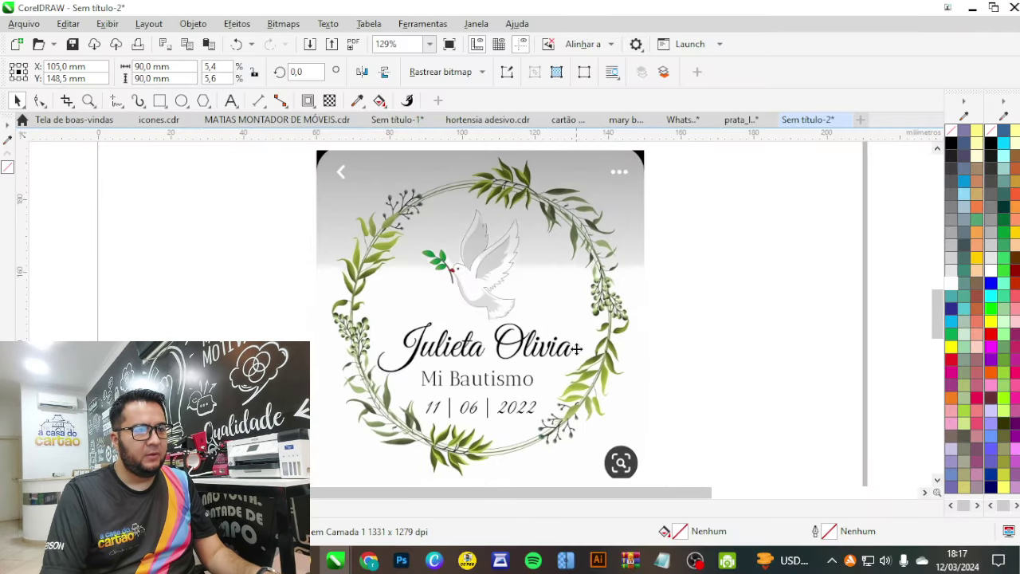
click(575, 349)
scroll(489, 304, up, 4)
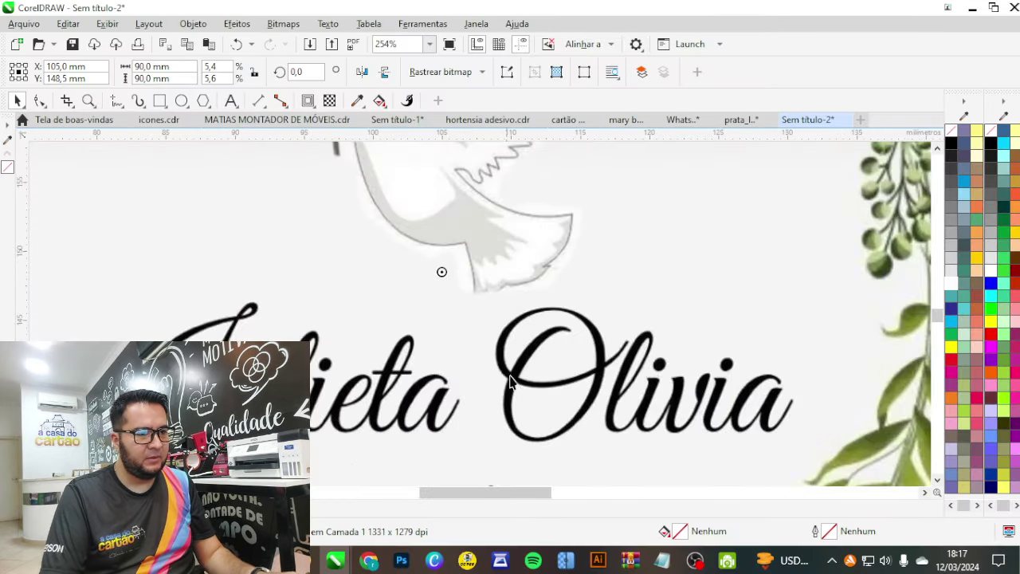
scroll(728, 381, down, 2)
scroll(717, 342, up, 4)
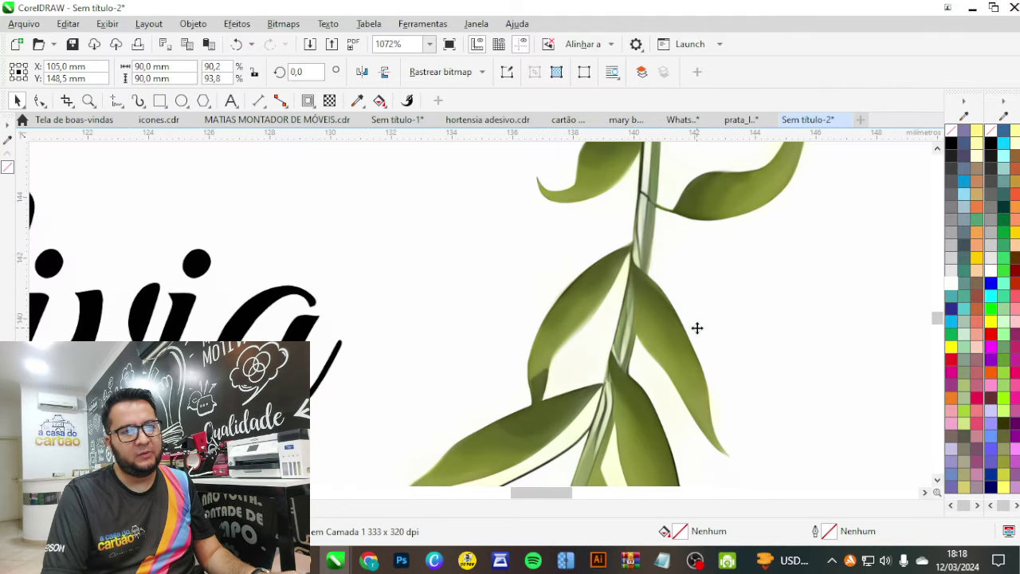
scroll(696, 328, down, 5)
scroll(690, 207, up, 1)
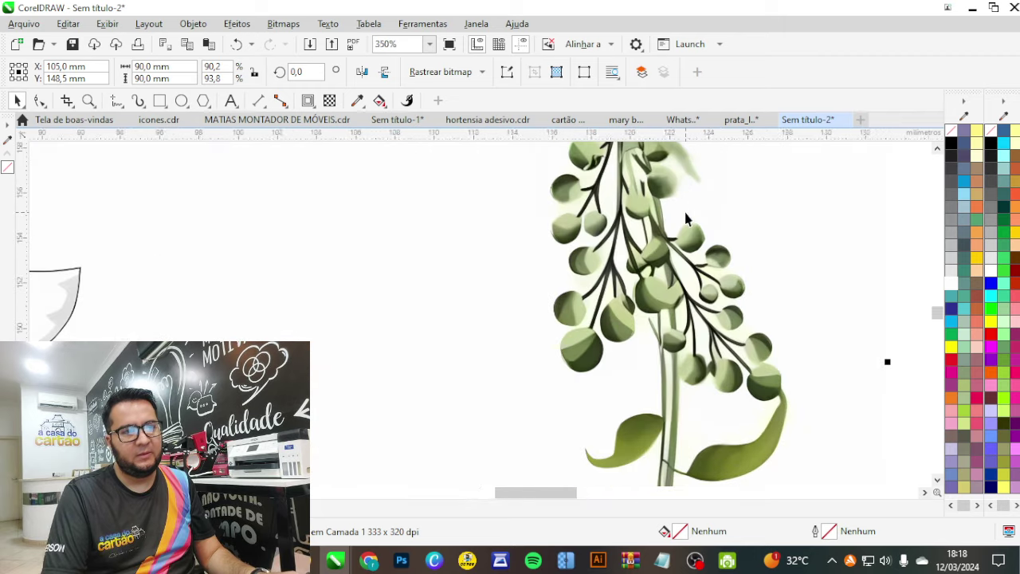
scroll(637, 239, down, 4)
- Examine the upscaled dove, its olive branch and the leaves at the wreath's top, and clear the selection
scroll(574, 196, up, 2)
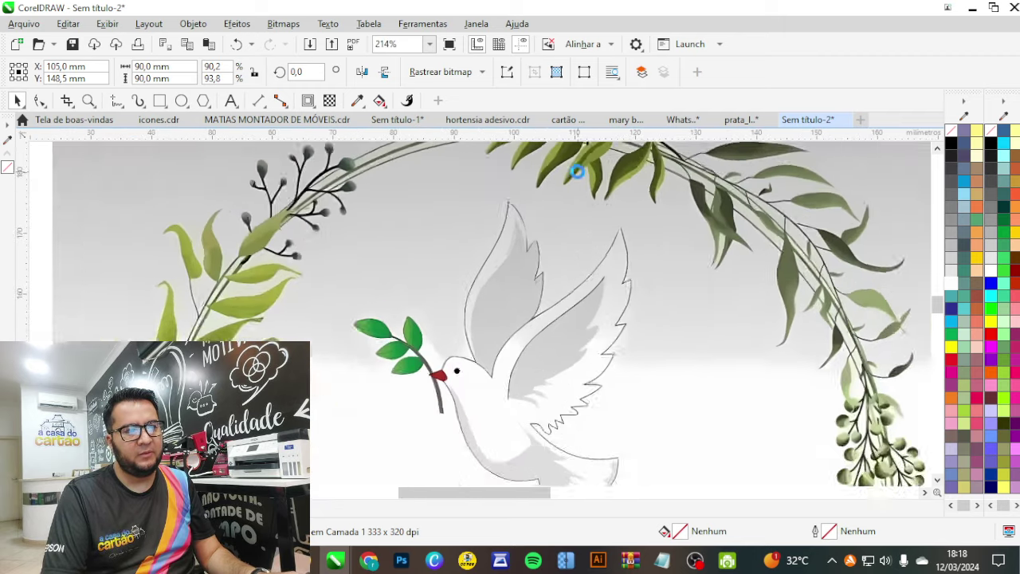
scroll(531, 262, down, 3)
scroll(401, 327, up, 4)
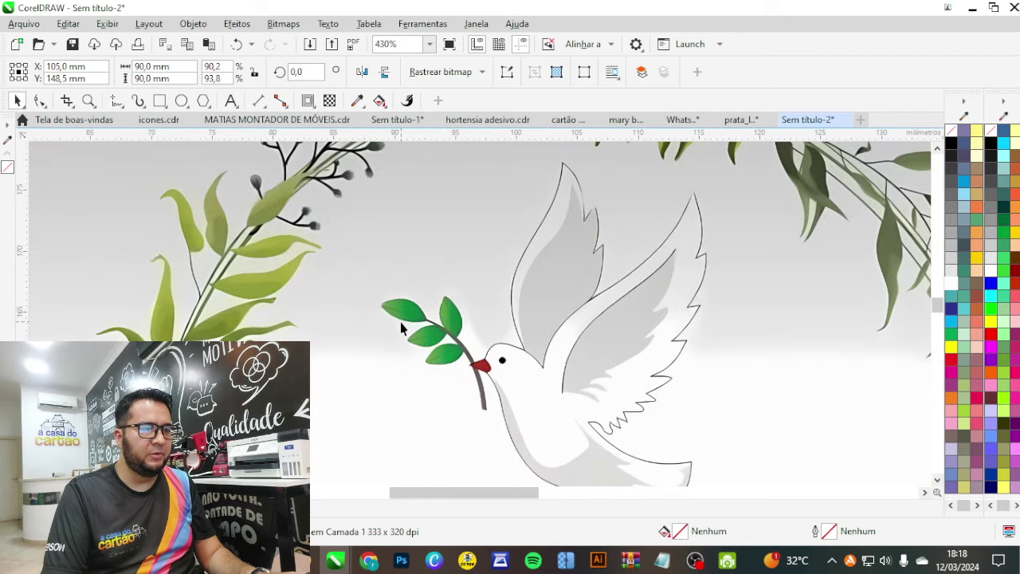
scroll(393, 273, down, 3)
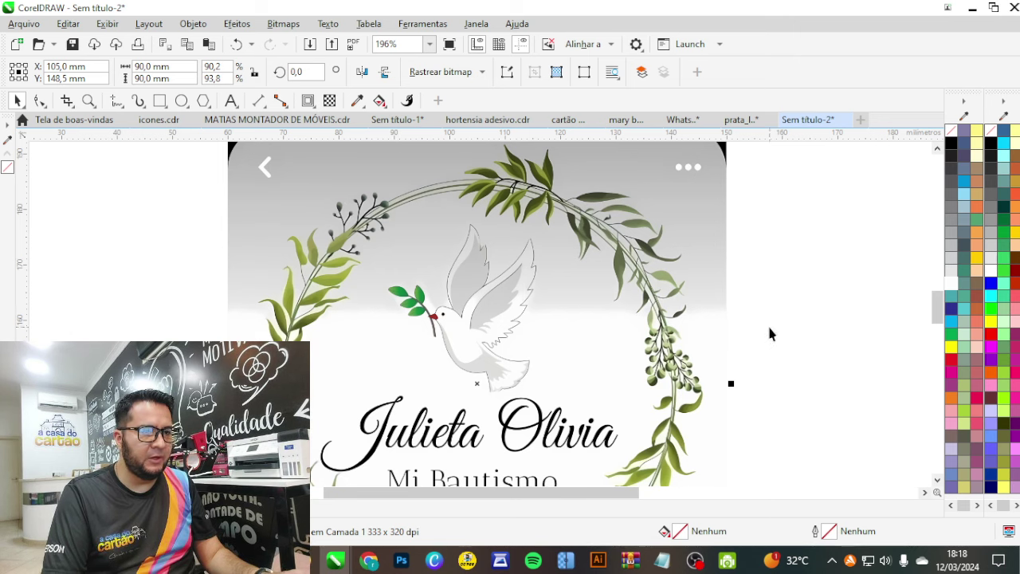
scroll(770, 333, down, 1)
scroll(517, 285, up, 4)
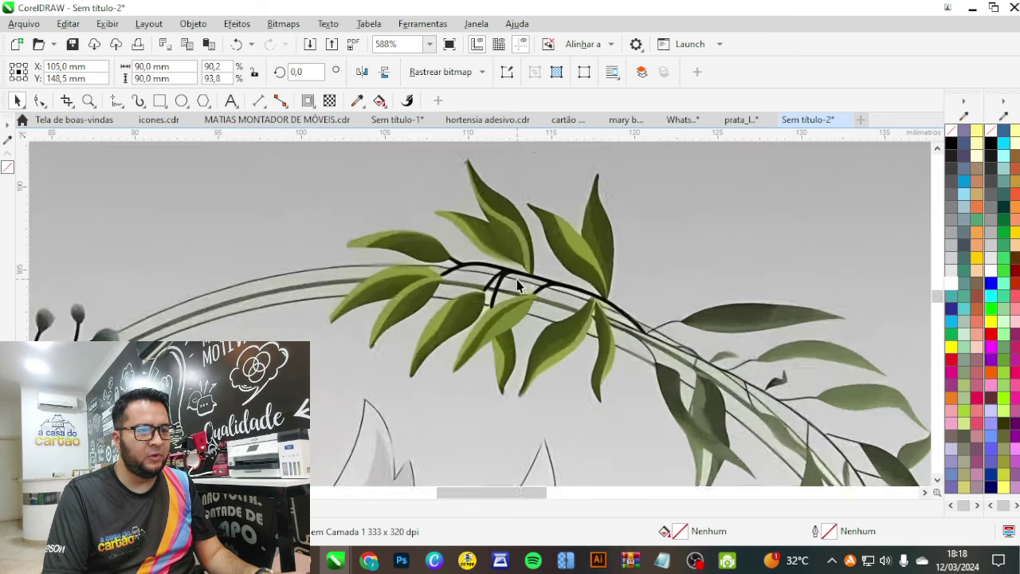
scroll(518, 281, up, 2)
scroll(514, 232, down, 3)
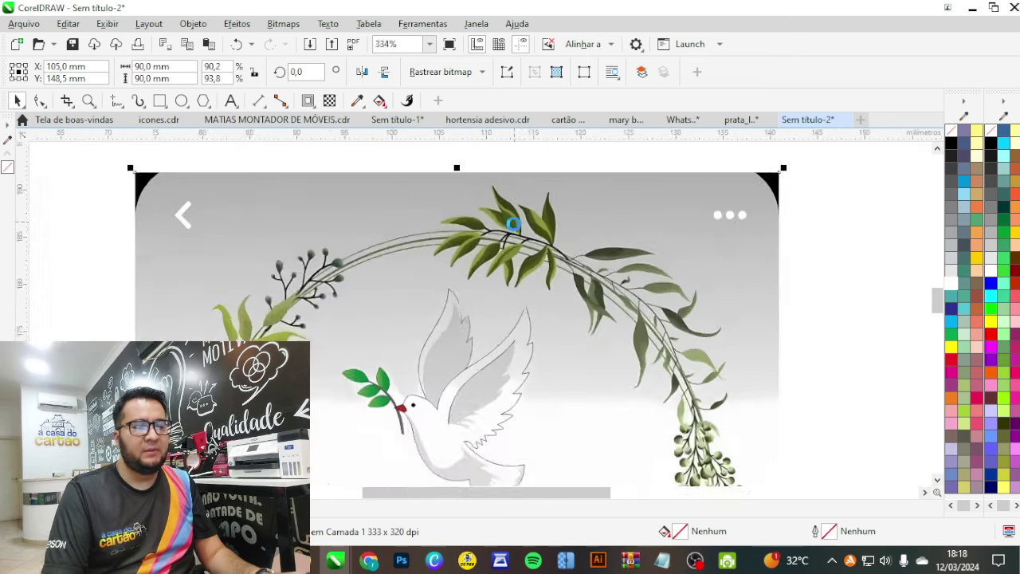
scroll(514, 225, down, 2)
click(730, 311)
scroll(730, 311, down, 1)
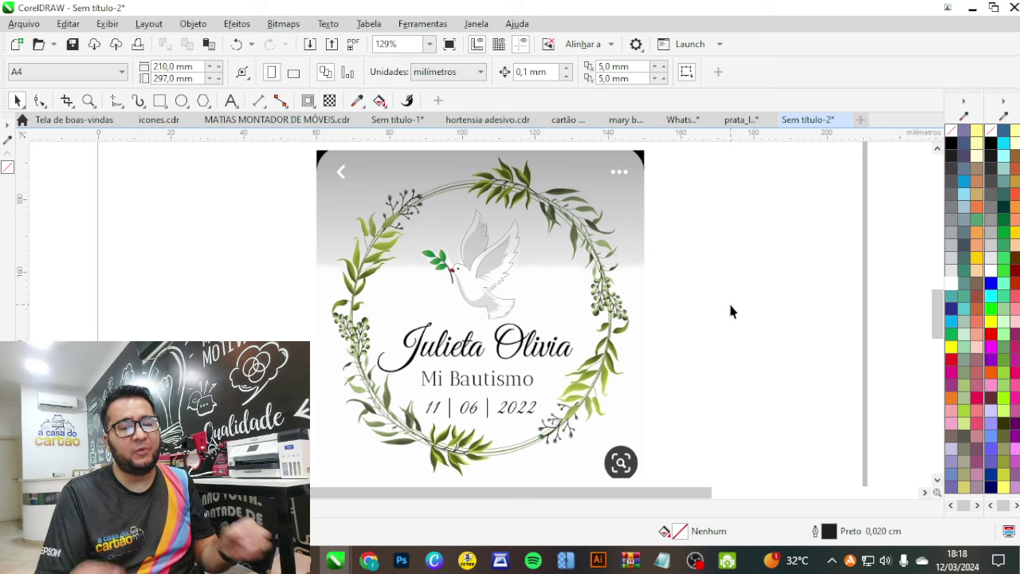